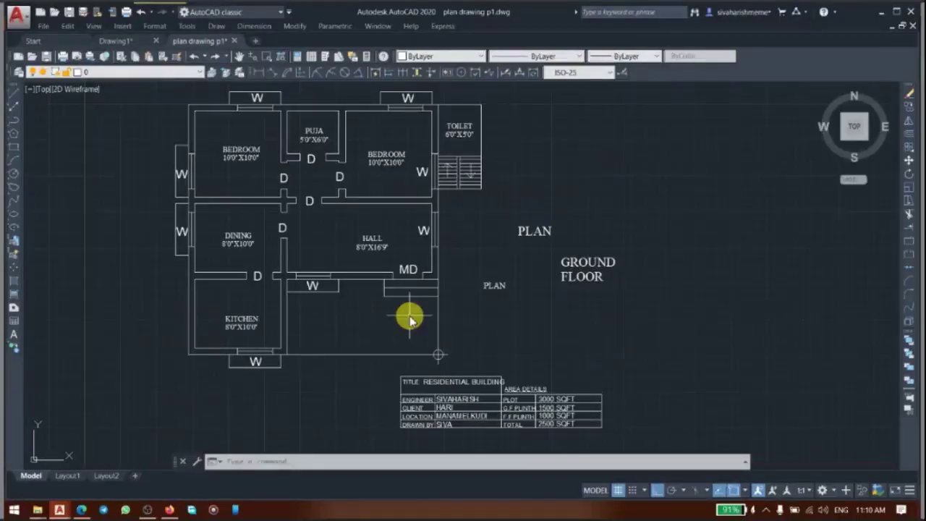
# Switch between Drawing1 and plan drawing p1, ending back on the floor plan
pyautogui.click(117, 40)
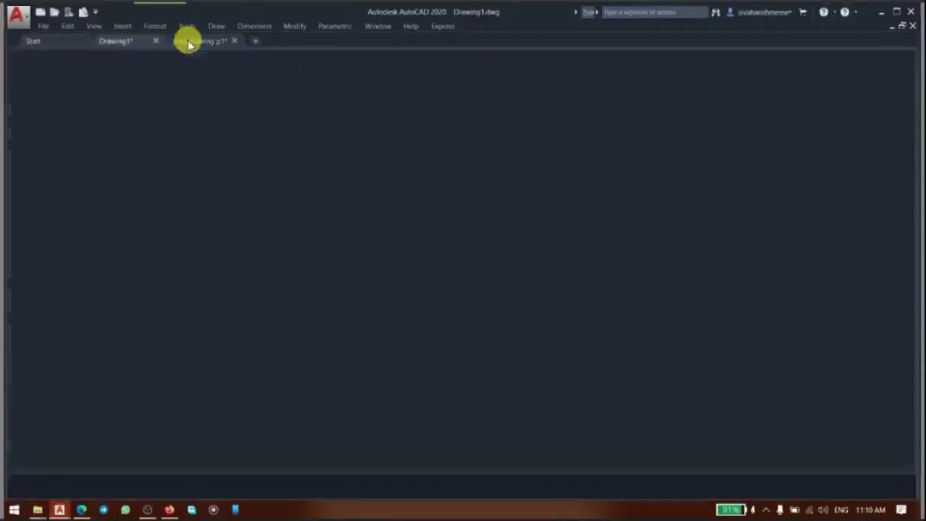
pyautogui.click(190, 42)
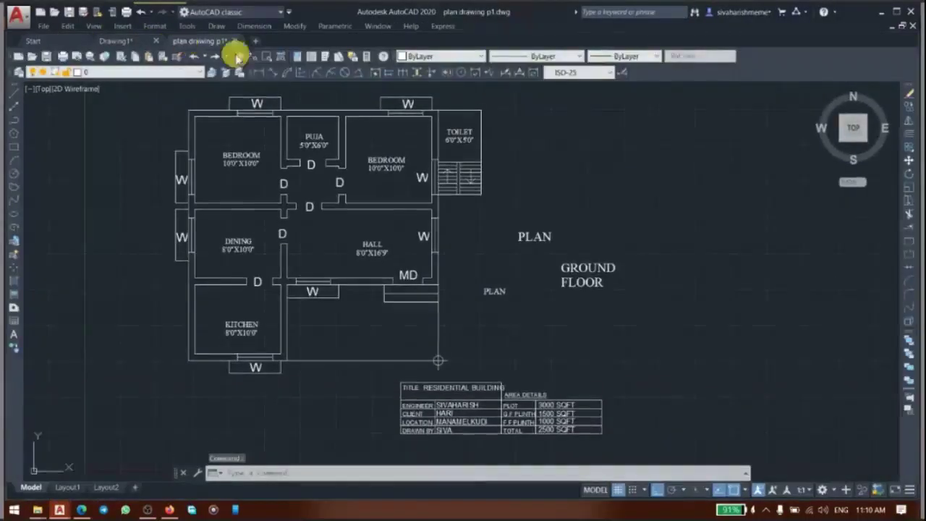
pyautogui.click(382, 27)
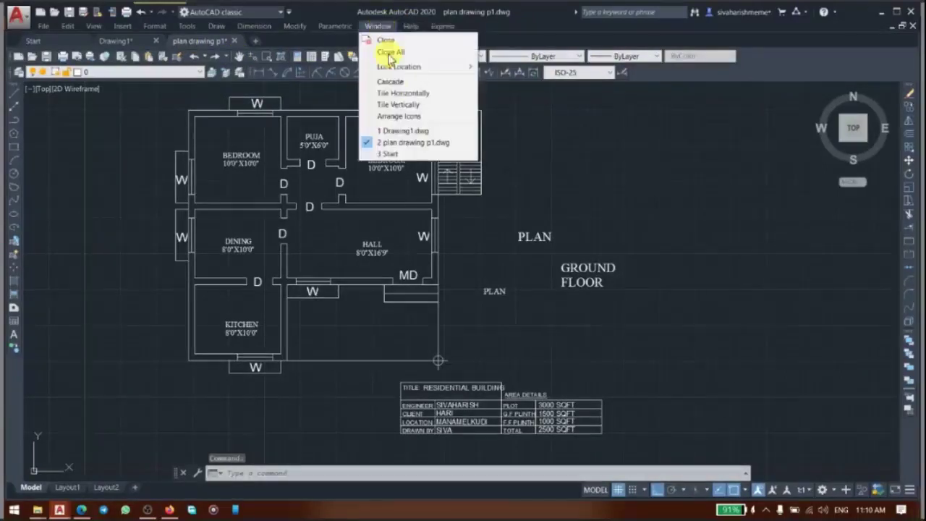
pyautogui.click(399, 132)
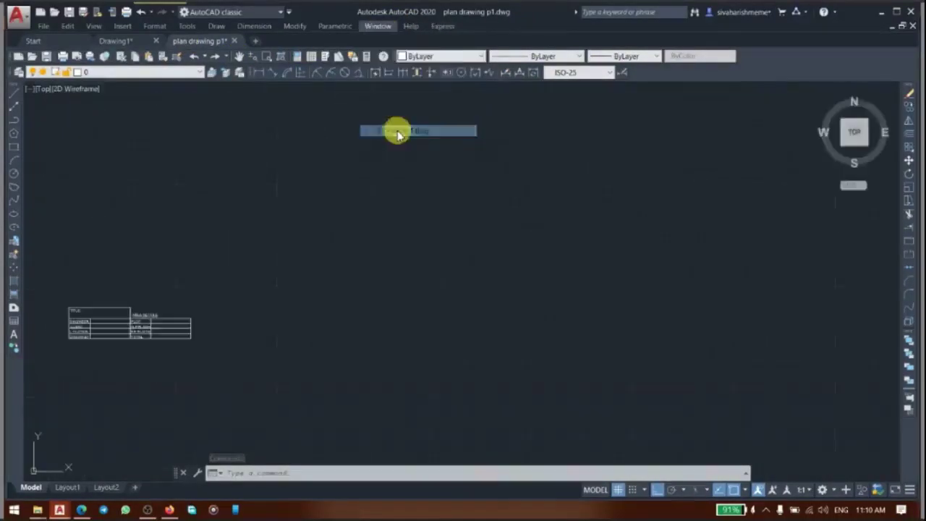
pyautogui.click(381, 29)
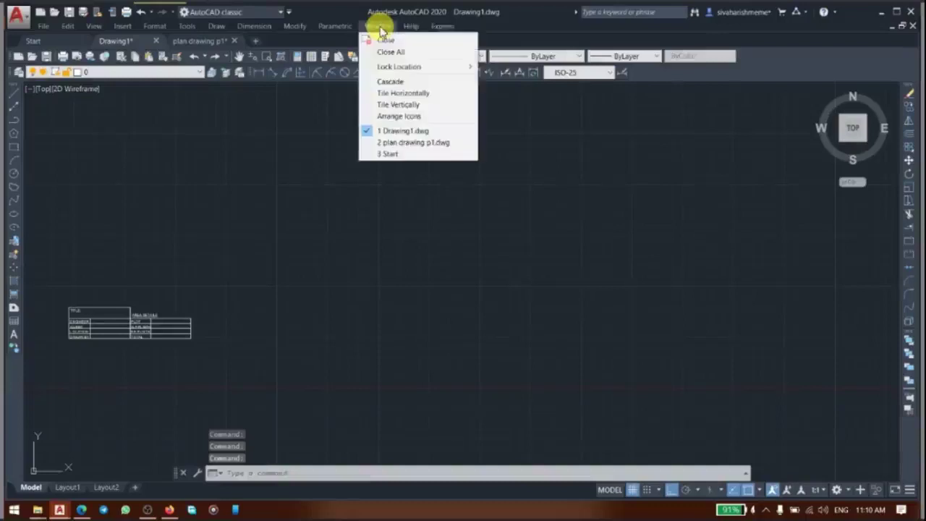
pyautogui.click(405, 143)
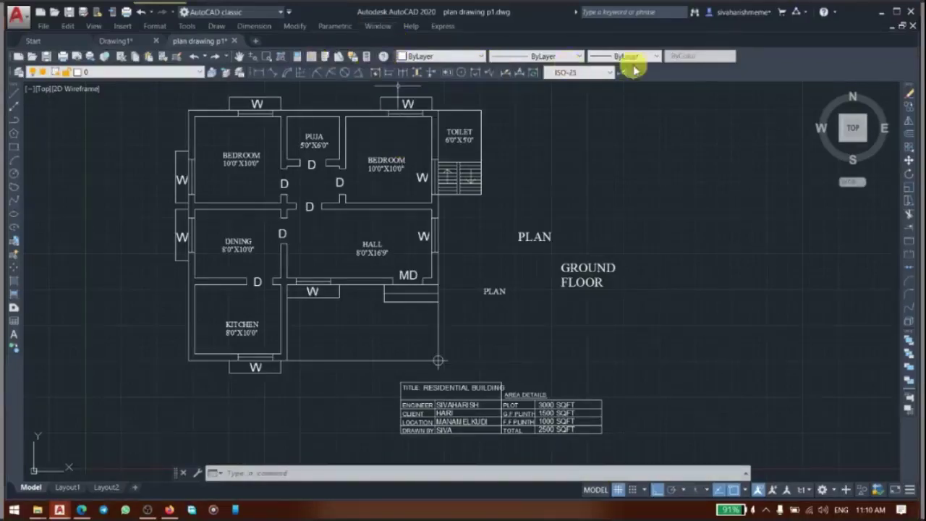
# Look through the Window menu's arrangement options without changing anything
pyautogui.click(379, 26)
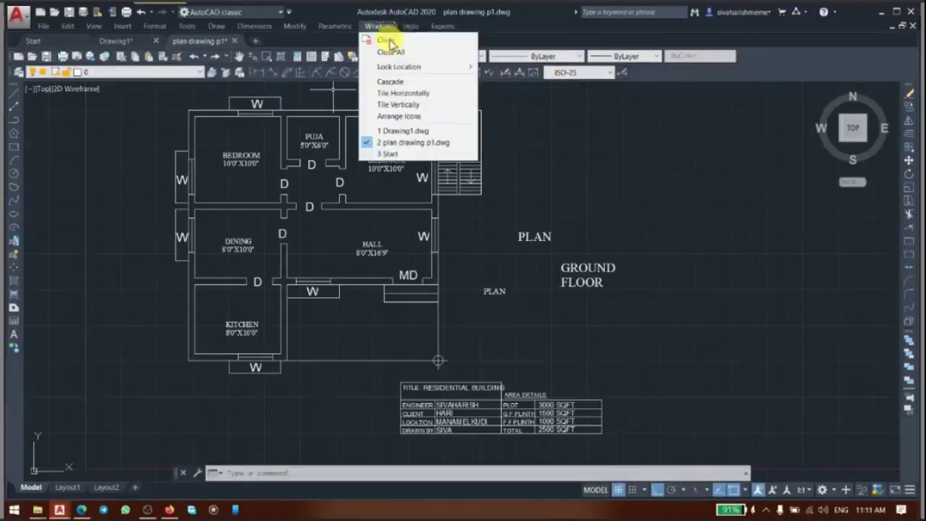
pyautogui.press('Left')
pyautogui.press('Left')
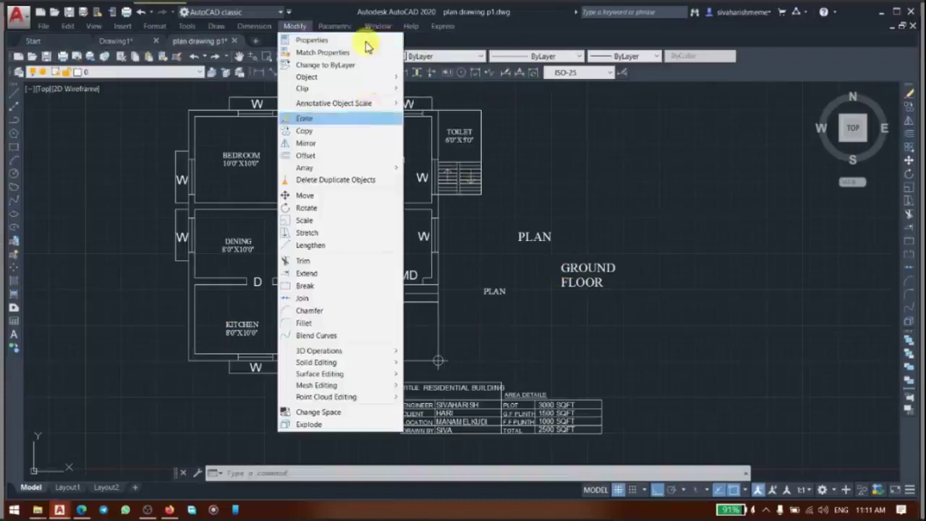
pyautogui.click(378, 26)
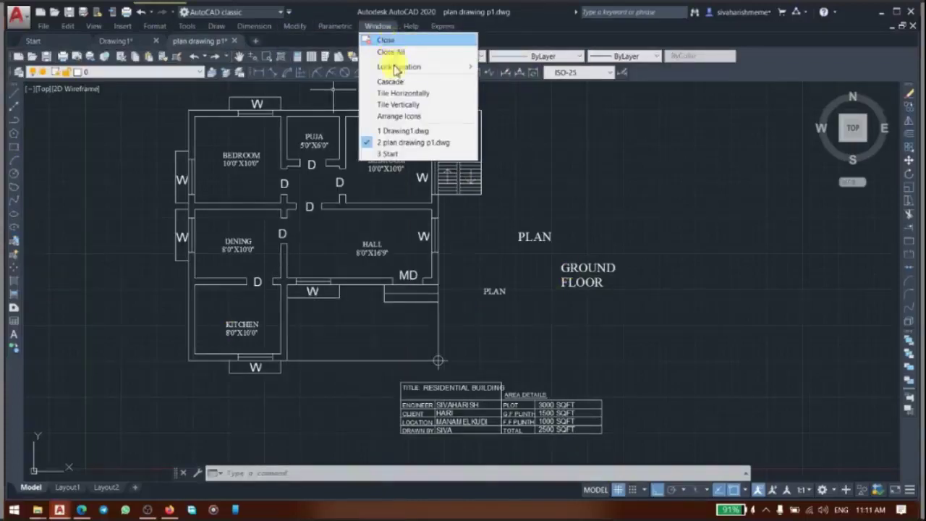
pyautogui.moveTo(398, 66)
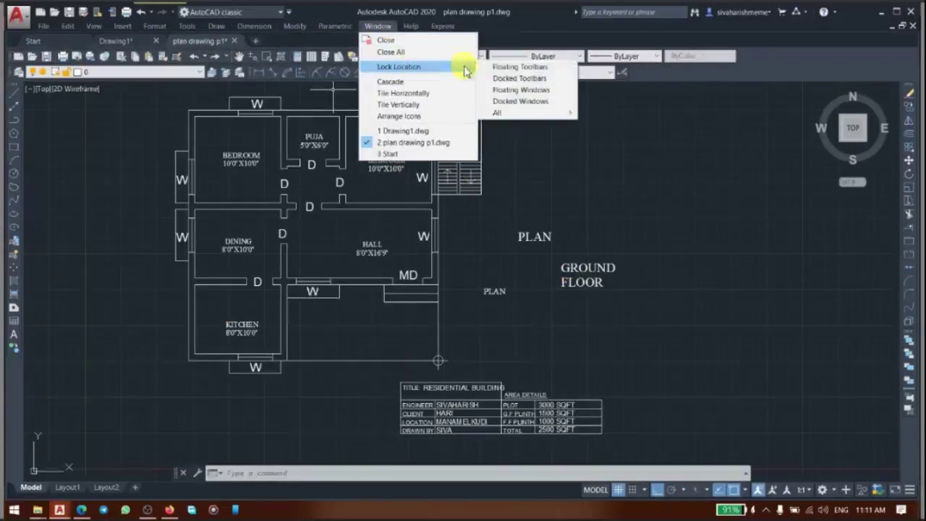
pyautogui.click(733, 75)
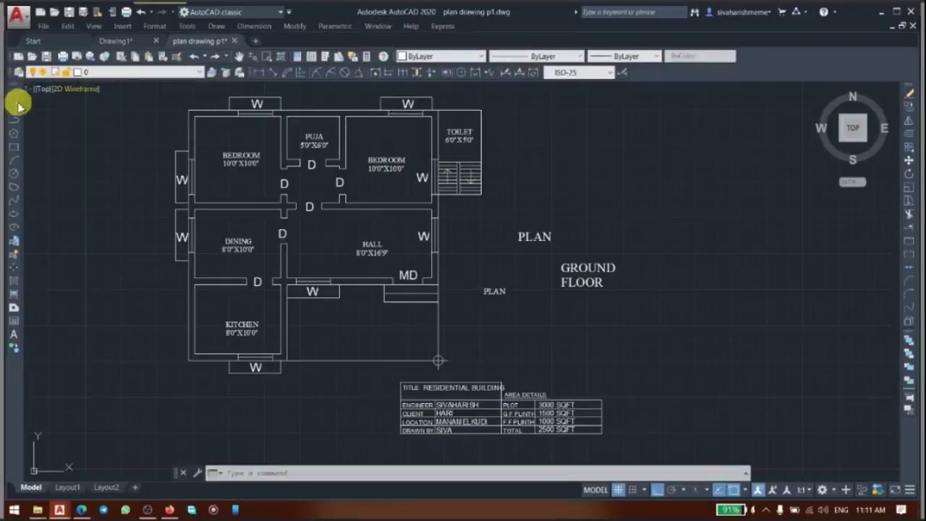
# Float the drawing tools palette over the plan, then dock it back in place
pyautogui.moveTo(12, 79); pyautogui.dragTo(114, 157)
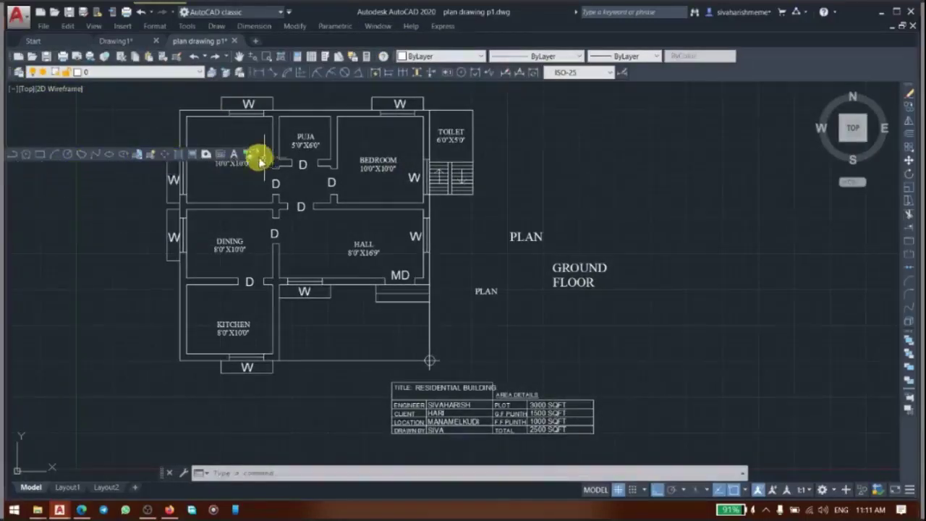
pyautogui.moveTo(258, 155)
pyautogui.mouseDown()
pyautogui.moveTo(406, 178)
pyautogui.moveTo(124, 176)
pyautogui.mouseUp()
pyautogui.moveTo(52, 187)
pyautogui.mouseDown()
pyautogui.moveTo(5, 187)
pyautogui.moveTo(8, 174)
pyautogui.mouseUp()
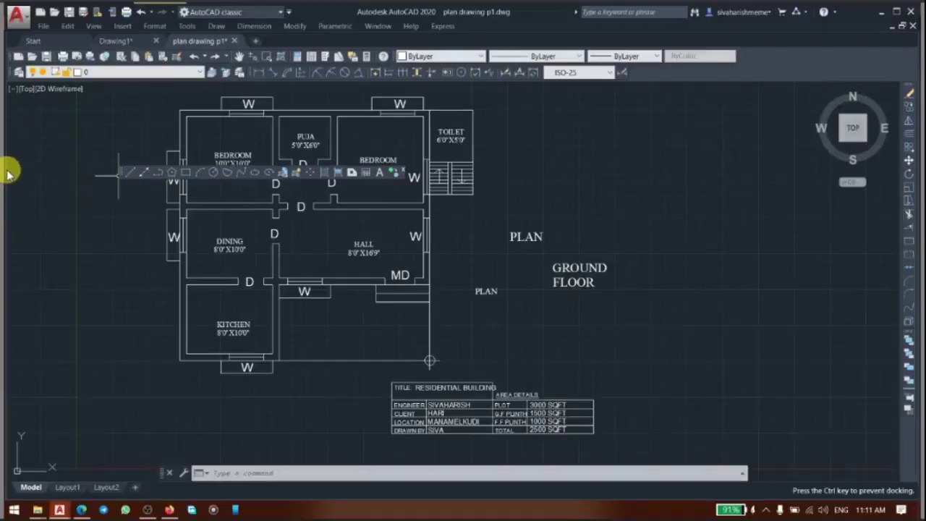
pyautogui.moveTo(120, 173)
pyautogui.mouseDown()
pyautogui.moveTo(9, 157)
pyautogui.moveTo(3, 148)
pyautogui.moveTo(52, 153)
pyautogui.moveTo(6, 119)
pyautogui.mouseUp()
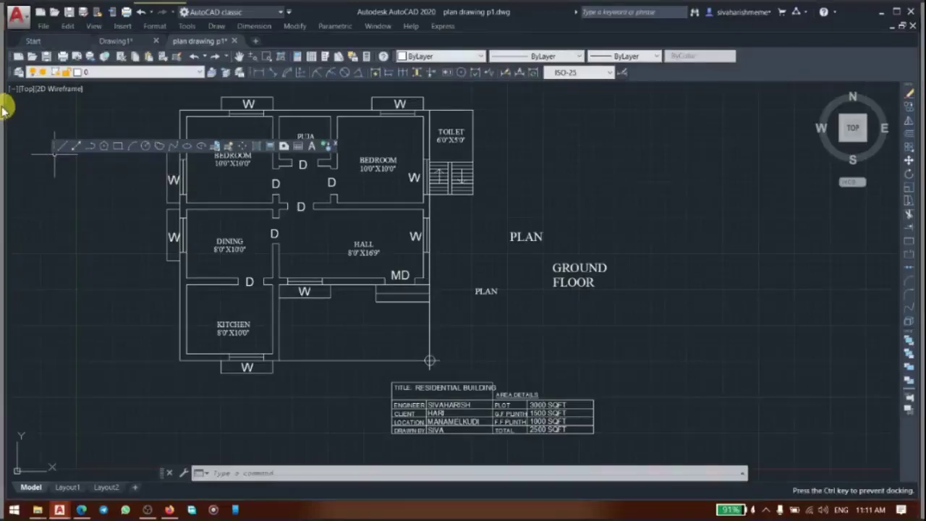
pyautogui.moveTo(6, 119); pyautogui.dragTo(498, 159)
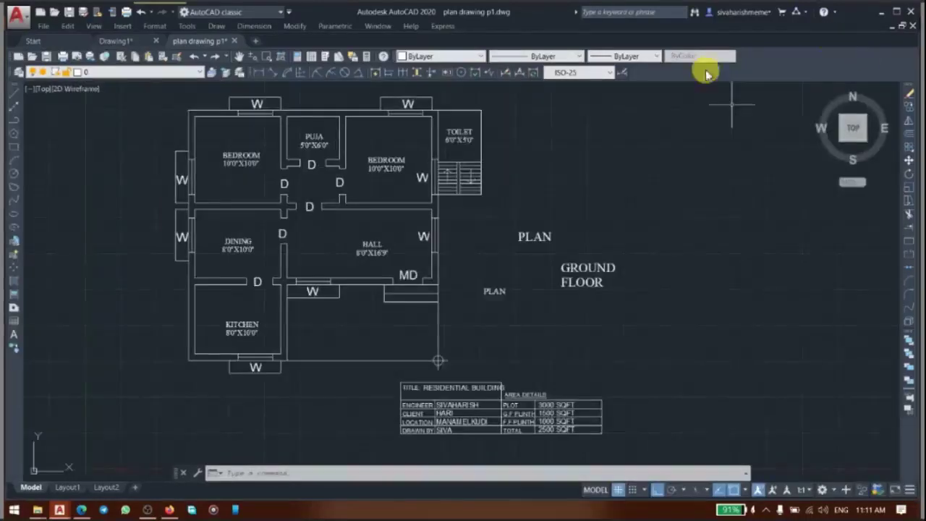
# Lock all toolbars and windows in place, then cascade the drawing windows
pyautogui.click(377, 26)
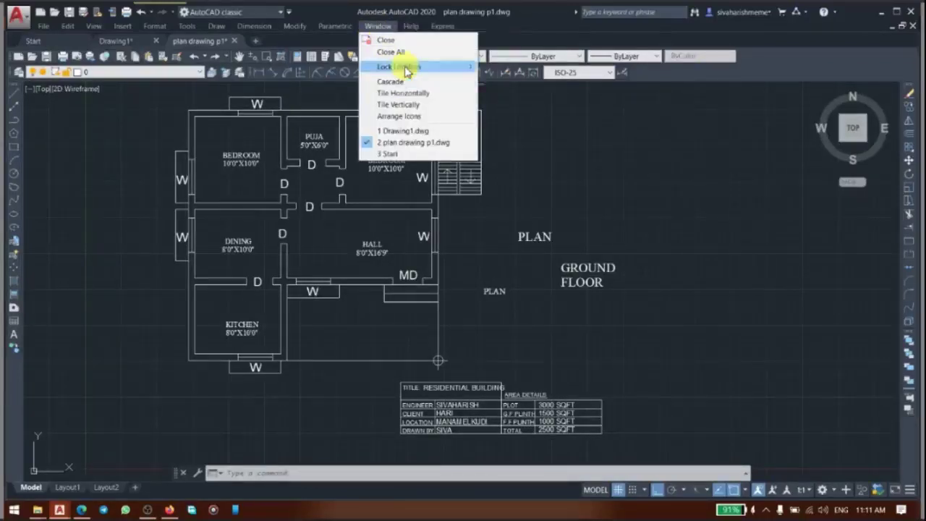
pyautogui.moveTo(398, 66)
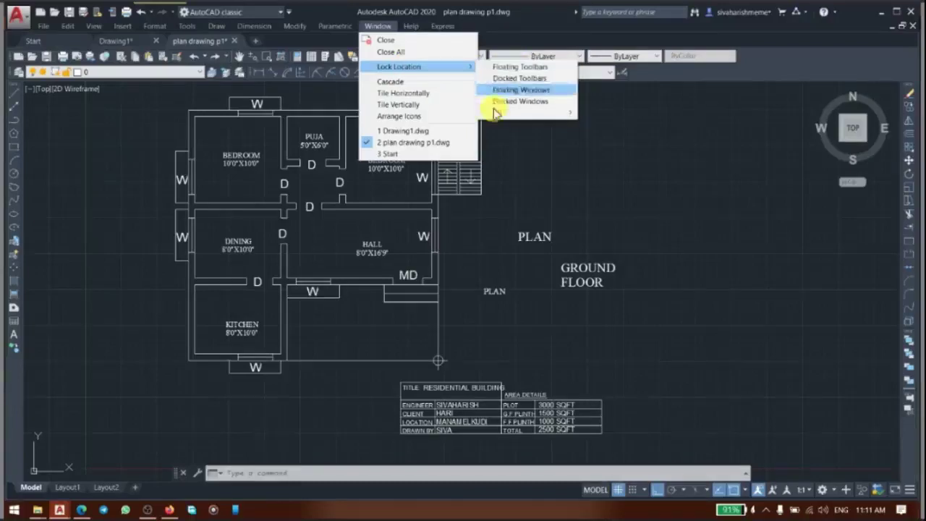
pyautogui.moveTo(521, 113)
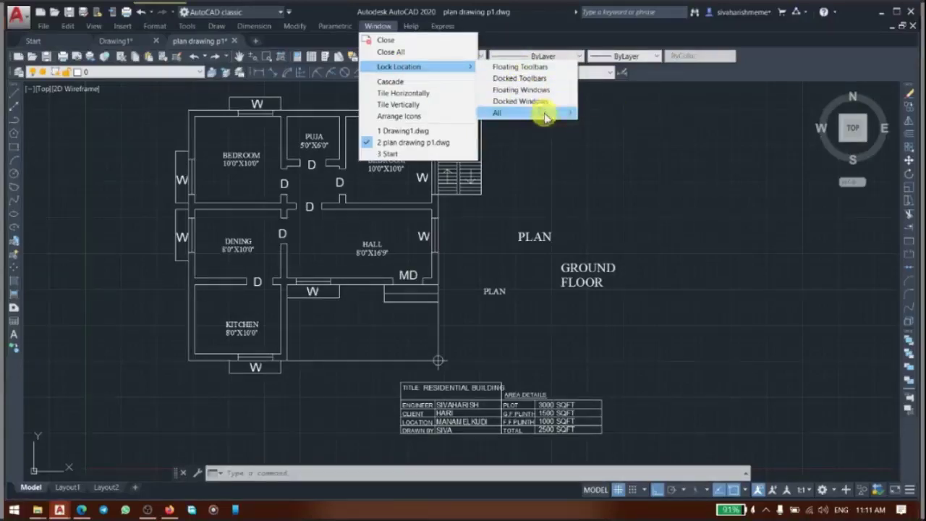
pyautogui.click(602, 113)
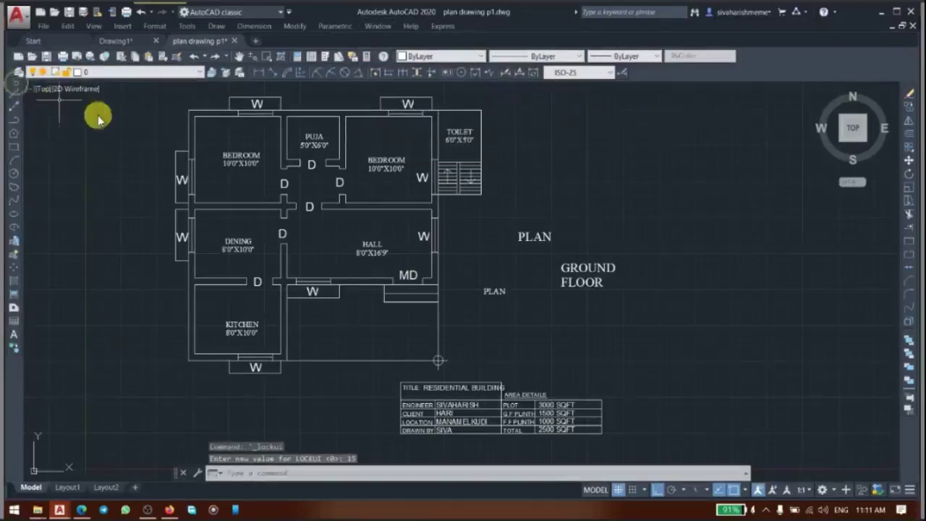
pyautogui.click(378, 26)
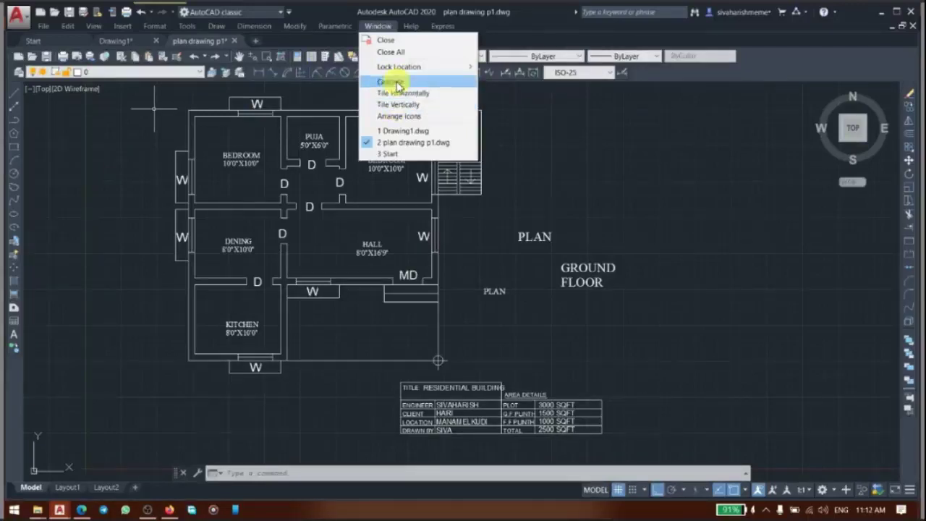
pyautogui.click(395, 82)
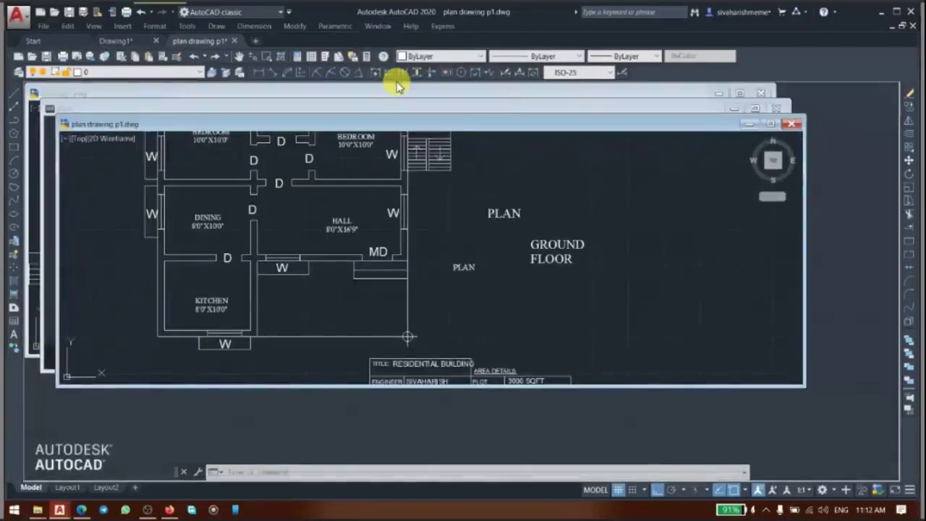
# Tile the drawing windows horizontally, then vertically side by side
pyautogui.click(377, 26)
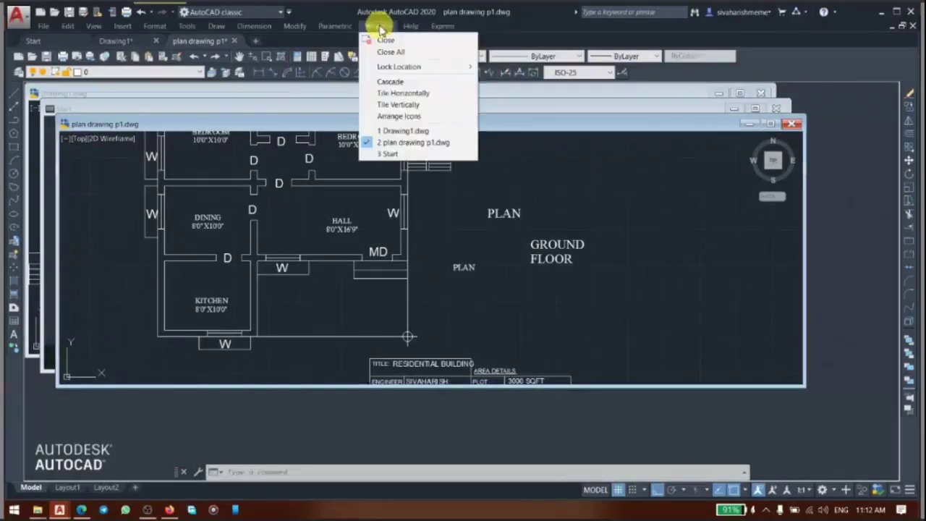
pyautogui.click(405, 94)
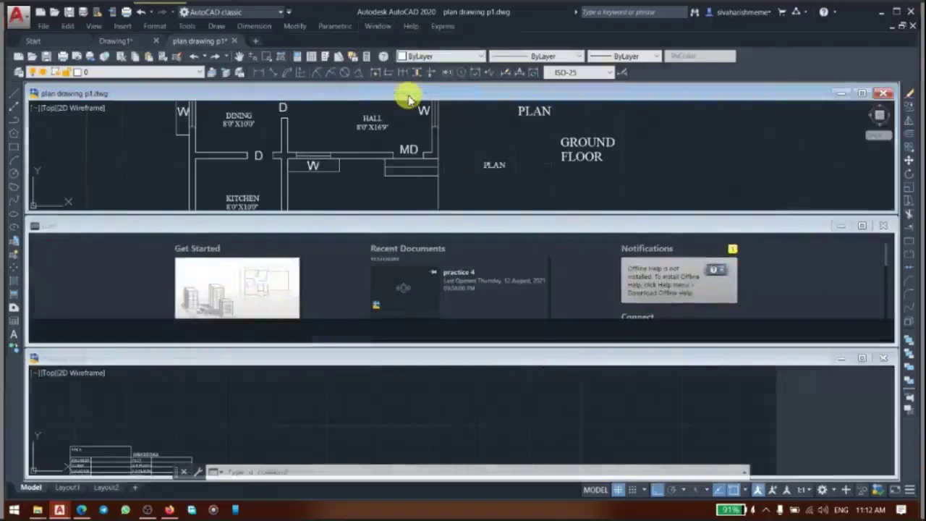
pyautogui.click(375, 27)
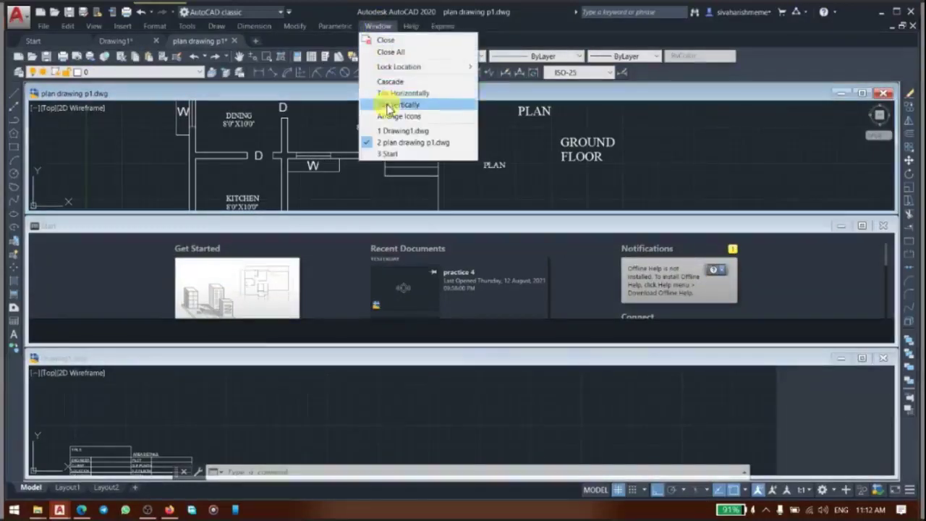
pyautogui.click(387, 104)
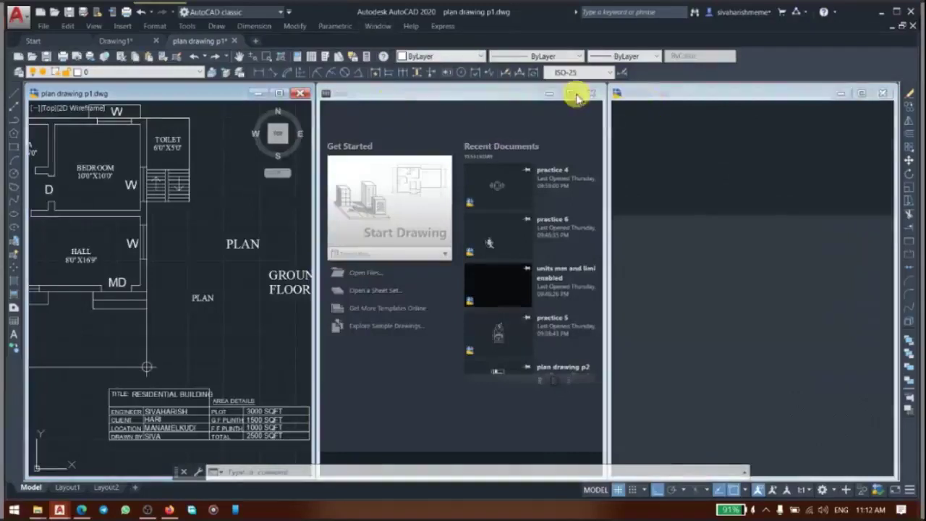
# Close the Start window and widen the Drawing1 and plan drawing p1 windows
pyautogui.click(591, 99)
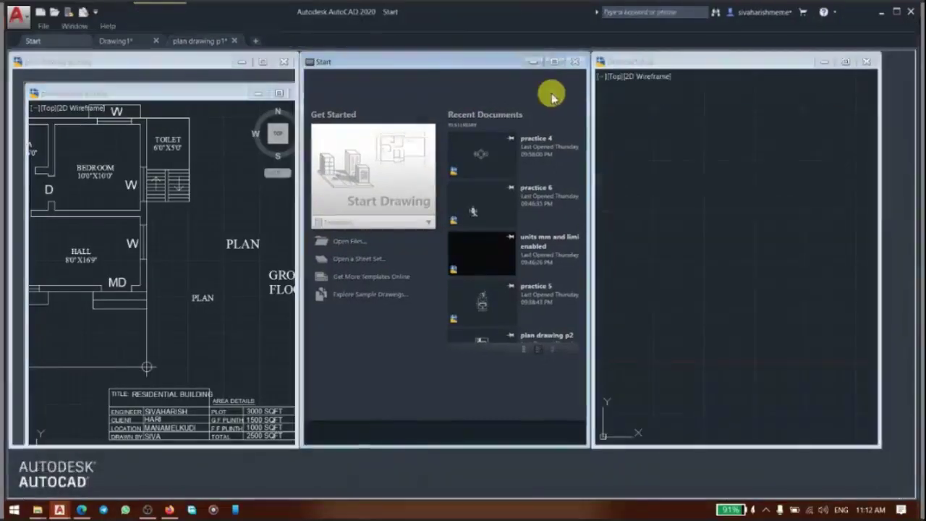
pyautogui.click(533, 64)
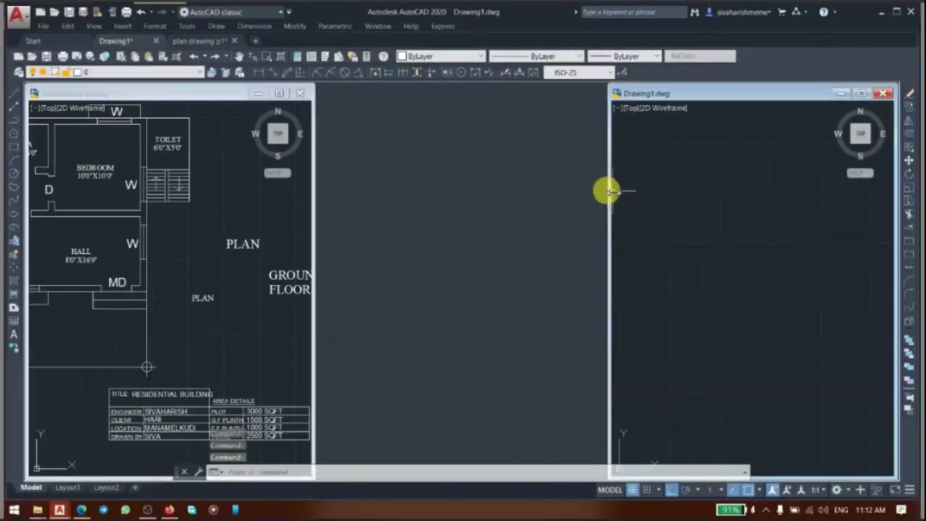
pyautogui.moveTo(610, 190); pyautogui.dragTo(510, 191)
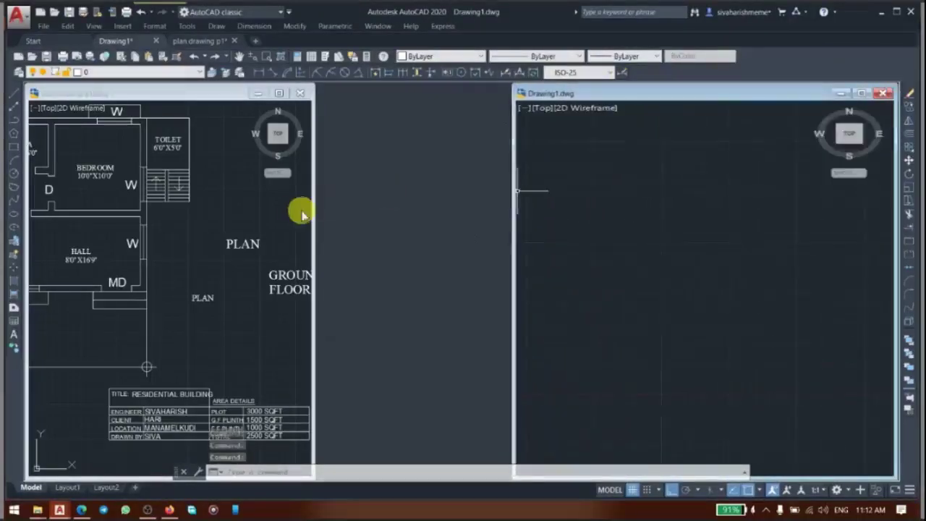
pyautogui.moveTo(312, 220); pyautogui.dragTo(477, 218)
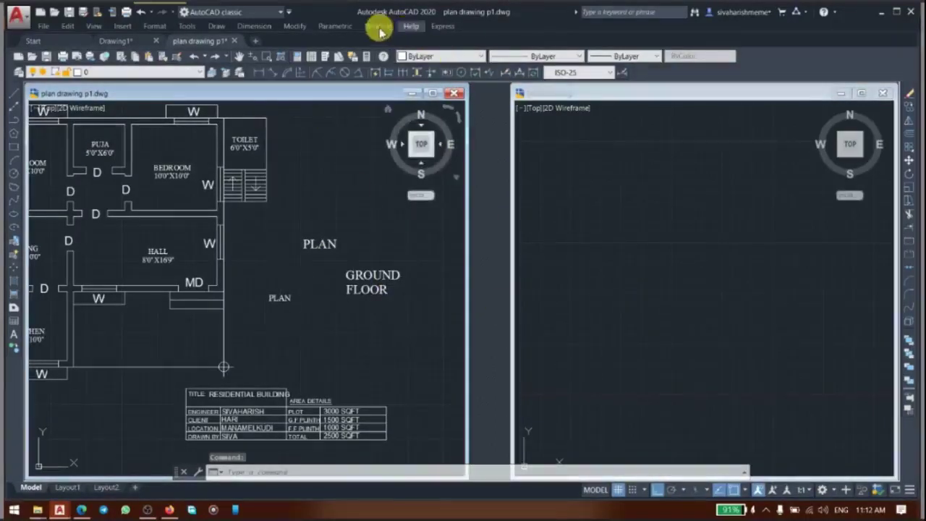
# Restore the Start window, then make plan drawing p1 active and maximize it
pyautogui.click(377, 26)
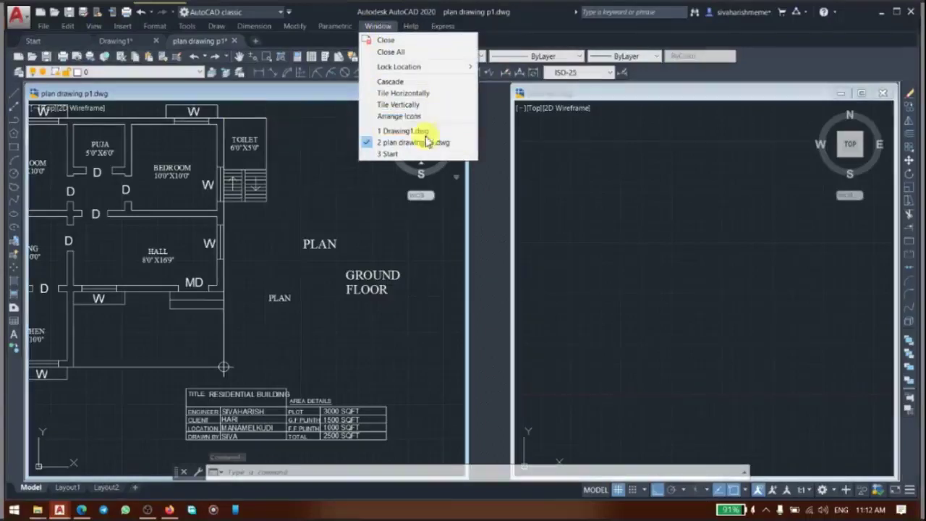
pyautogui.click(383, 155)
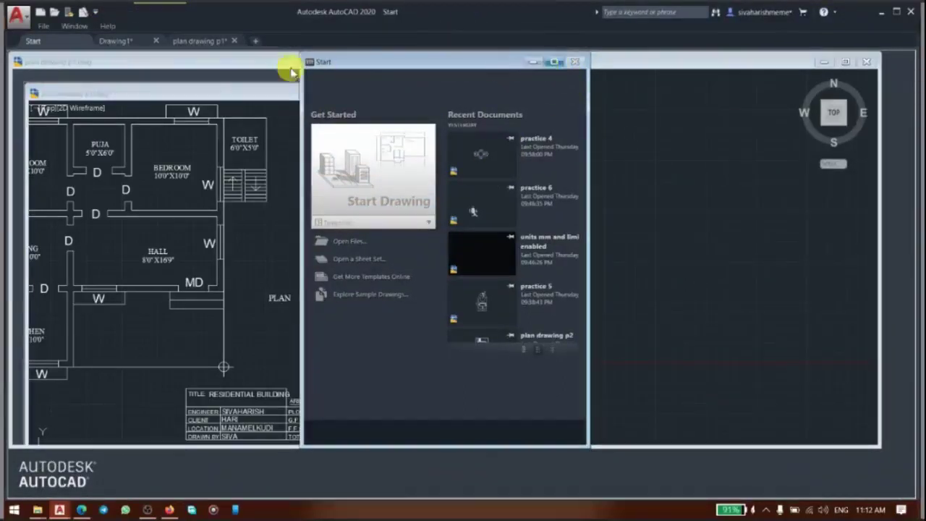
pyautogui.click(263, 60)
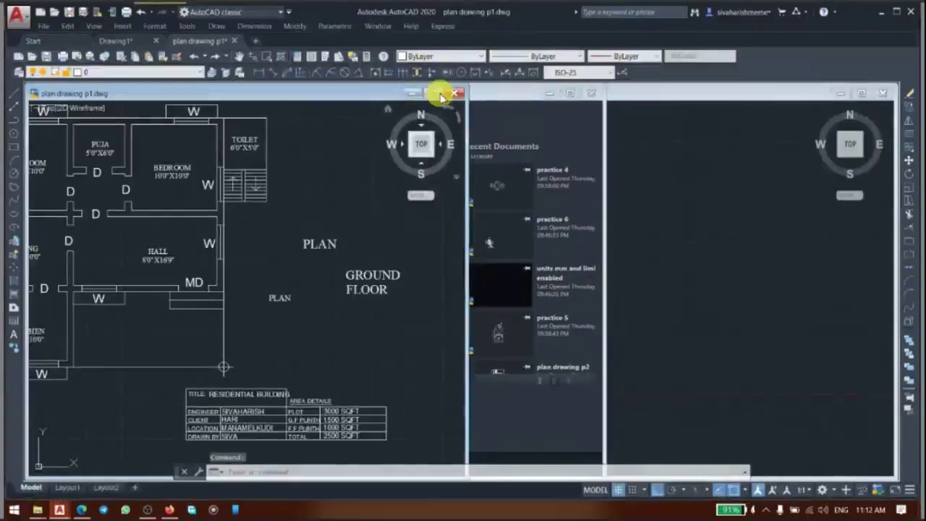
pyautogui.click(435, 92)
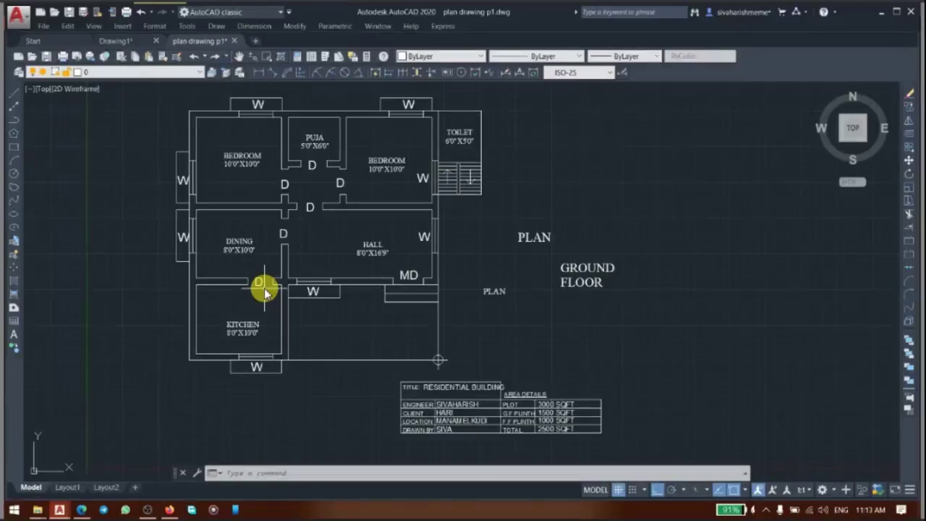
# Open the application menu to reach the Export format choices
pyautogui.click(22, 26)
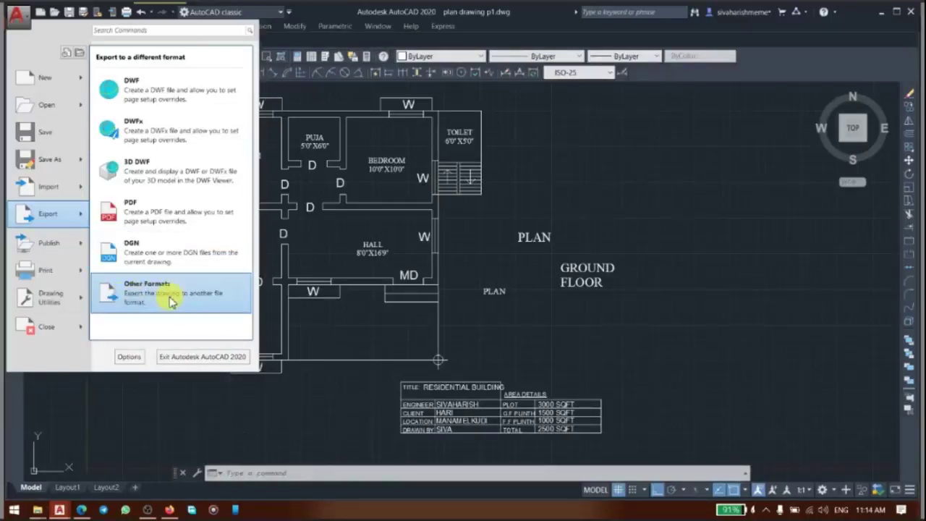
# Browse the file types under Export > Other Formats, then cancel without exporting
pyautogui.click(171, 302)
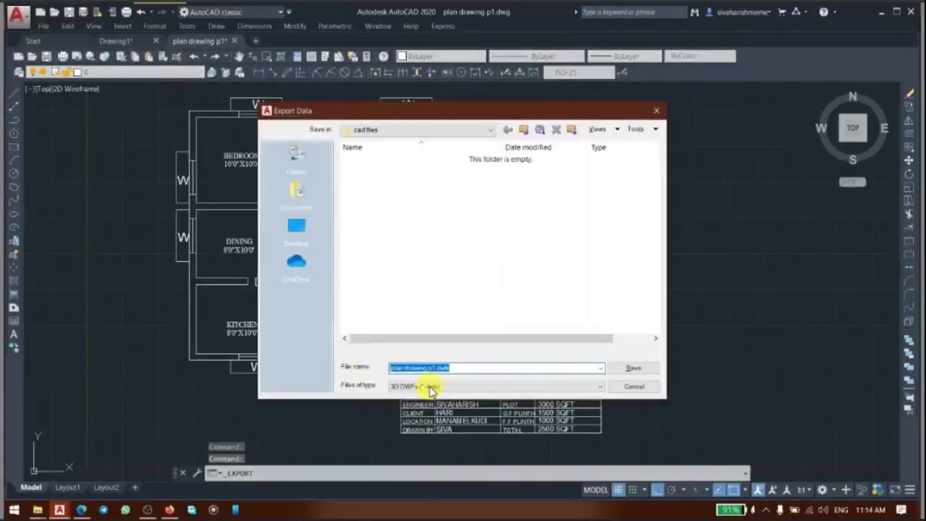
pyautogui.click(431, 388)
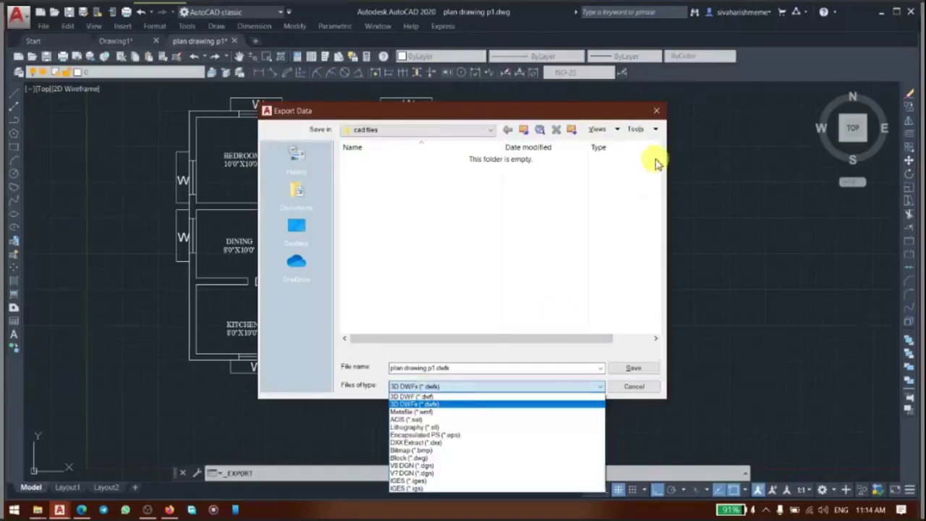
pyautogui.click(657, 109)
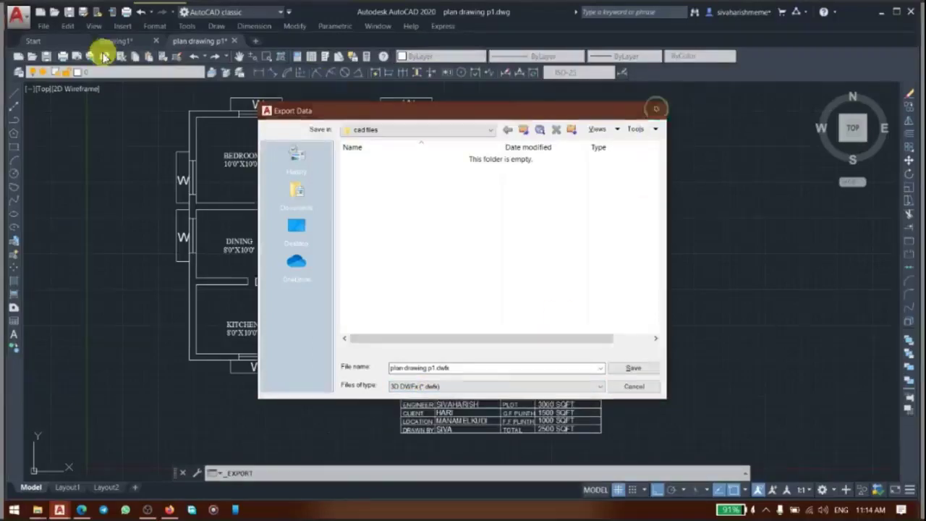
pyautogui.click(655, 110)
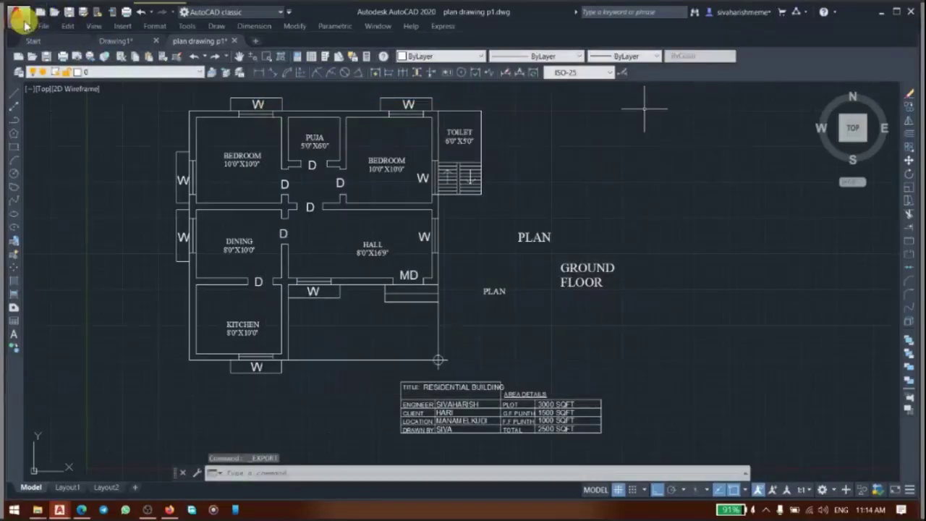
pyautogui.click(14, 12)
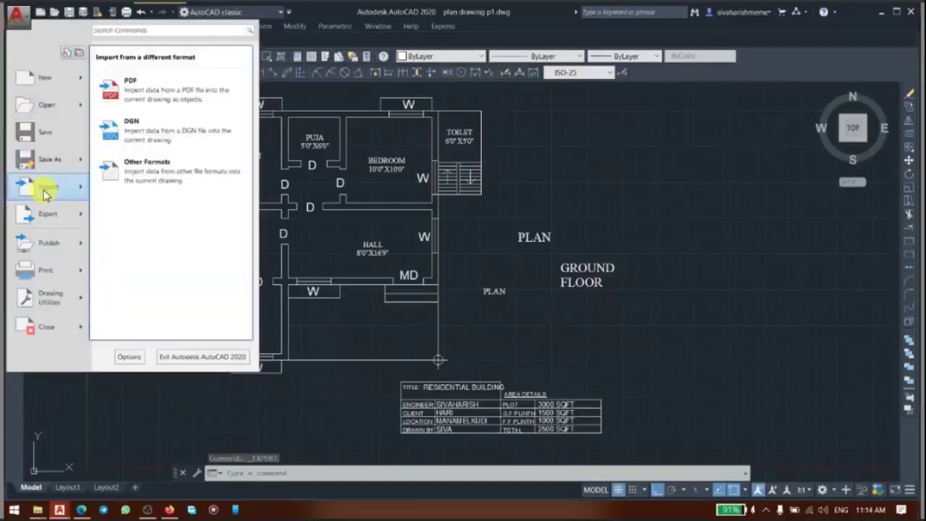
pyautogui.moveTo(48, 186)
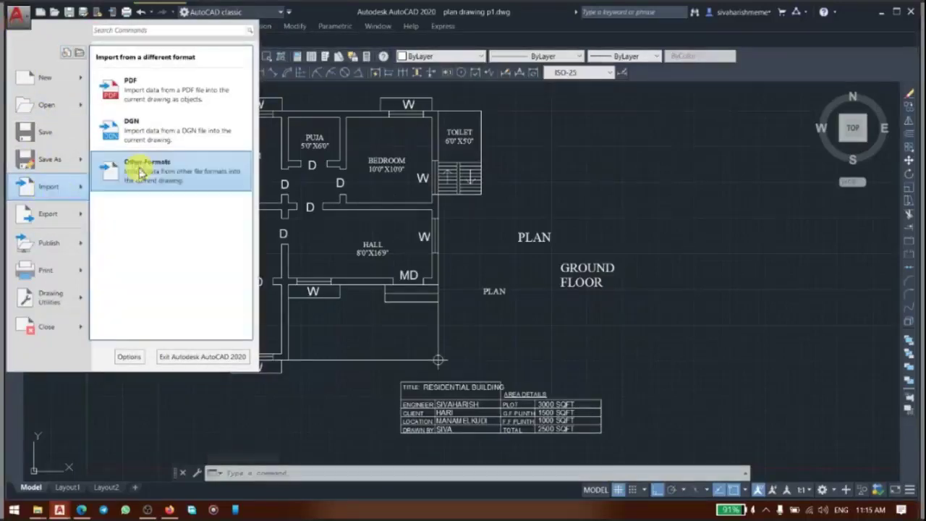
pyautogui.click(132, 168)
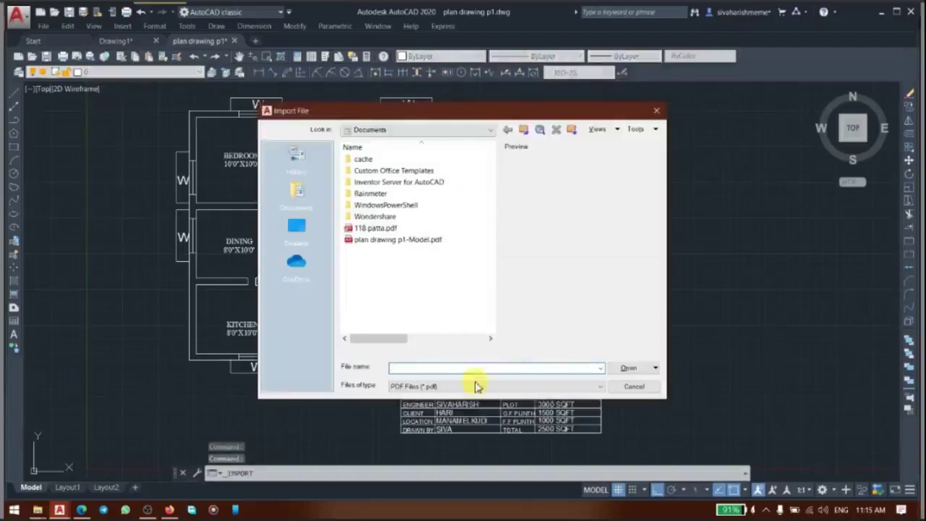
pyautogui.click(465, 387)
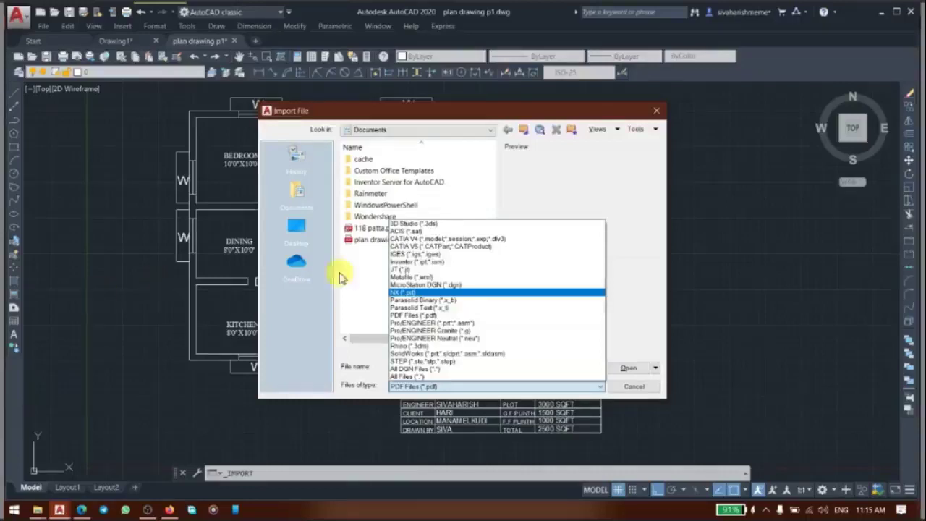
pyautogui.click(640, 388)
pyautogui.click(633, 387)
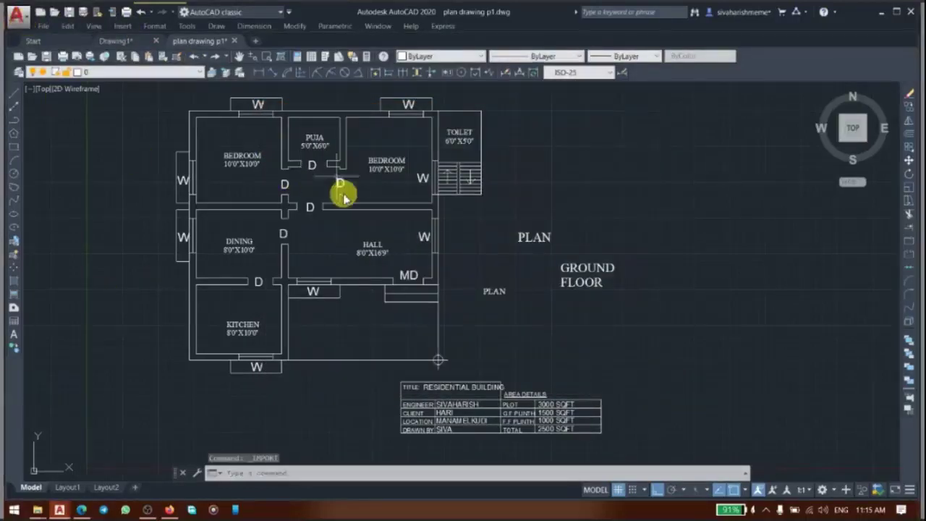
pyautogui.moveTo(345, 197)
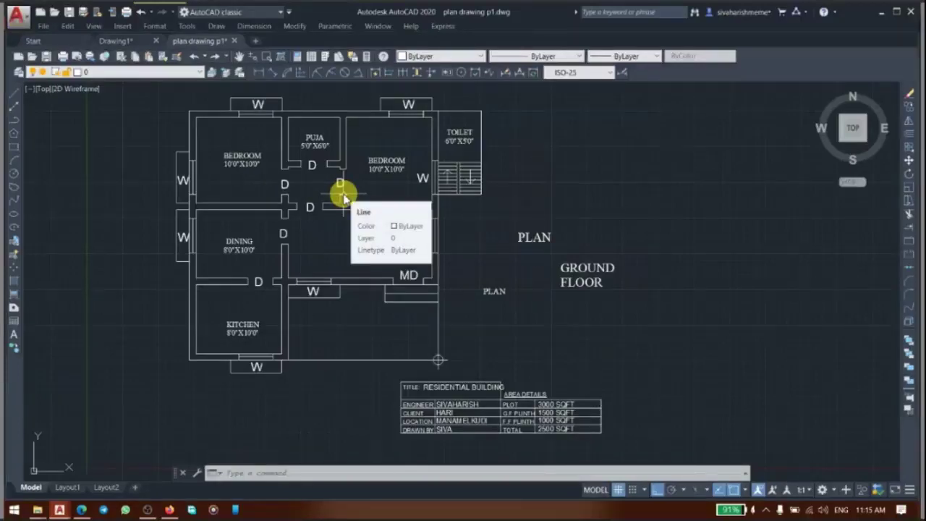
# Switch between the Layout1 paper view and model space, ending in model space
pyautogui.click(70, 487)
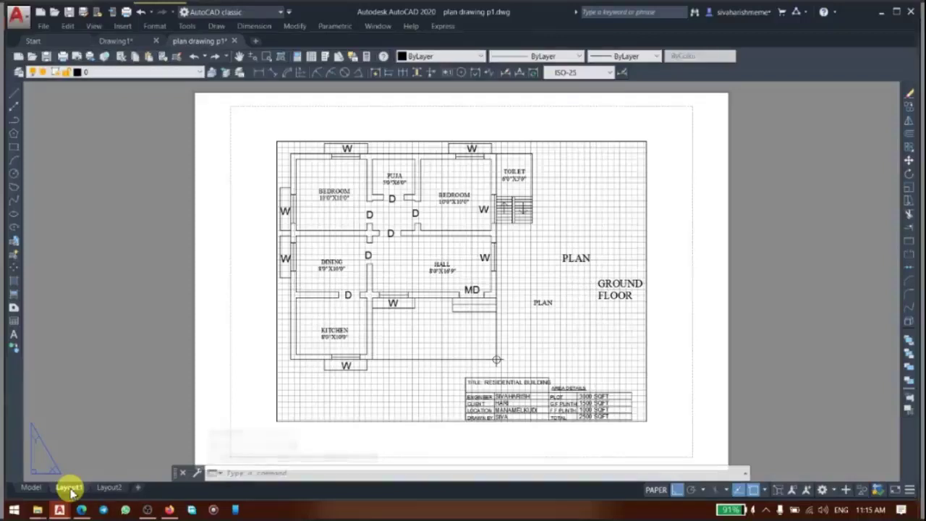
pyautogui.click(33, 489)
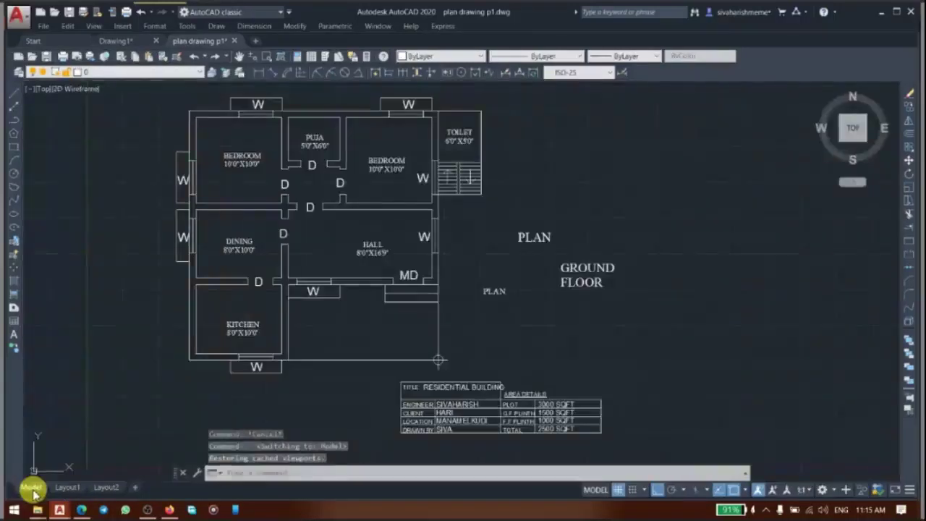
pyautogui.click(68, 488)
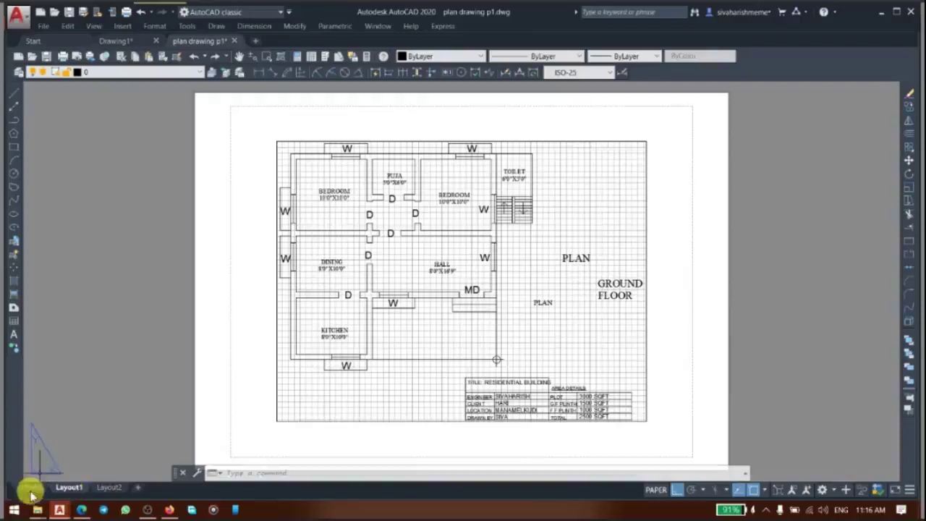
pyautogui.click(32, 487)
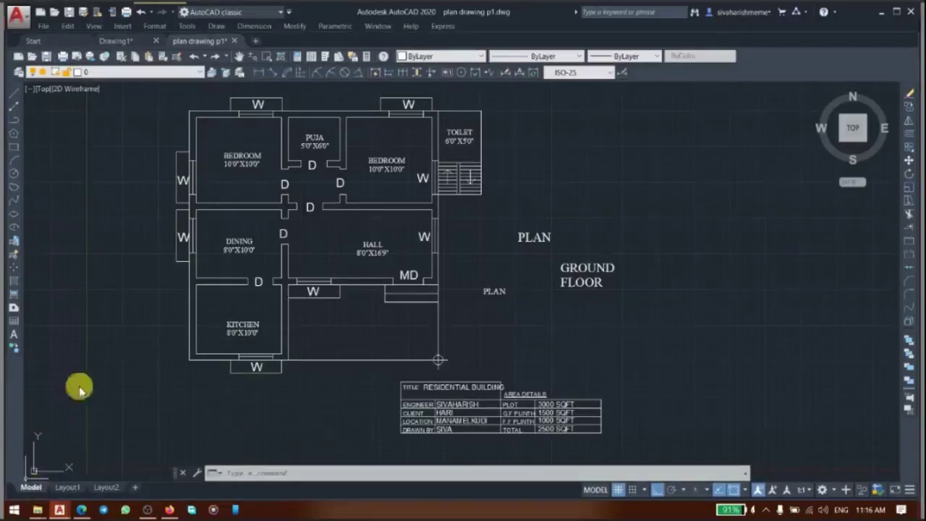
# Erase the three PLAN and GROUND FLOOR labels beside the plan, then start plotting
pyautogui.scroll(-2, 455, 297)
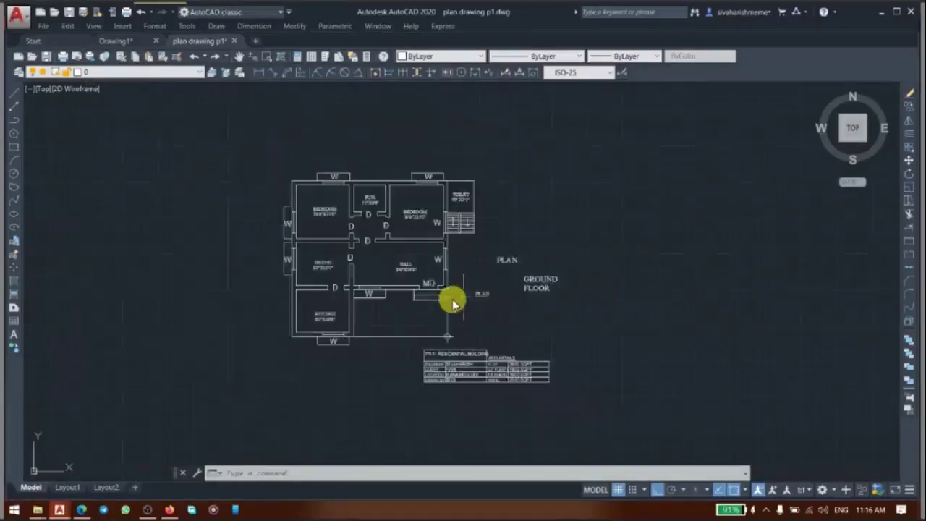
pyautogui.click(559, 305)
pyautogui.click(478, 258)
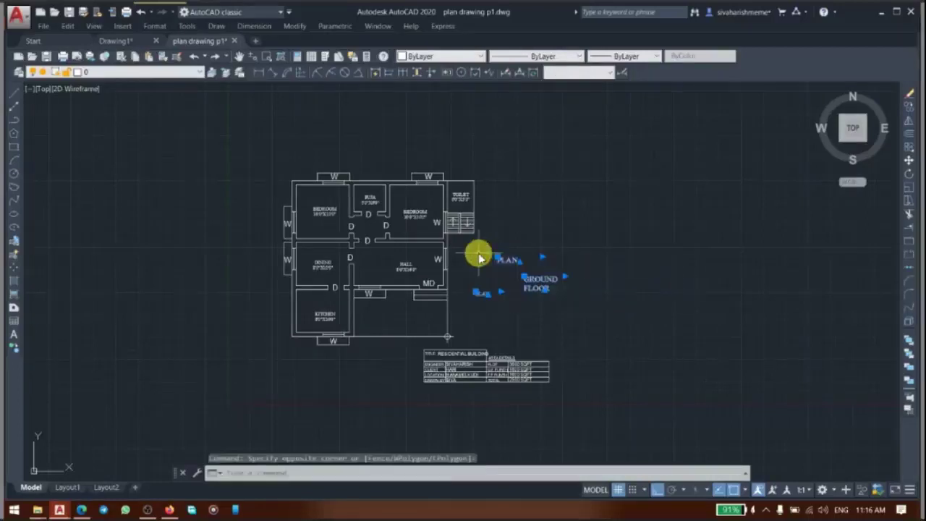
pyautogui.press('Delete')
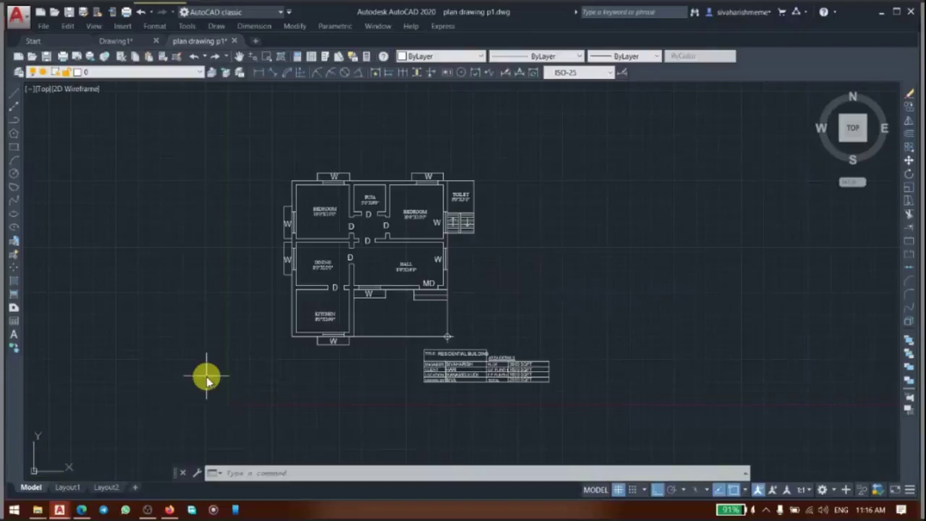
pyautogui.hotkey('ctrl', 'p')
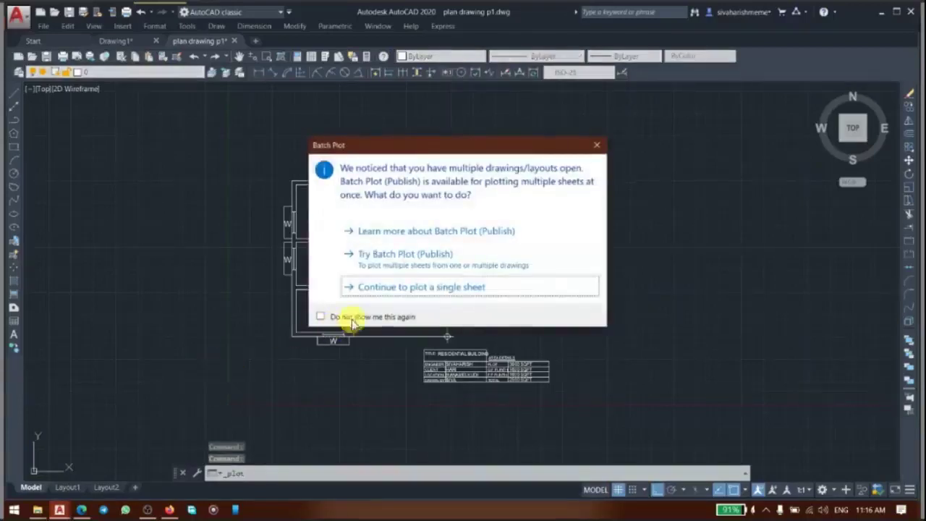
# Plot a single sheet with DWG To PDF.pc3 on ISO expand A4 (210.00 x 297.00 MM) paper
pyautogui.click(431, 287)
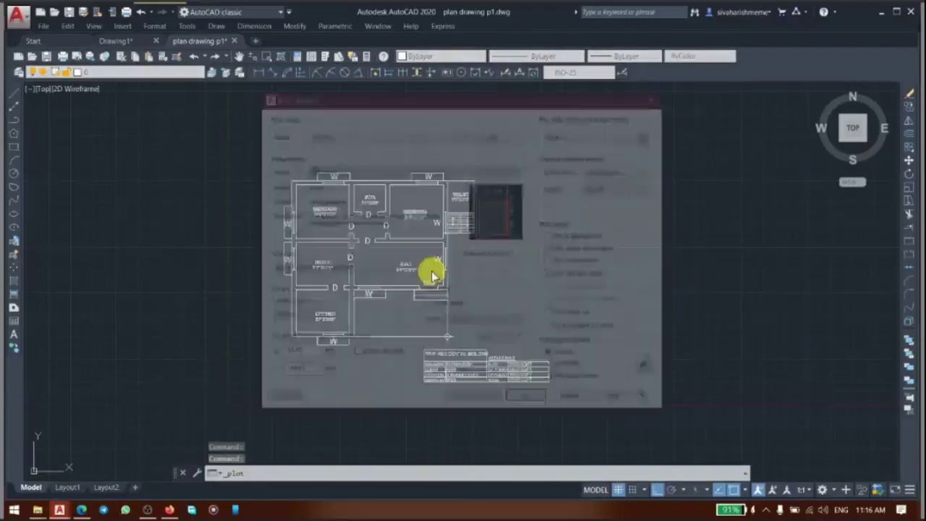
pyautogui.click(337, 169)
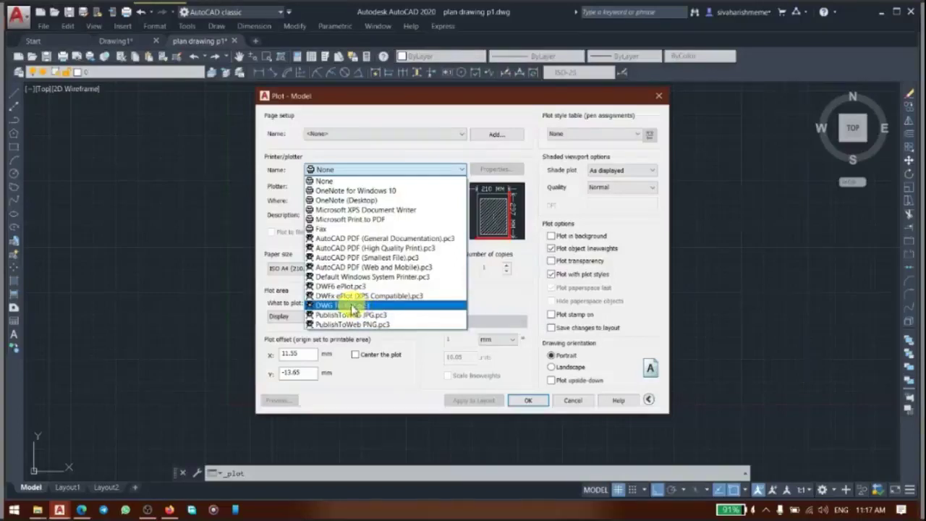
pyautogui.click(353, 306)
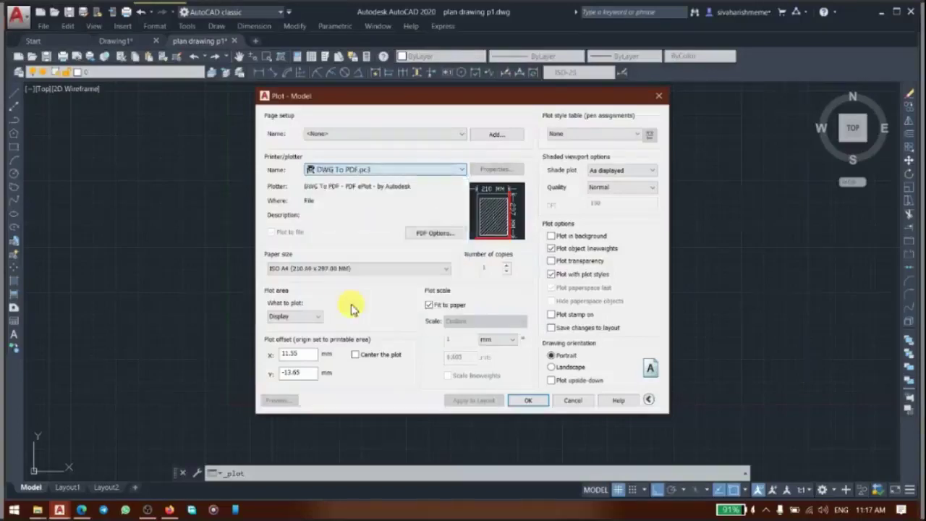
pyautogui.click(337, 267)
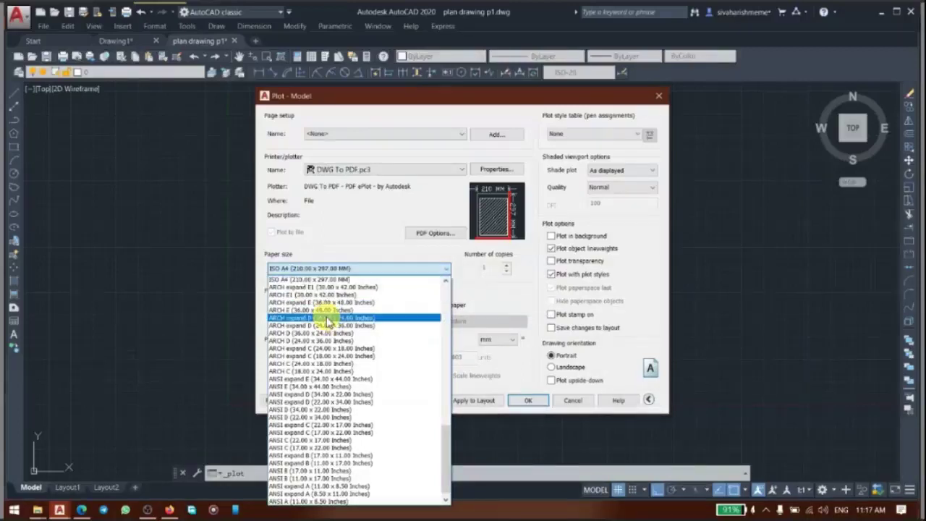
pyautogui.scroll(1, 312, 296)
pyautogui.scroll(1, 312, 318)
pyautogui.scroll(1, 316, 340)
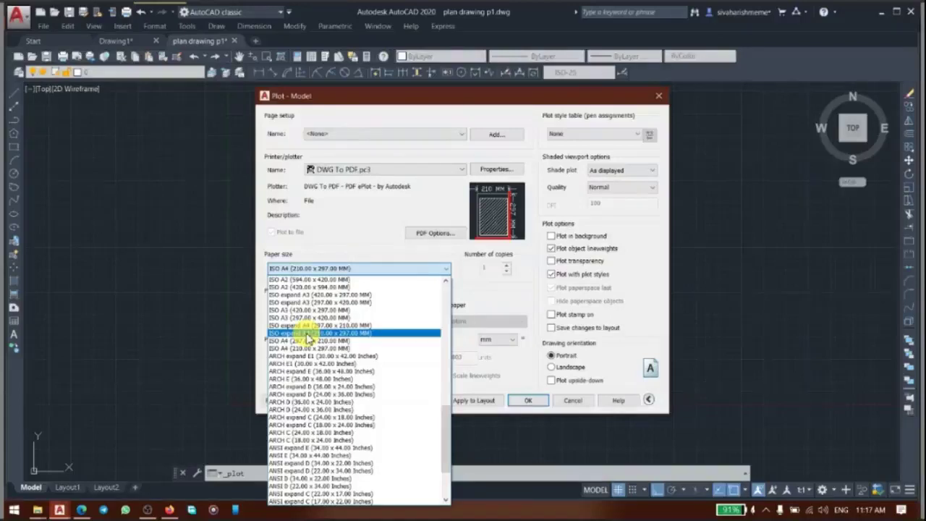
pyautogui.click(308, 334)
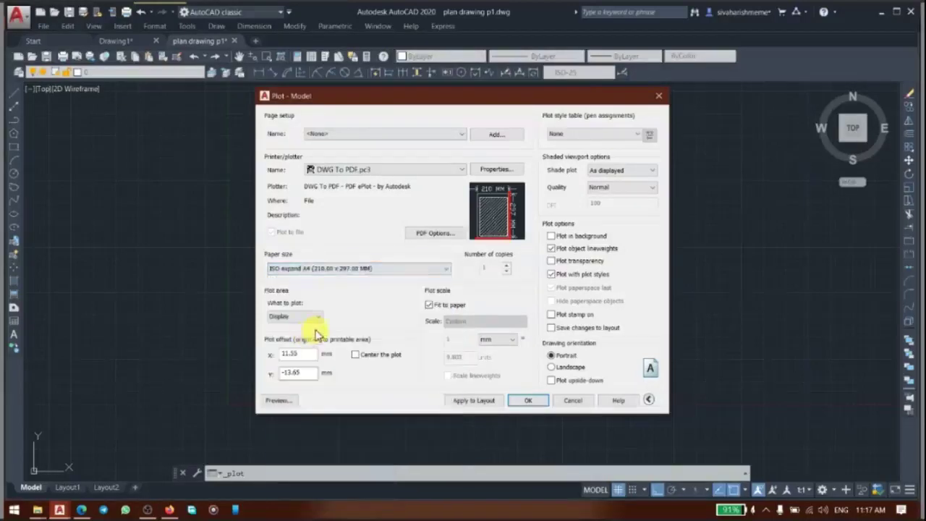
# Change the plot area from Display to Window so a region can be picked
pyautogui.click(313, 318)
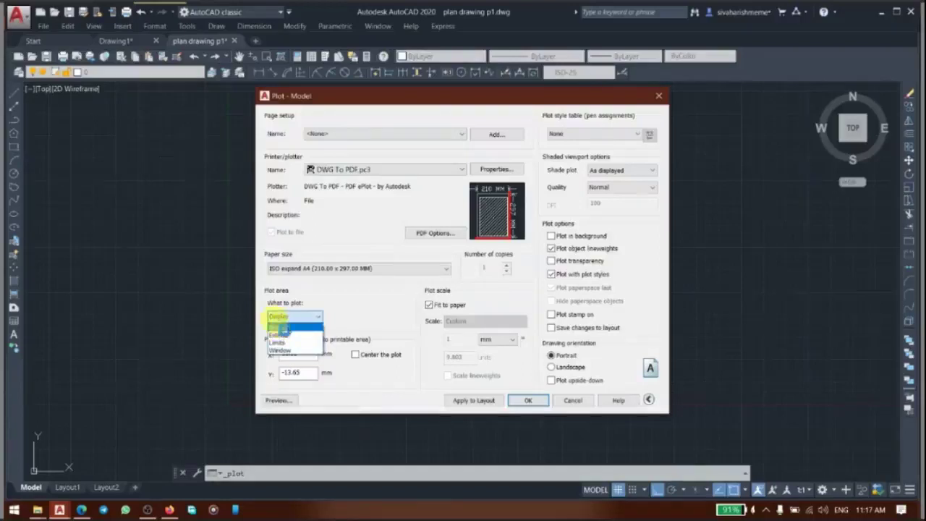
pyautogui.click(282, 330)
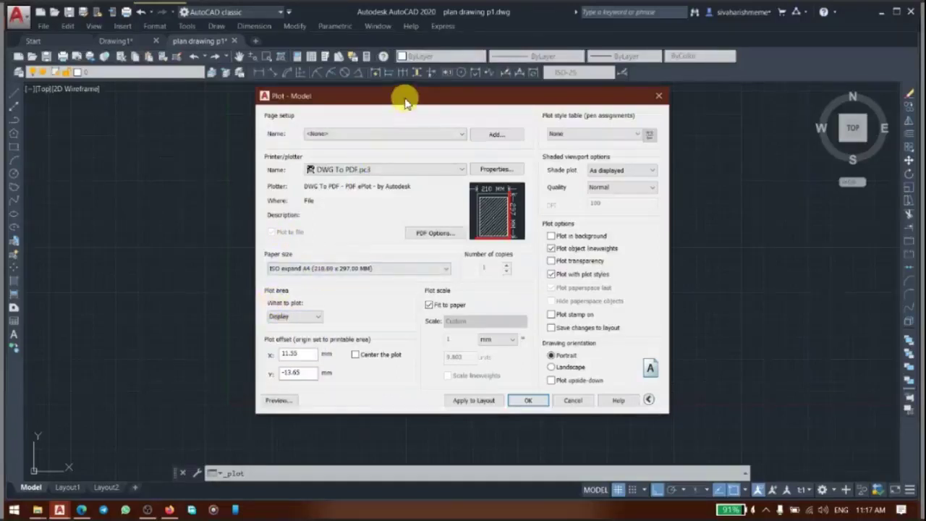
pyautogui.moveTo(405, 97)
pyautogui.mouseDown()
pyautogui.moveTo(494, 143)
pyautogui.moveTo(651, 441)
pyautogui.mouseUp()
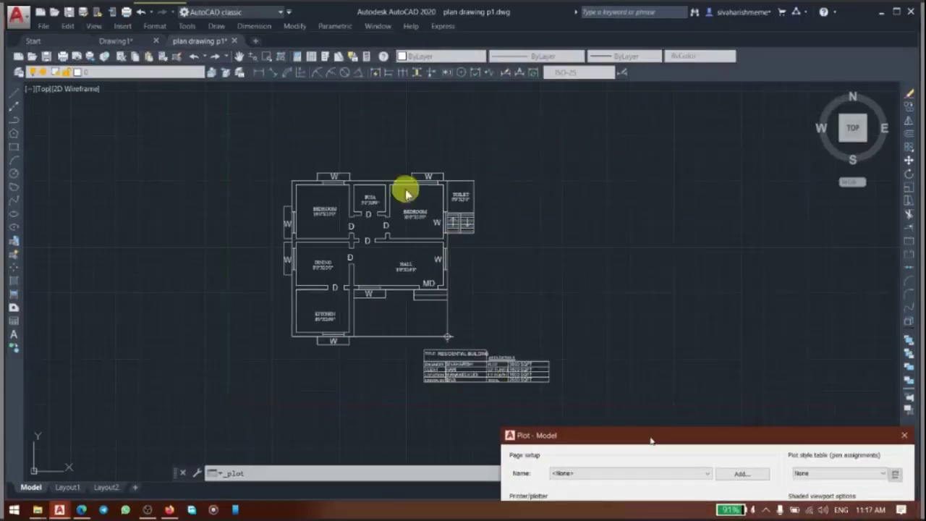
pyautogui.moveTo(595, 432); pyautogui.dragTo(508, 149)
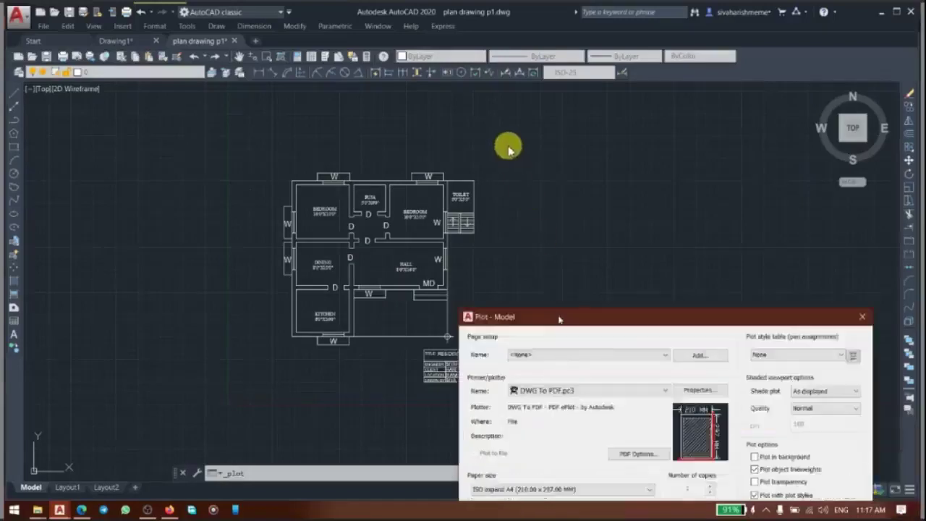
pyautogui.click(455, 370)
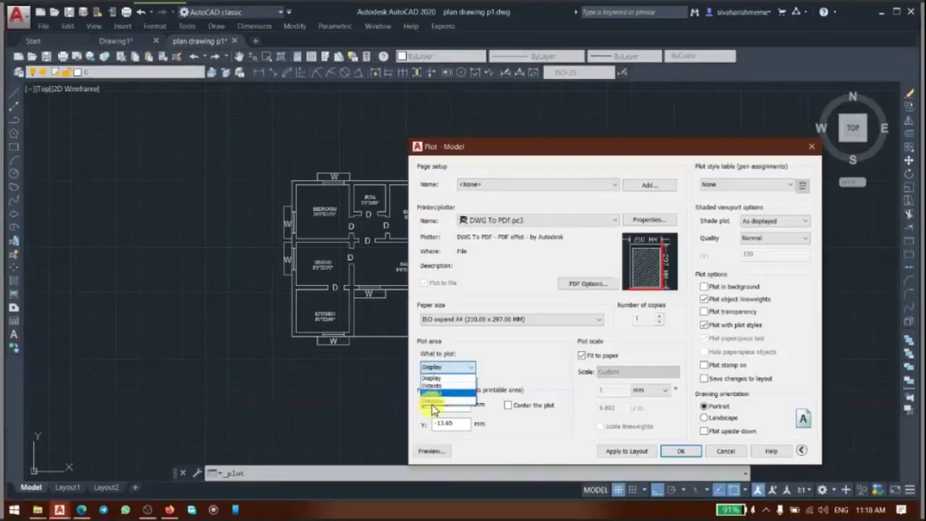
pyautogui.click(431, 407)
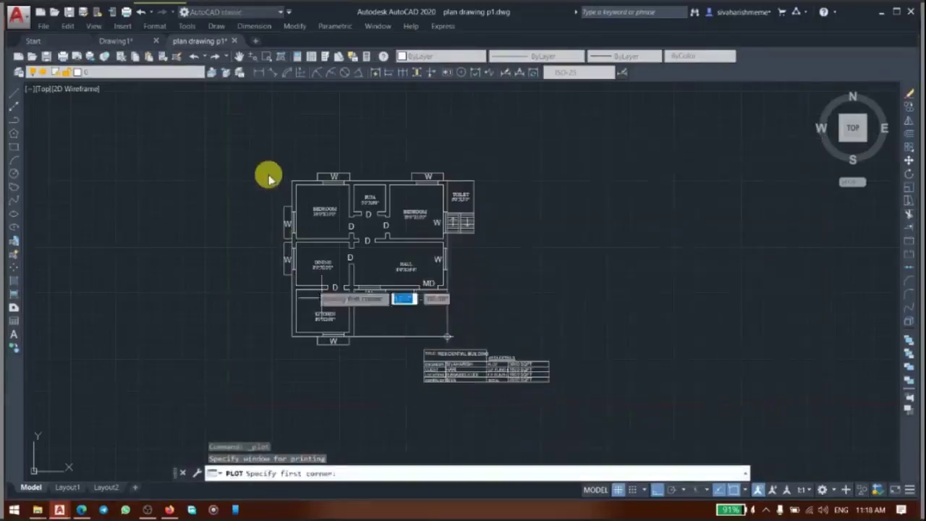
# Window the floor plan and title block, centre the plot, and use landscape orientation
pyautogui.click(269, 155)
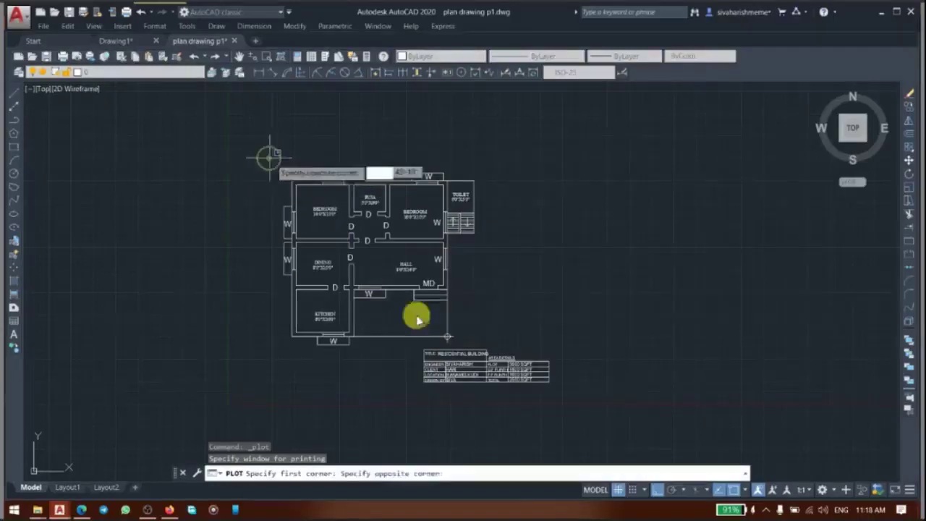
pyautogui.click(567, 400)
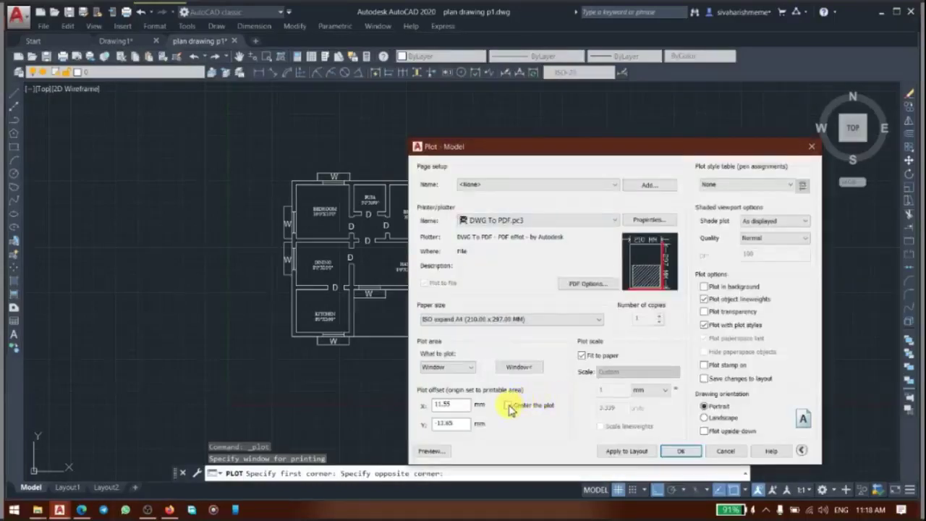
pyautogui.click(509, 406)
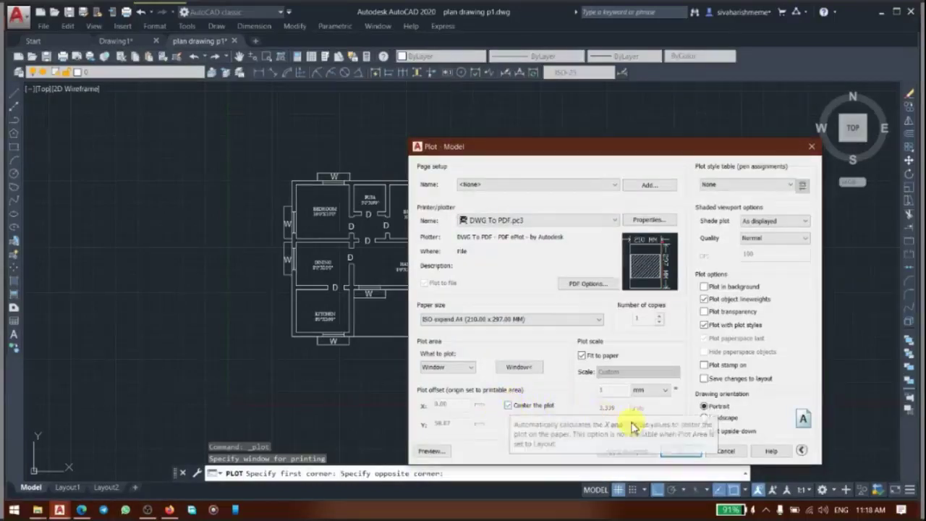
pyautogui.click(705, 418)
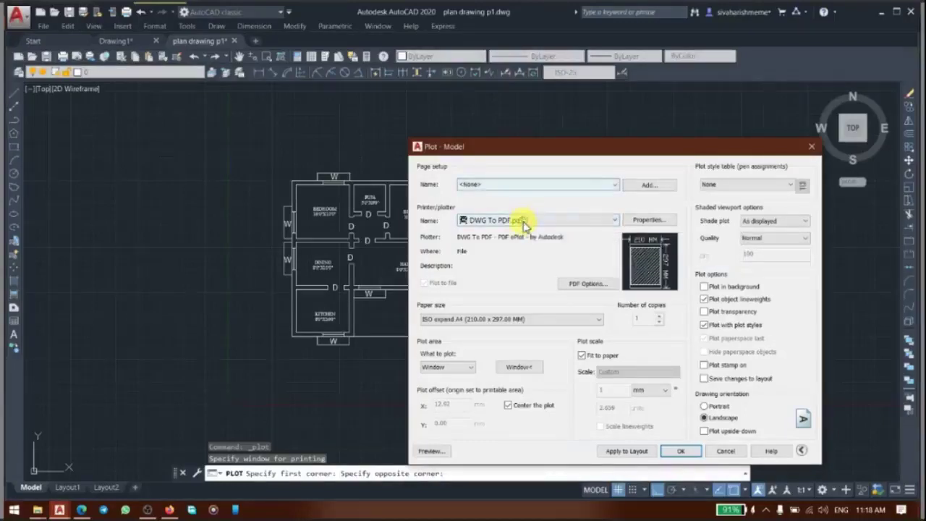
# Keep DWG To PDF.pc3 as the plotter and leave the plot style table as None
pyautogui.click(522, 219)
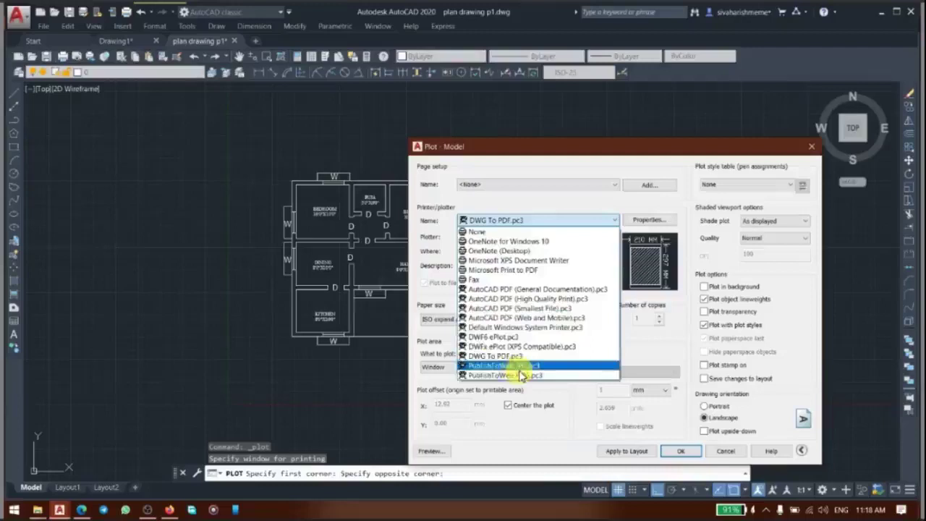
pyautogui.click(516, 357)
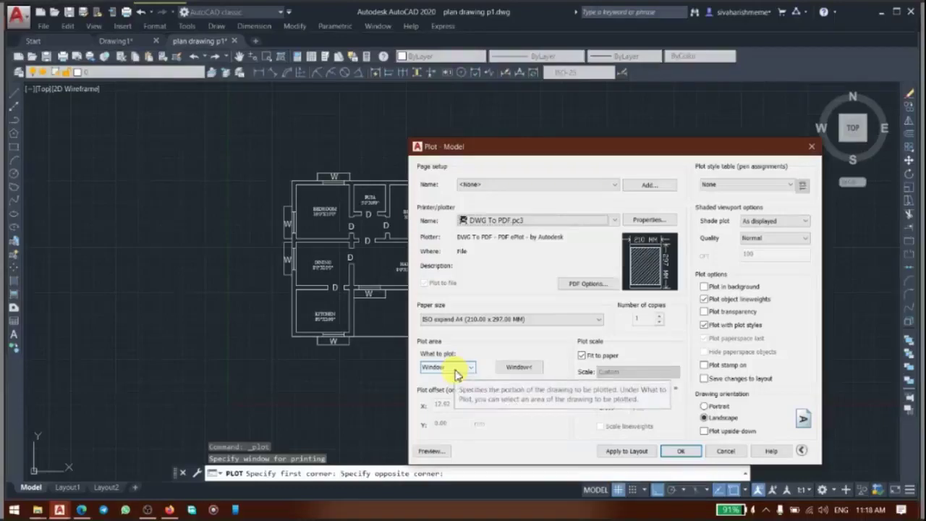
pyautogui.click(507, 407)
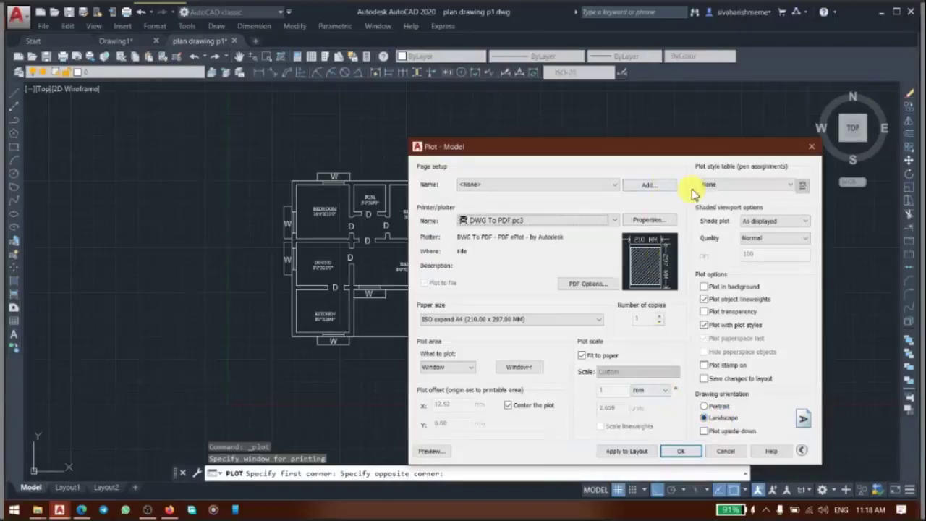
pyautogui.click(743, 186)
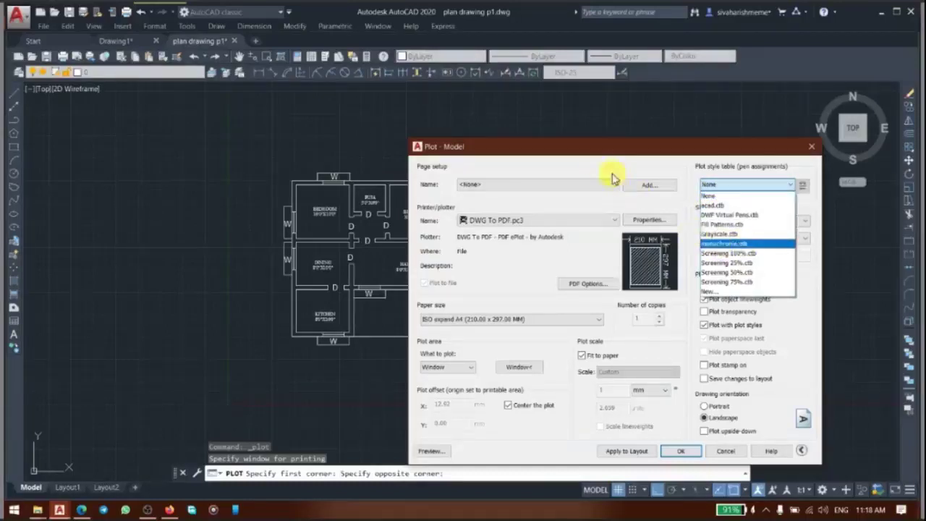
pyautogui.click(743, 188)
pyautogui.click(740, 190)
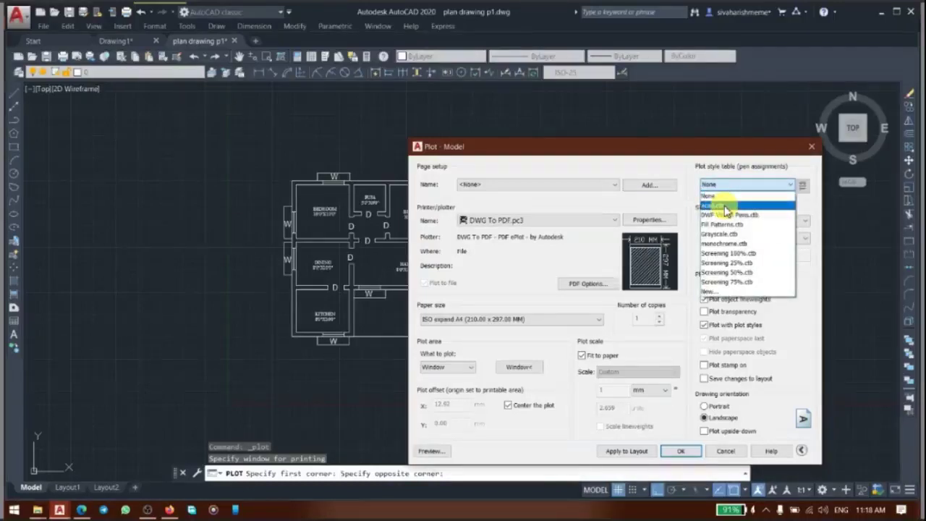
pyautogui.click(649, 197)
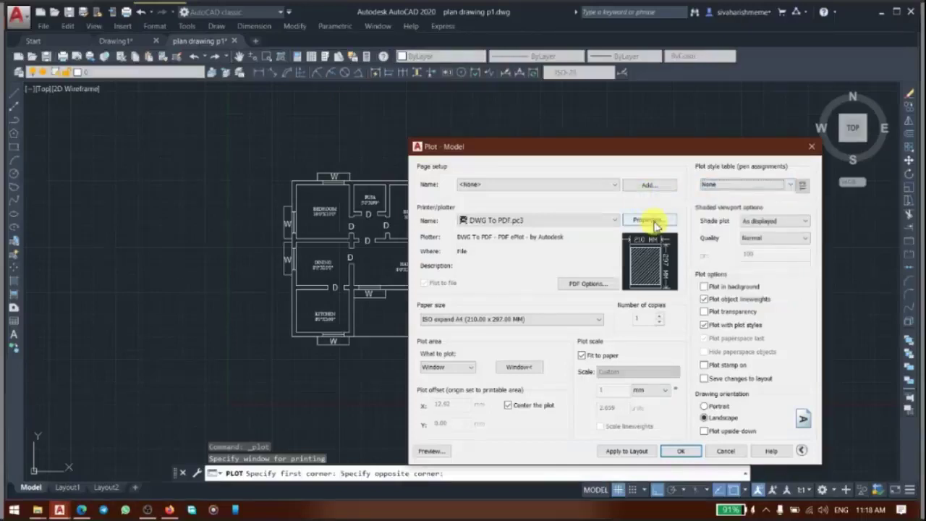
# Check the DWG To PDF plotter properties without changes, then preview the landscape plot
pyautogui.click(653, 223)
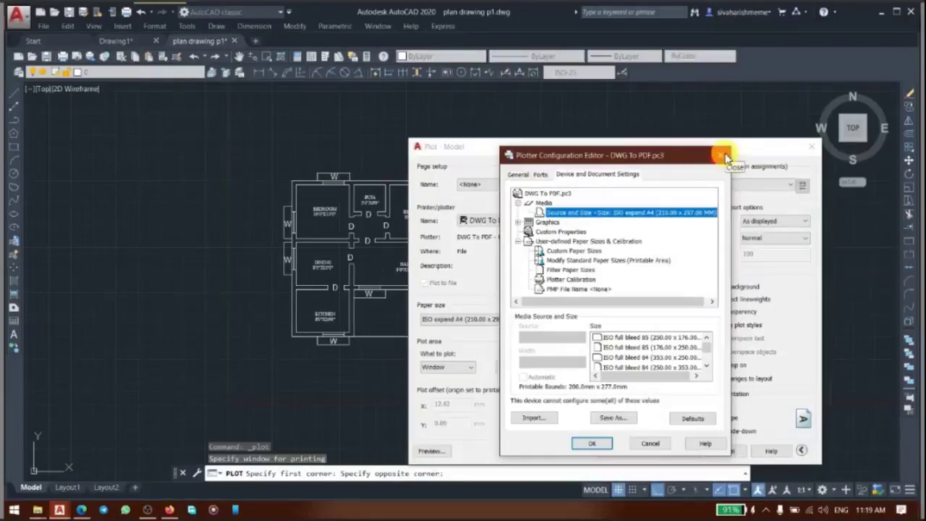
pyautogui.click(726, 156)
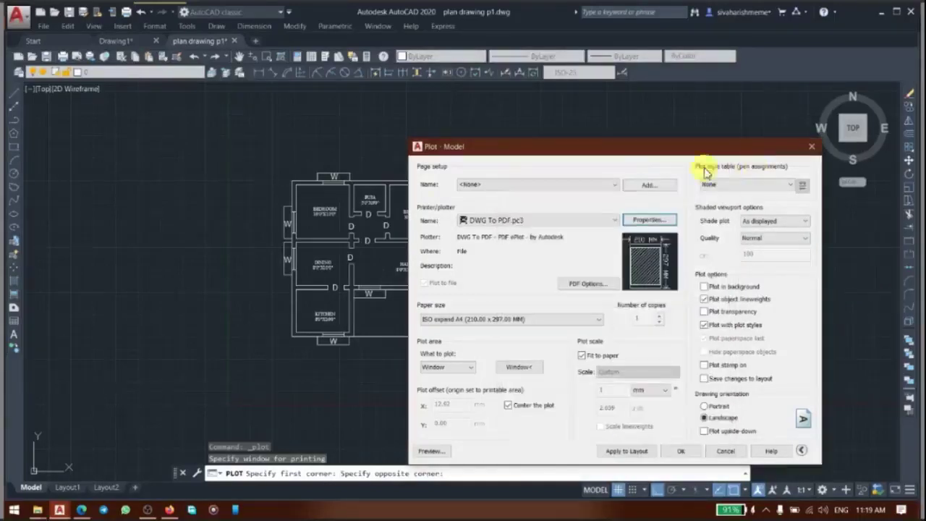
pyautogui.moveTo(584, 140); pyautogui.dragTo(564, 128)
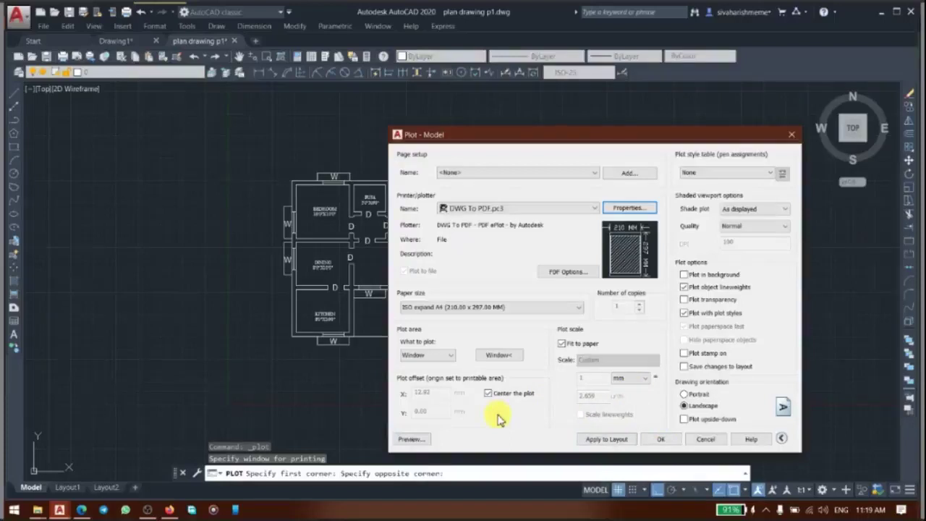
pyautogui.click(412, 439)
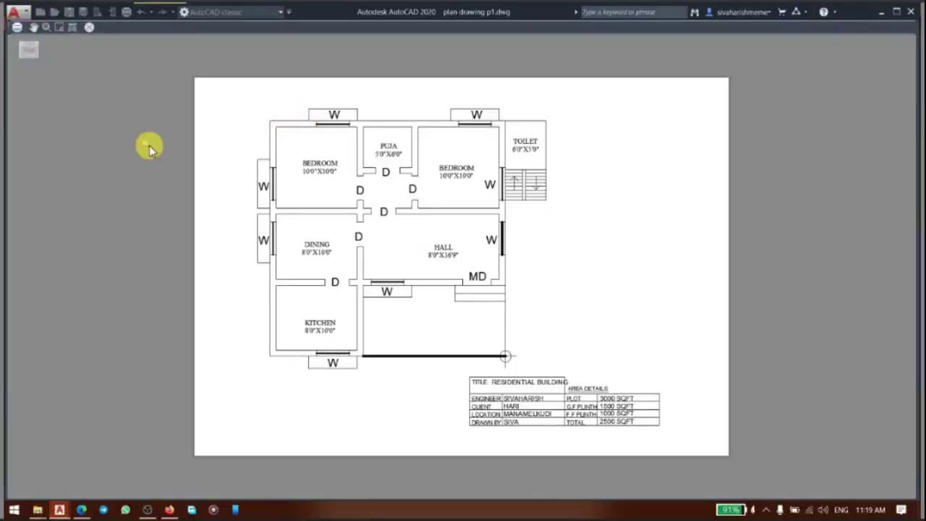
# Close the preview, confirm the plot, and save it as plan drawing p1-Model.pdf
pyautogui.press('Escape')
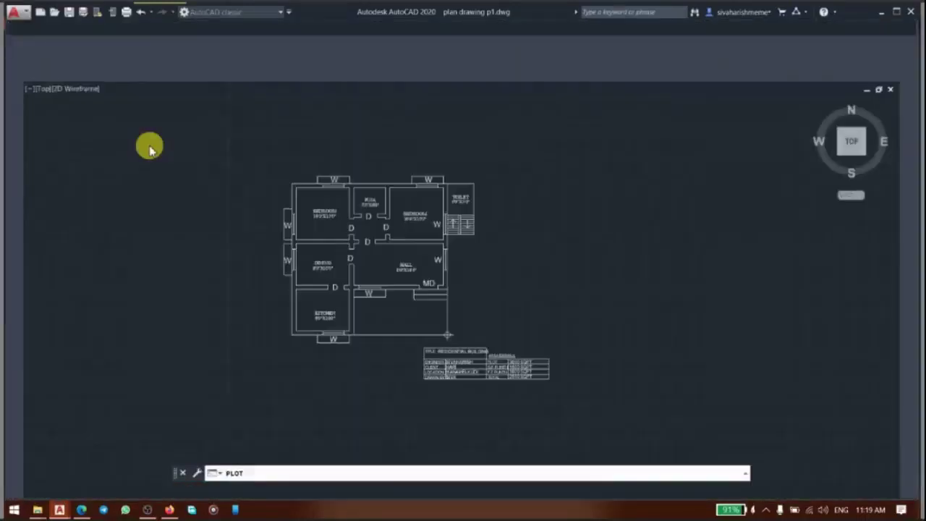
pyautogui.click(528, 400)
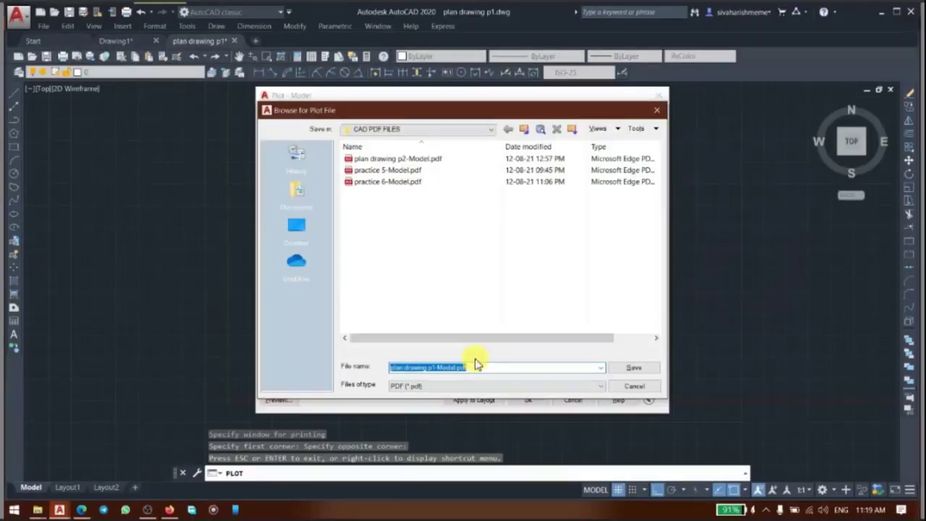
pyautogui.click(633, 368)
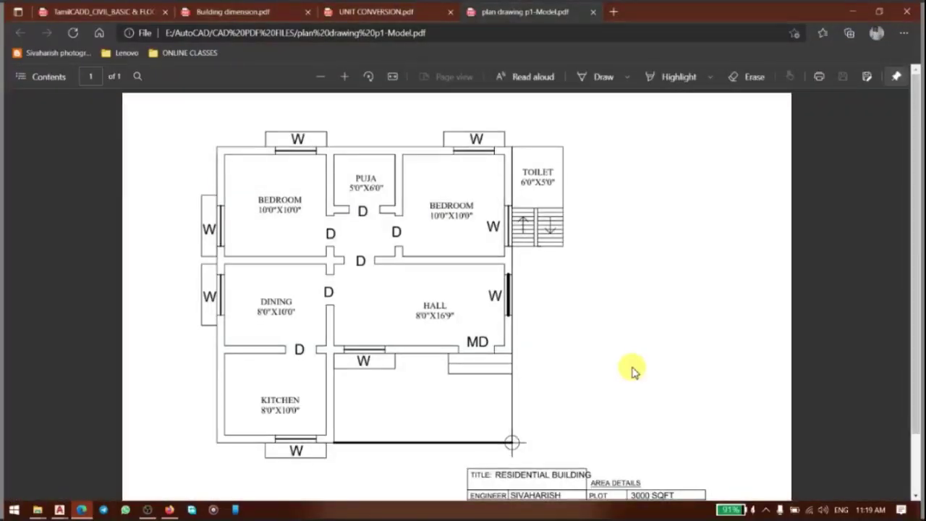
# Check the title block at the bottom of the plotted PDF, then return to AutoCAD to plot again
pyautogui.scroll(-2, 631, 370)
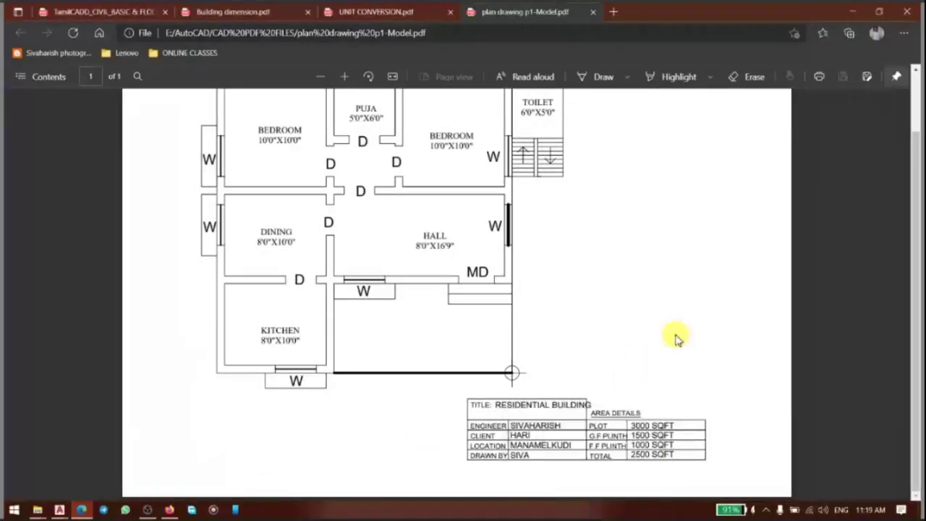
pyautogui.click(64, 511)
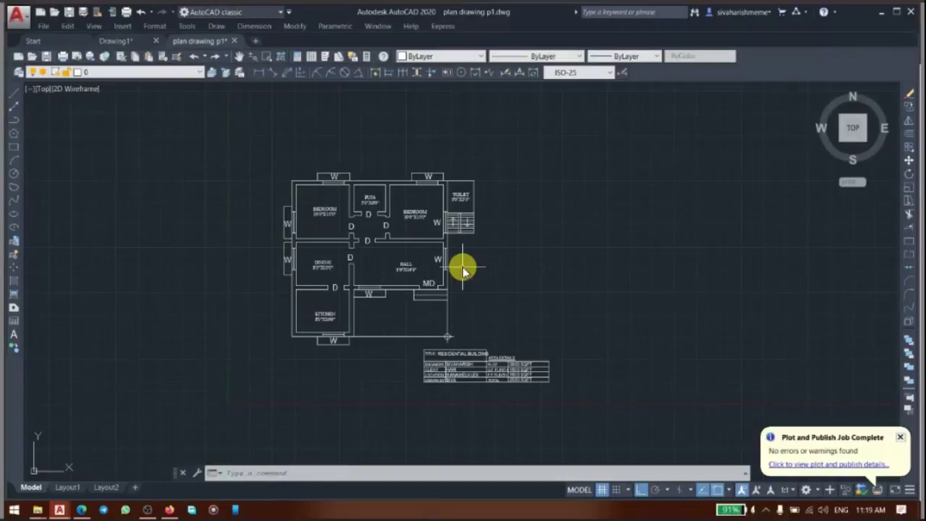
pyautogui.hotkey('ctrl', 'p')
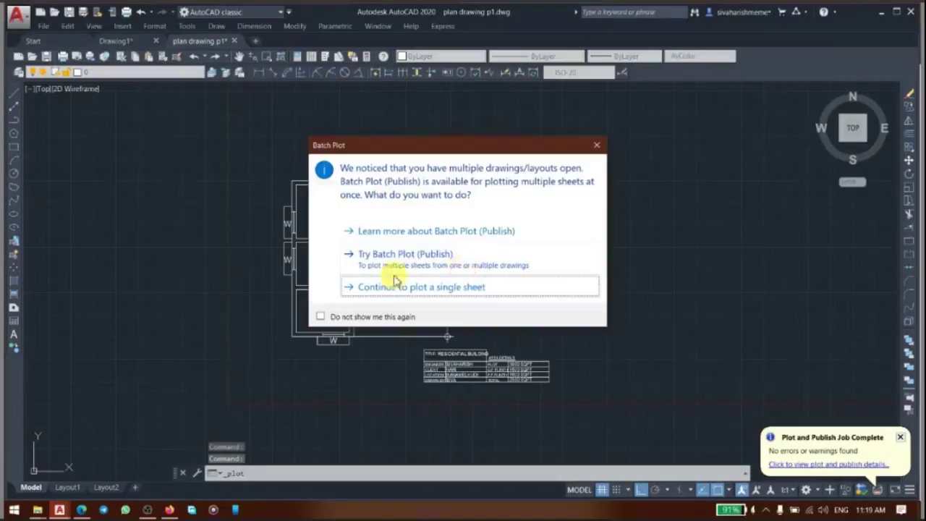
pyautogui.click(416, 289)
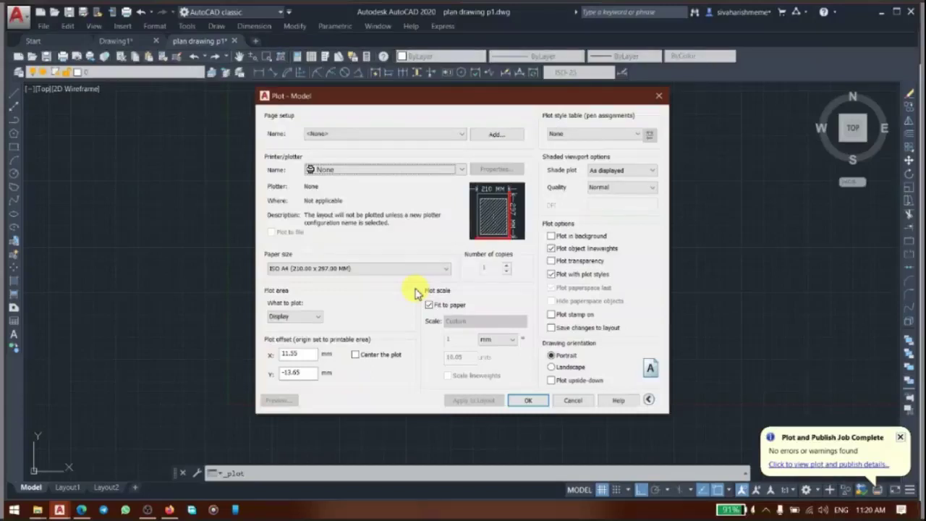
pyautogui.click(355, 136)
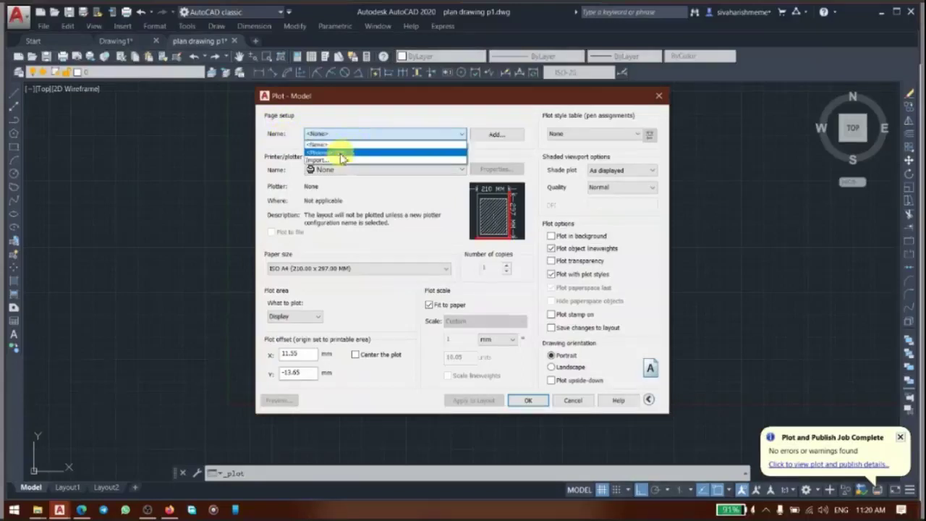
pyautogui.click(351, 153)
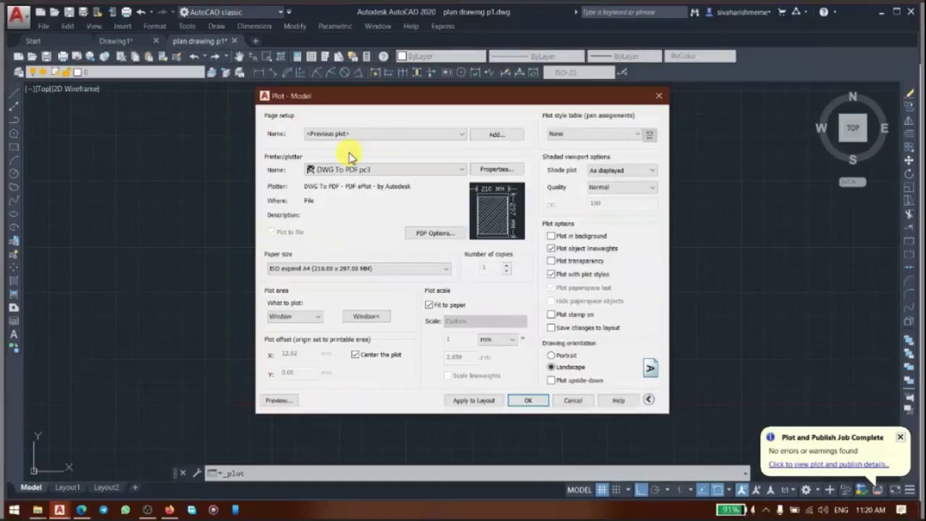
pyautogui.click(658, 96)
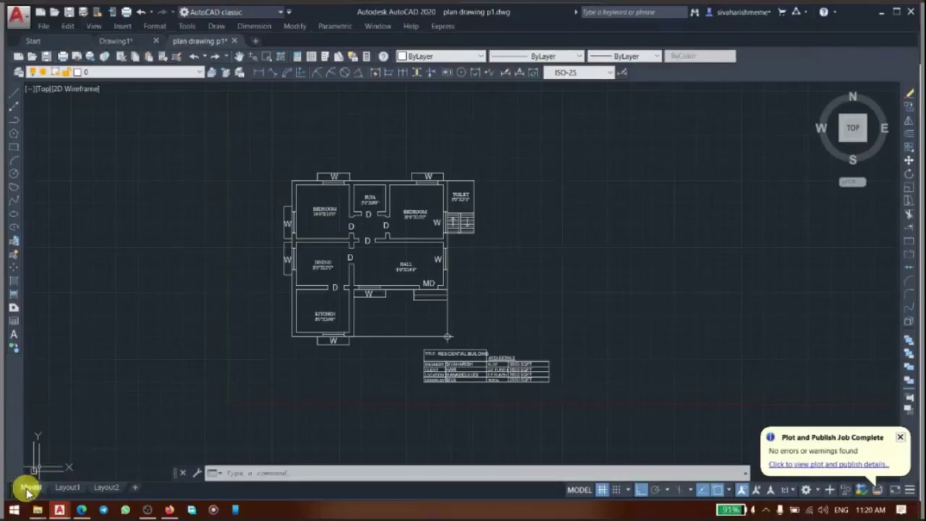
pyautogui.rightClick(28, 490)
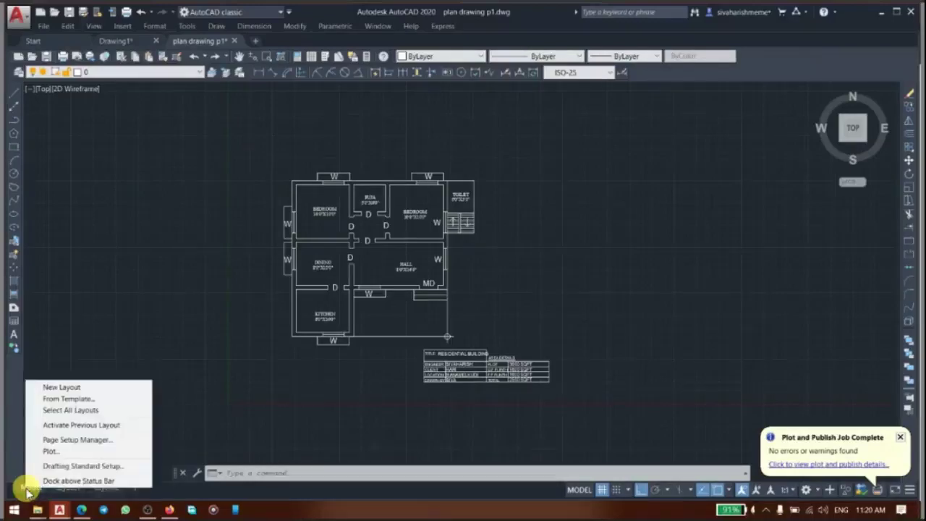
# Create a new named page setup called A4 SHEET
pyautogui.click(80, 439)
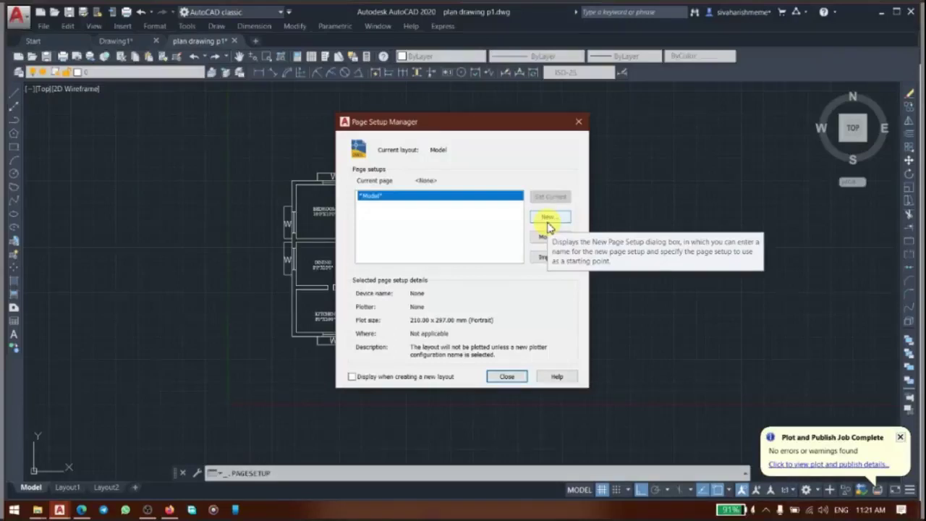
pyautogui.click(541, 224)
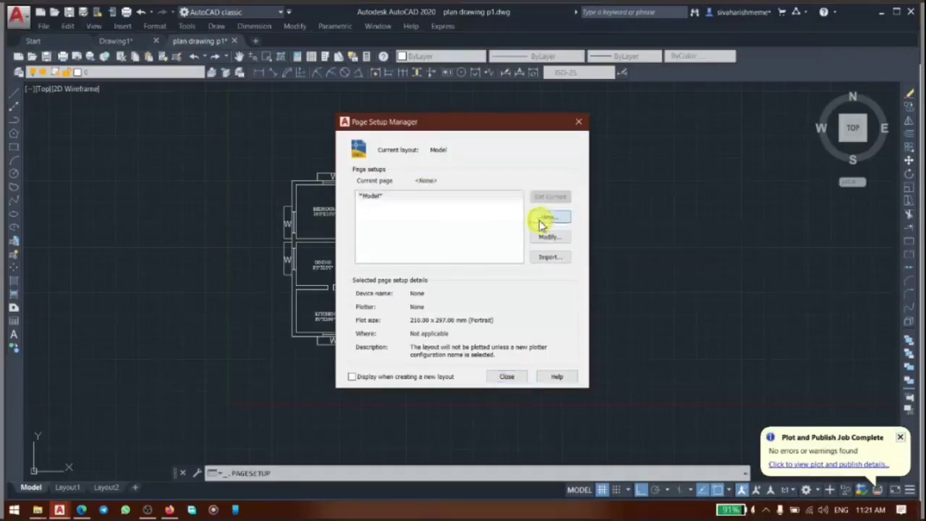
pyautogui.write('A4')
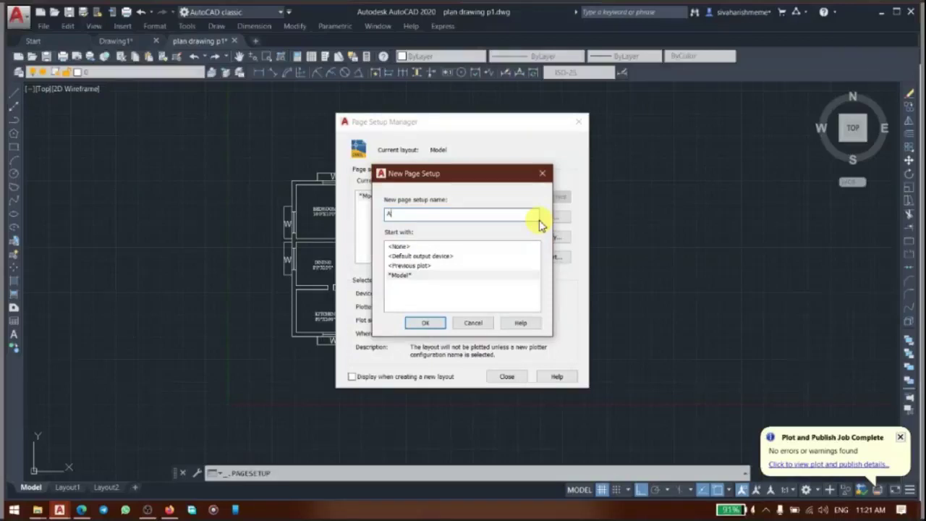
pyautogui.write(' ShEET')
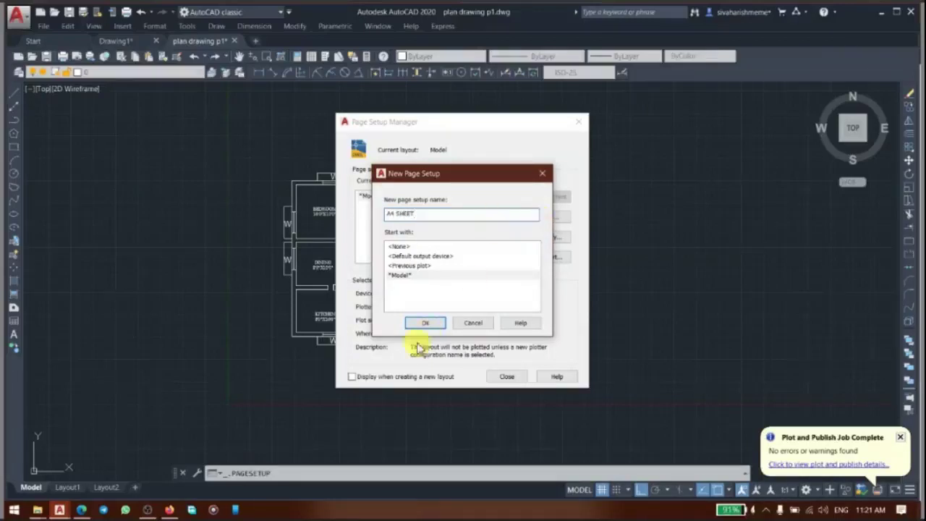
pyautogui.click(432, 323)
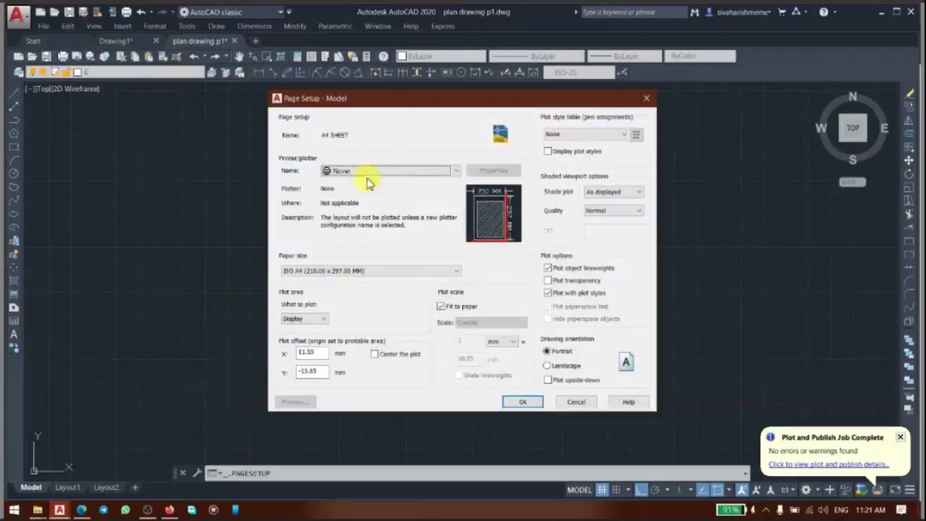
# Set the page setup's printer to DWG To PDF.pc3 and the paper size to ISO expand A4
pyautogui.click(368, 172)
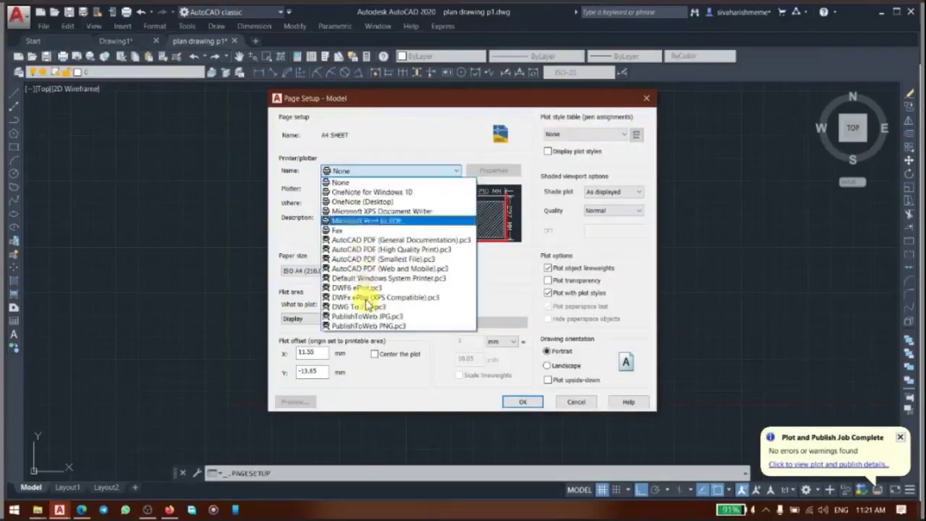
pyautogui.click(365, 309)
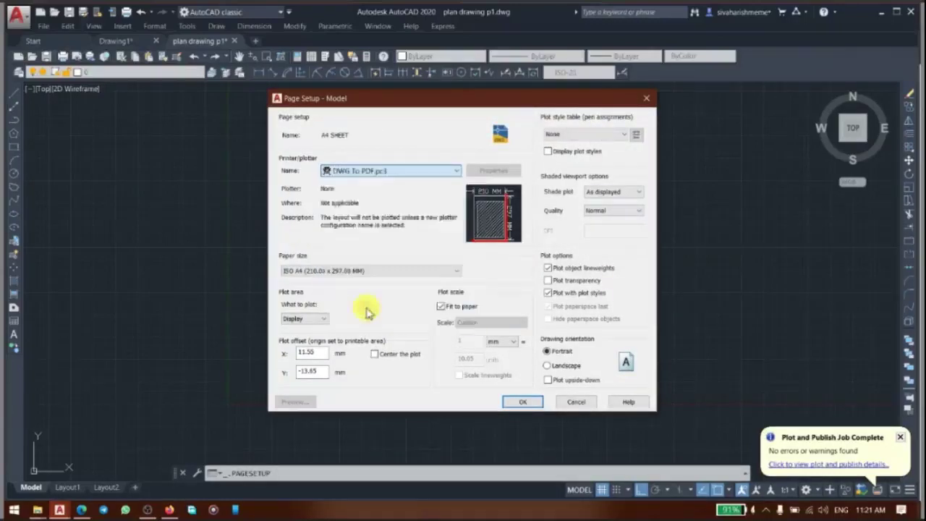
pyautogui.click(345, 271)
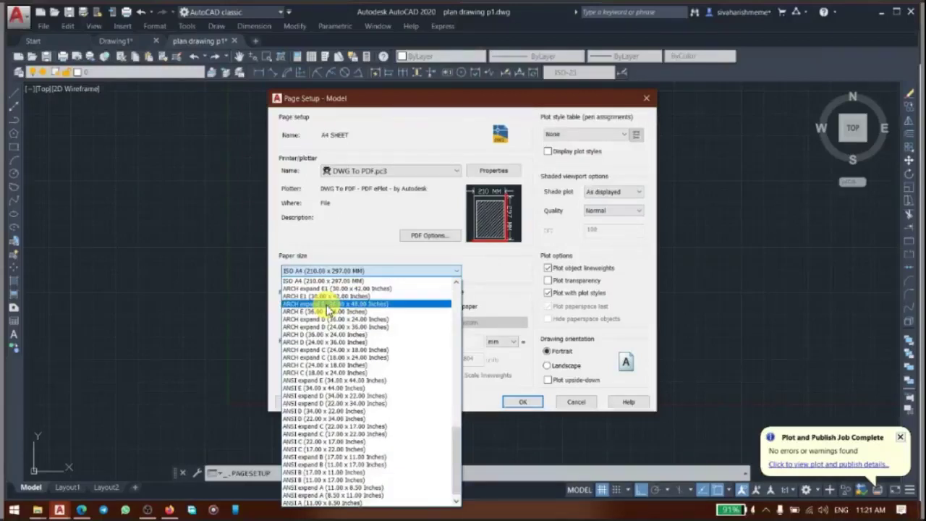
pyautogui.scroll(2, 323, 306)
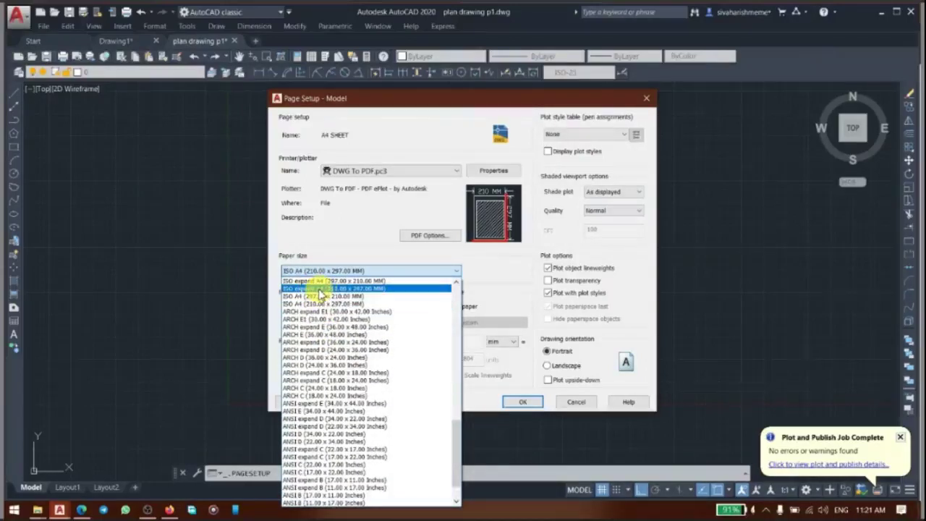
pyautogui.click(319, 288)
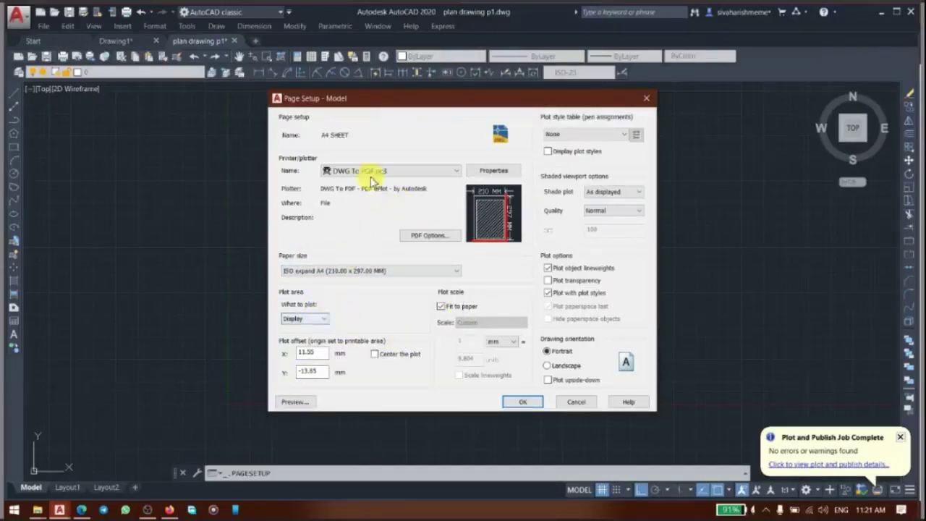
# Plot a window around the plan and title block in landscape orientation, and preview it
pyautogui.click(313, 318)
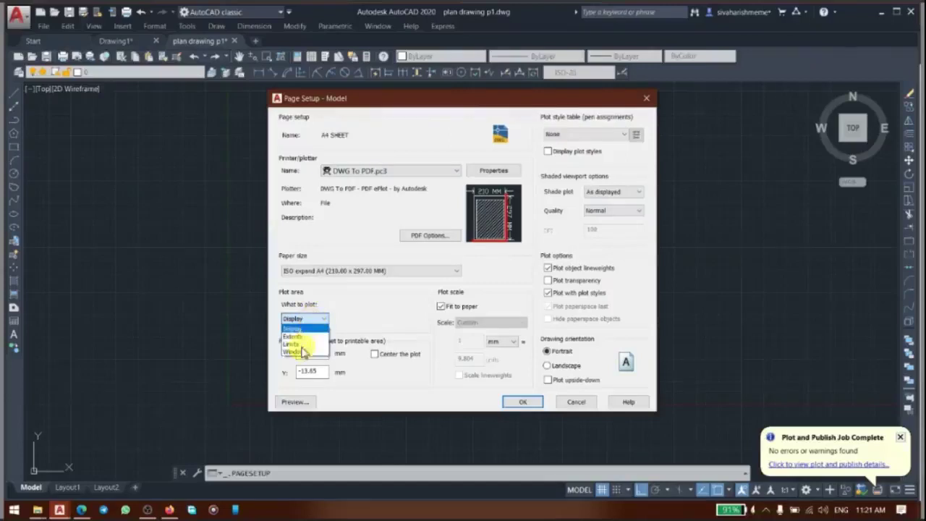
pyautogui.click(298, 351)
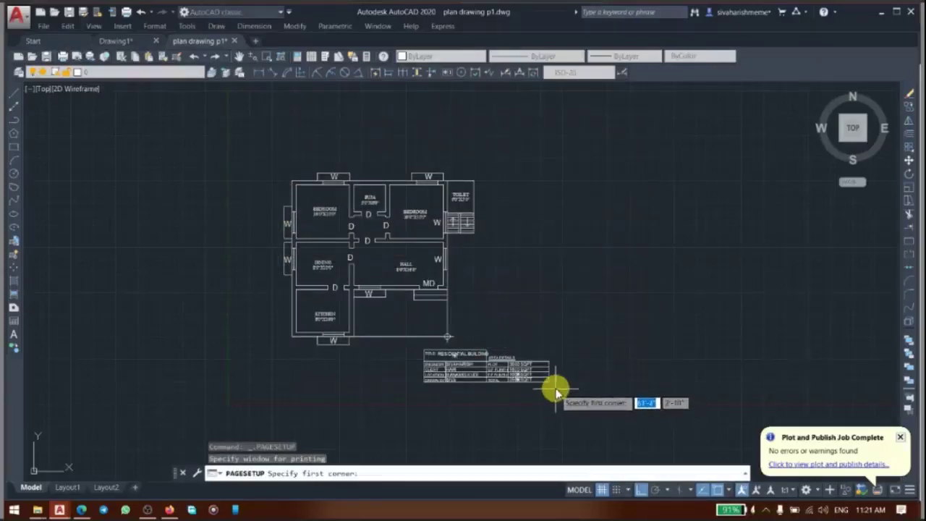
pyautogui.click(555, 388)
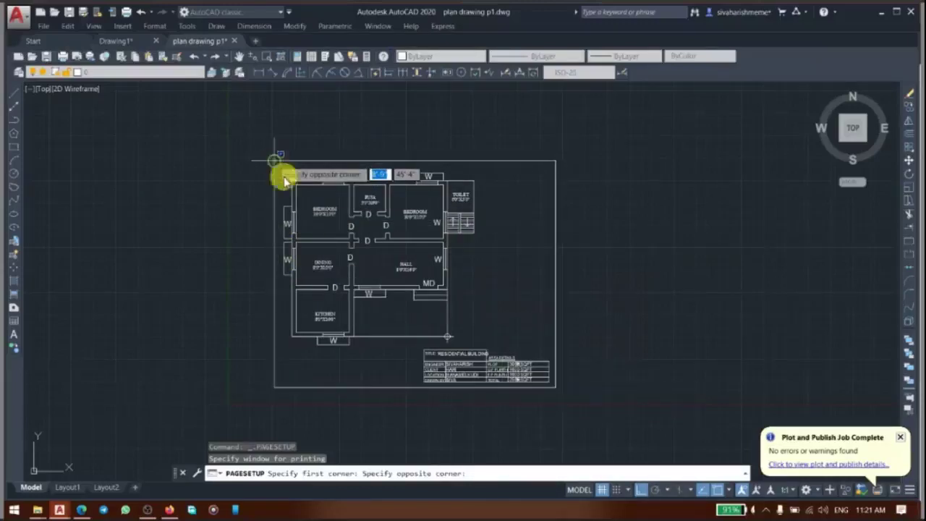
pyautogui.click(284, 178)
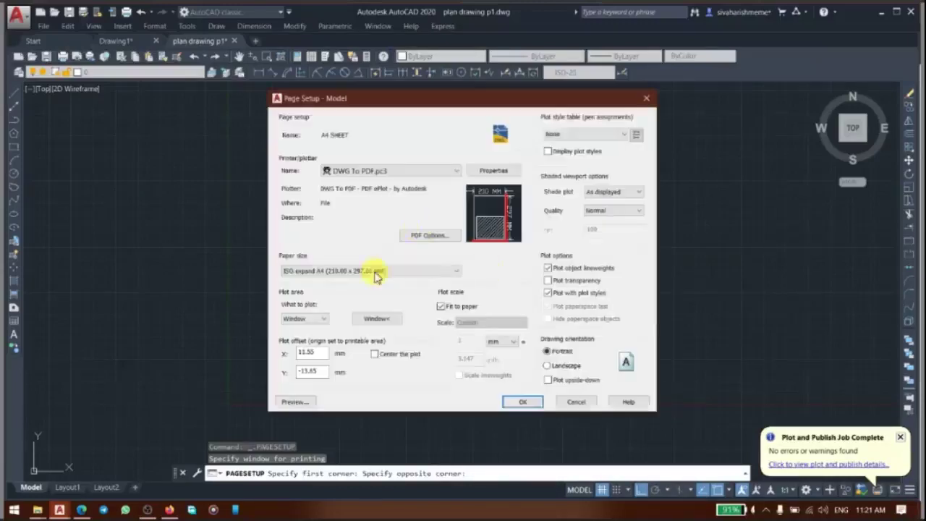
pyautogui.click(547, 366)
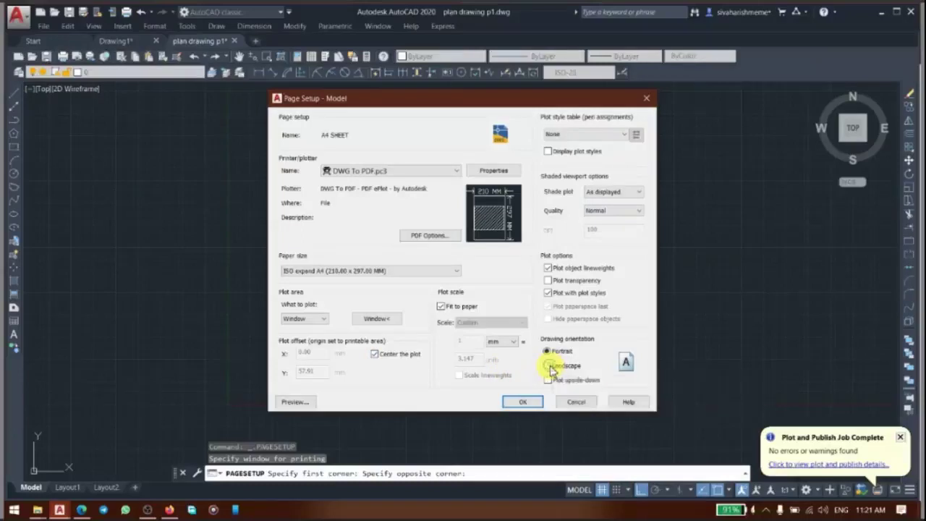
pyautogui.click(296, 402)
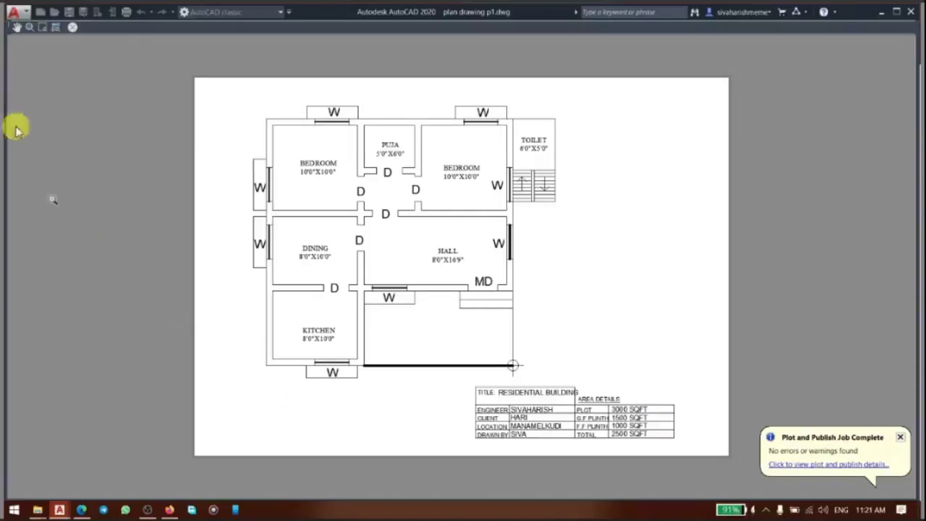
# Save the A4 SHEET page setup, make it current for Model, and close the manager
pyautogui.click(73, 26)
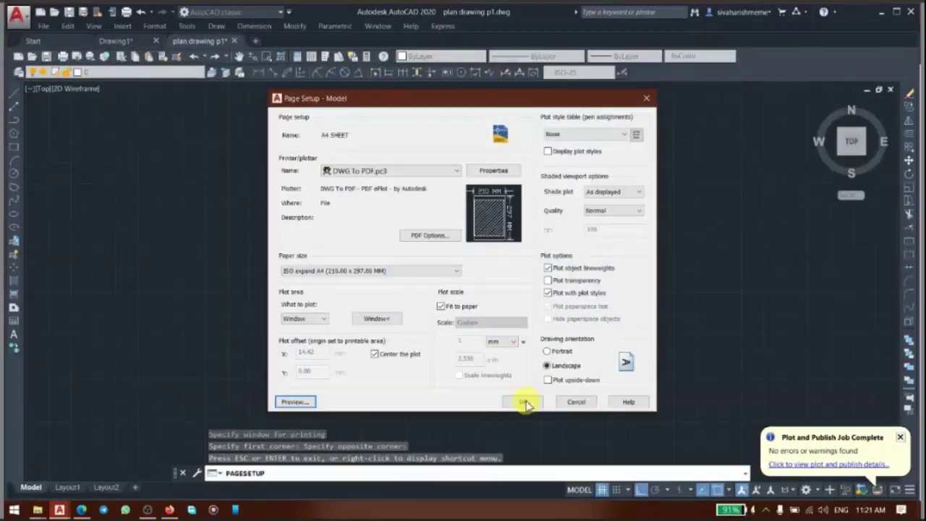
pyautogui.click(523, 403)
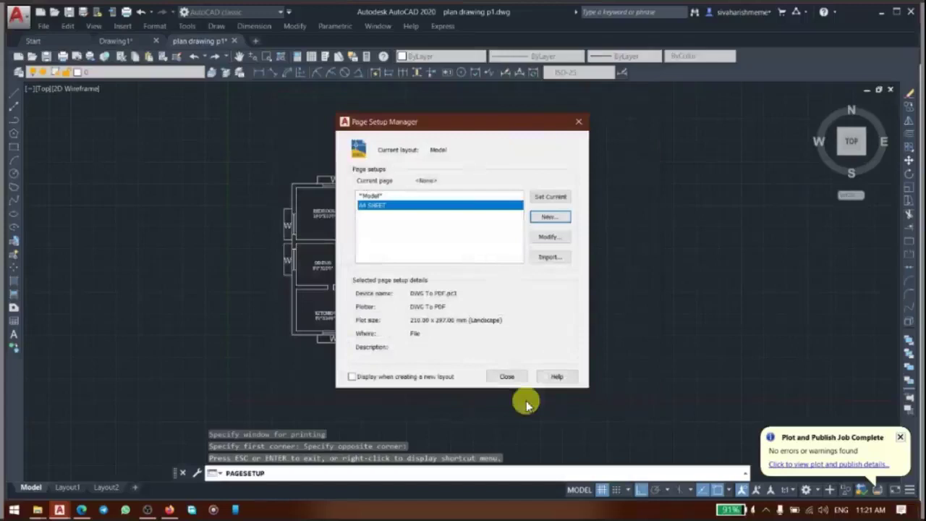
pyautogui.click(551, 196)
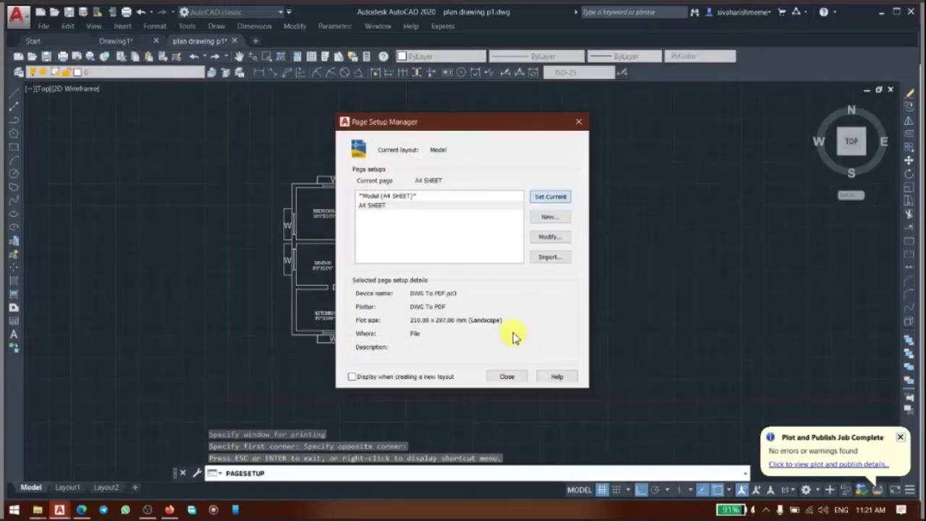
pyautogui.click(505, 376)
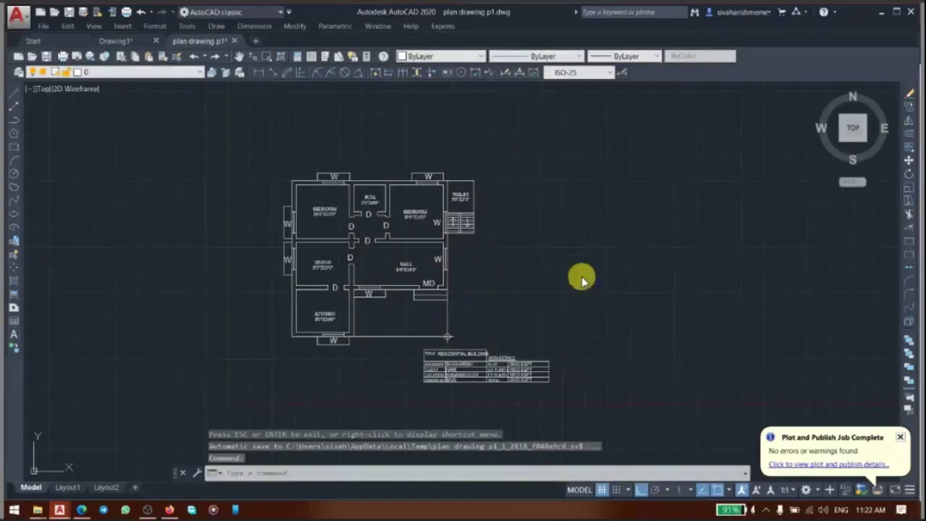
pyautogui.hotkey('ctrl', 'p')
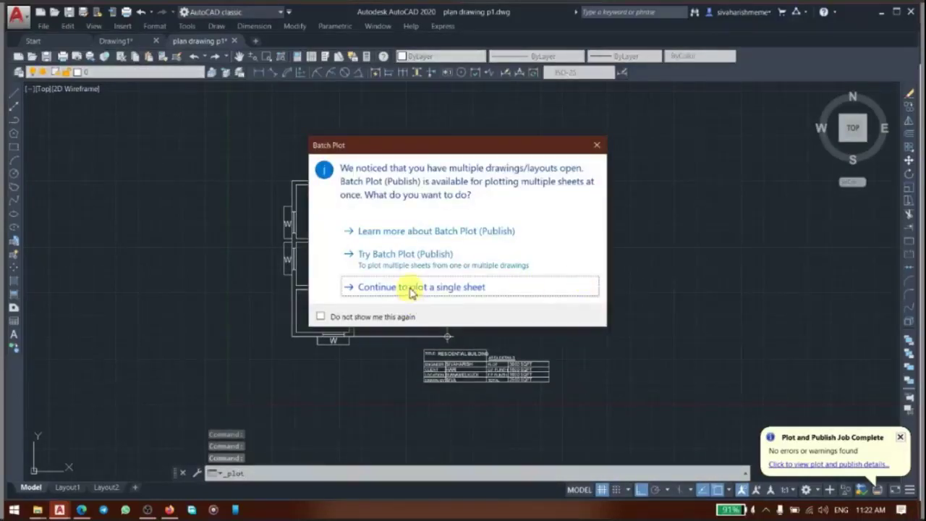
pyautogui.click(410, 288)
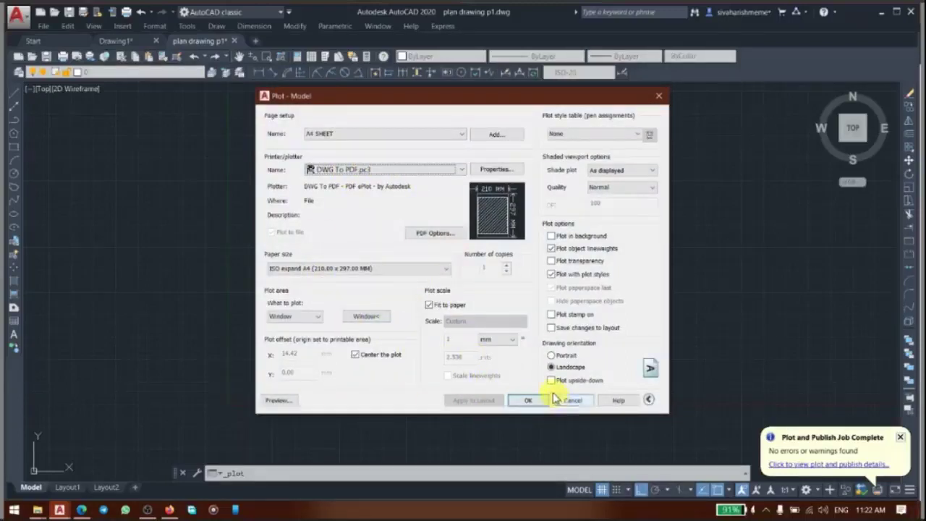
pyautogui.click(365, 135)
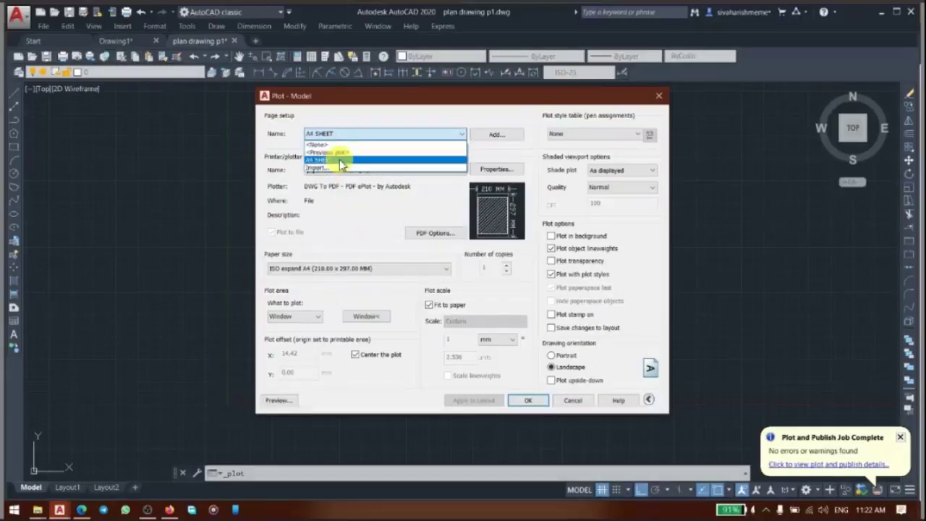
pyautogui.click(446, 117)
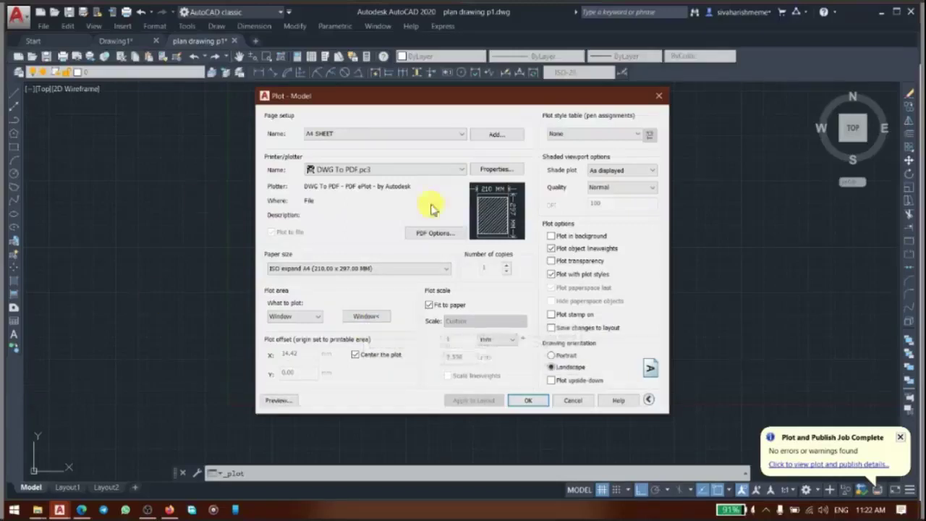
pyautogui.click(365, 316)
pyautogui.click(447, 334)
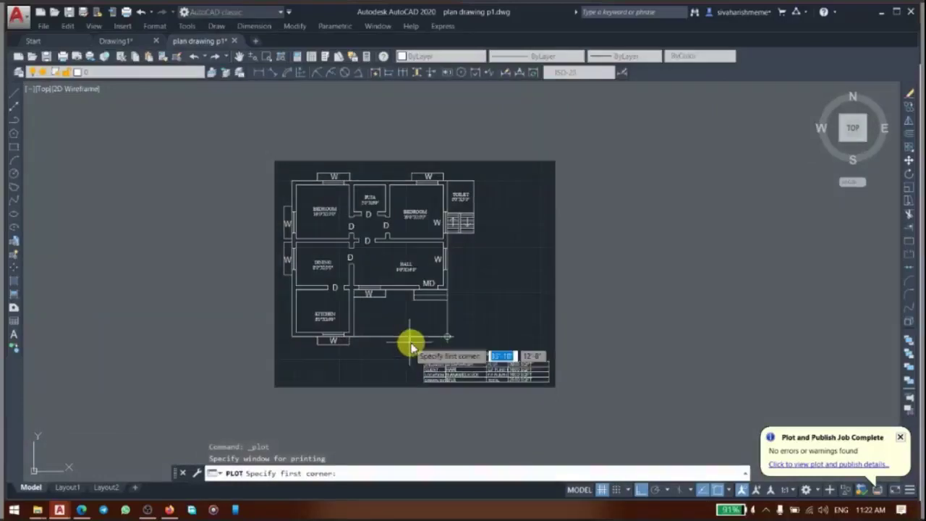
pyautogui.click(558, 392)
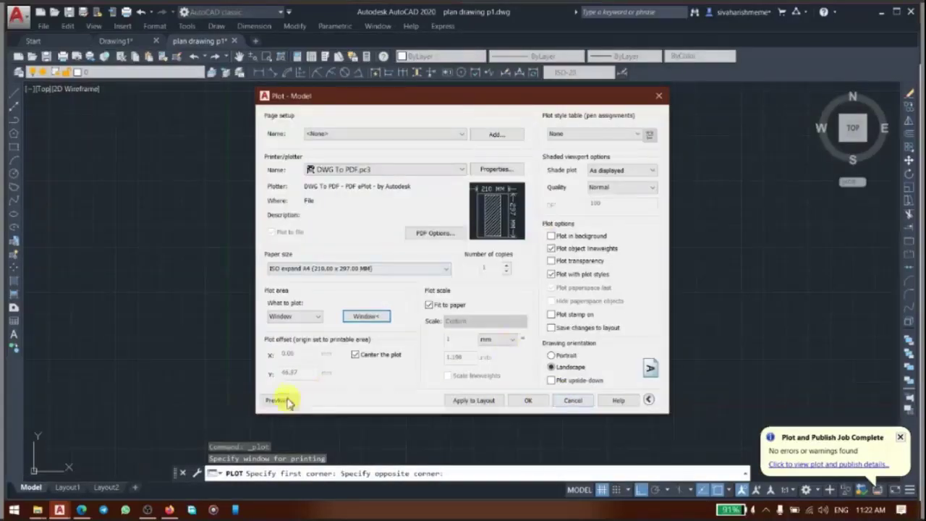
pyautogui.click(285, 400)
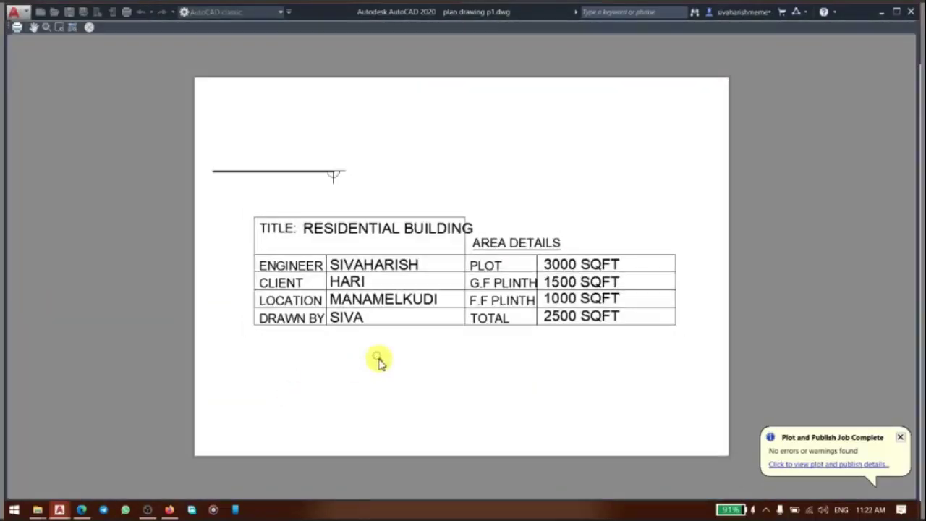
pyautogui.press('Escape')
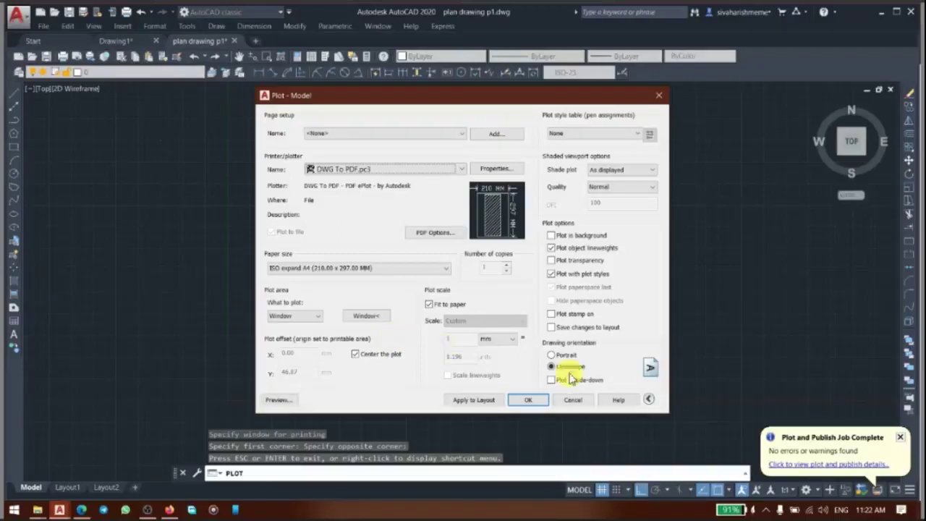
pyautogui.click(569, 400)
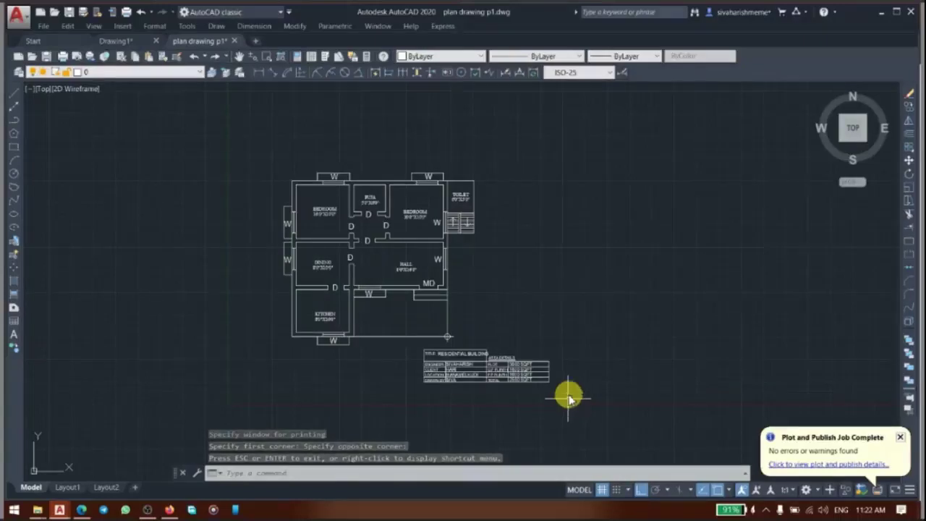
pyautogui.press('Escape')
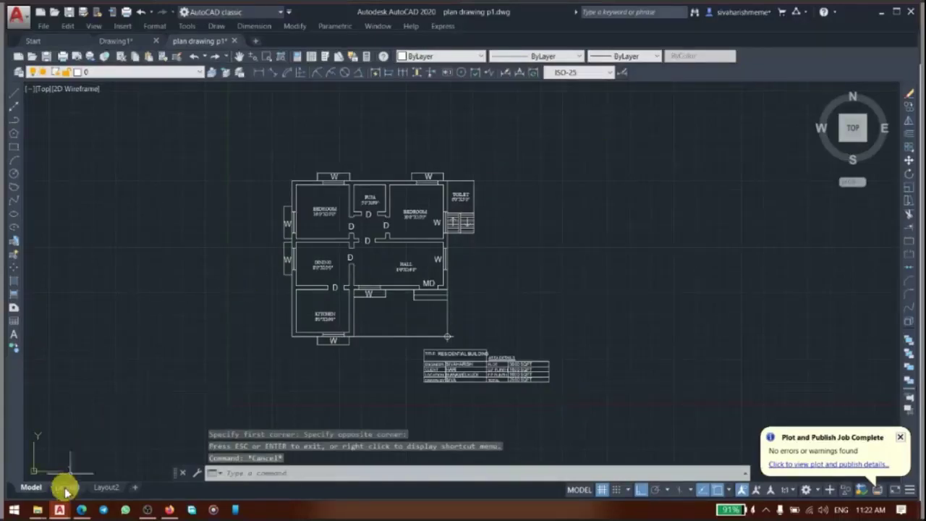
pyautogui.click(67, 488)
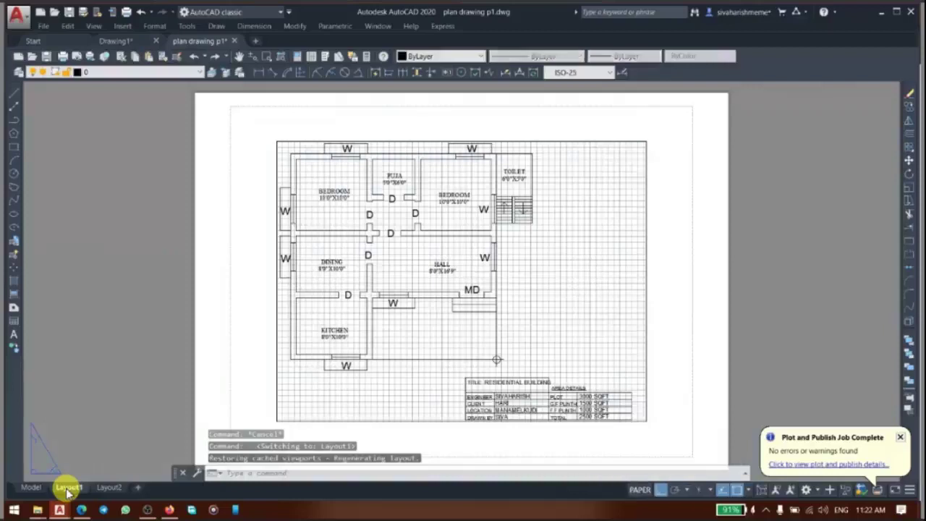
# Leave the Layout1 paper sheet and return to the Model tab
pyautogui.scroll(-1, 225, 396)
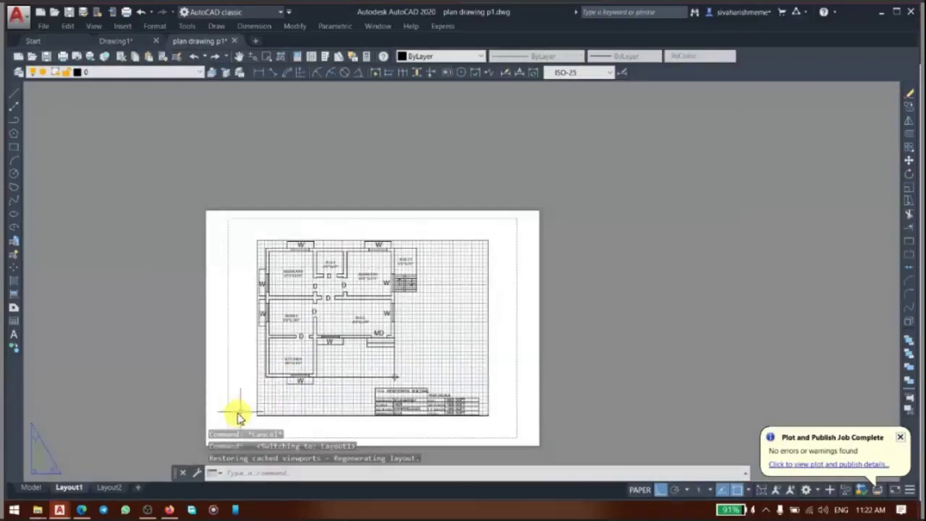
pyautogui.scroll(1, 242, 401)
pyautogui.scroll(-1, 352, 366)
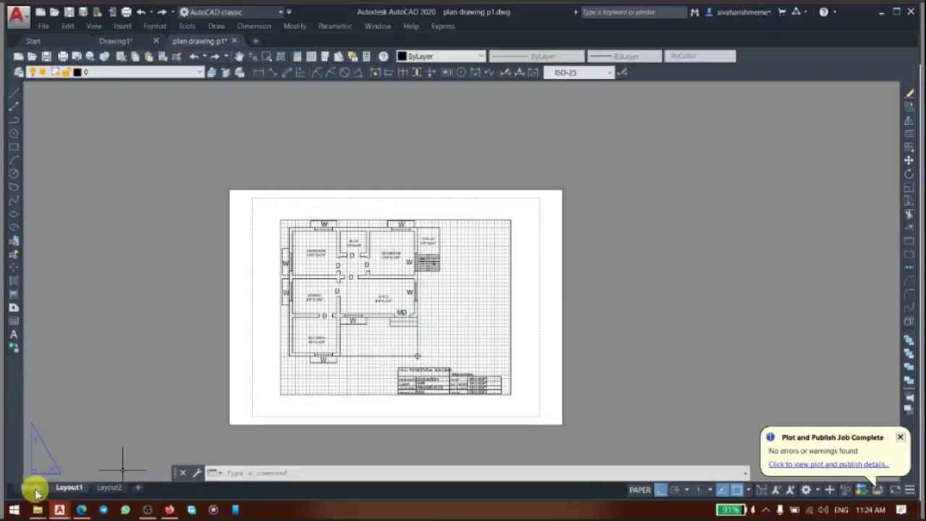
pyautogui.click(40, 490)
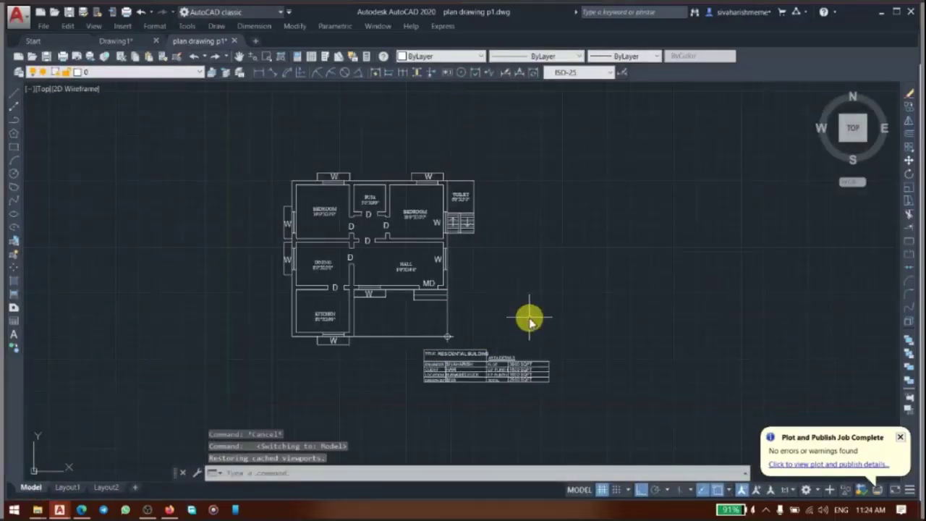
pyautogui.write('ML')
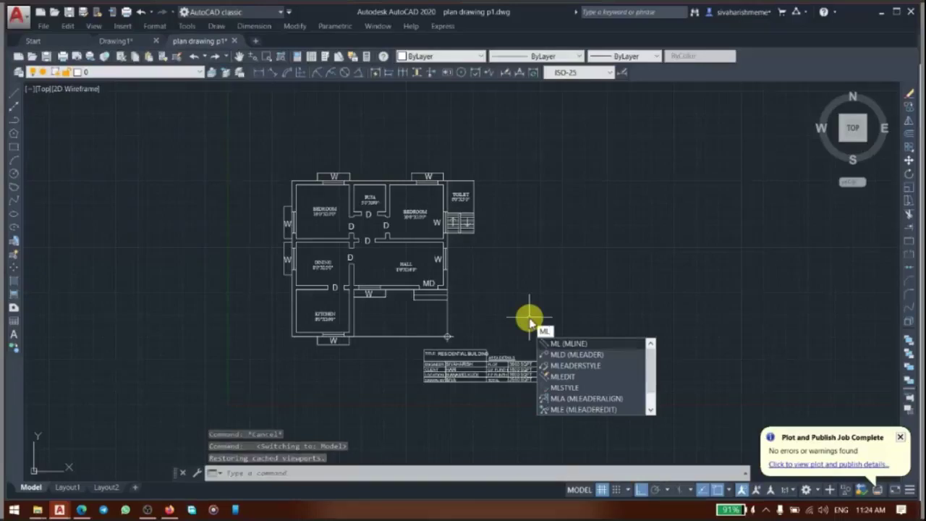
pyautogui.press('Return')
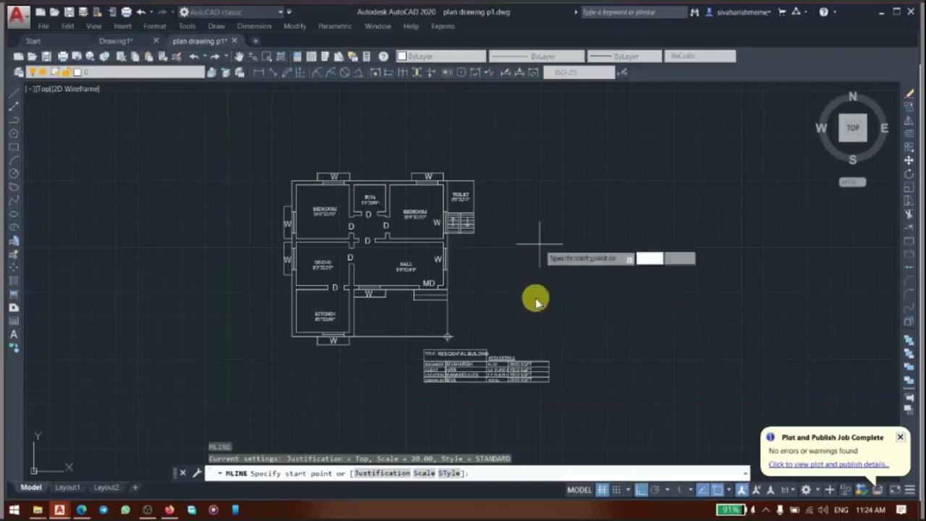
pyautogui.click(522, 282)
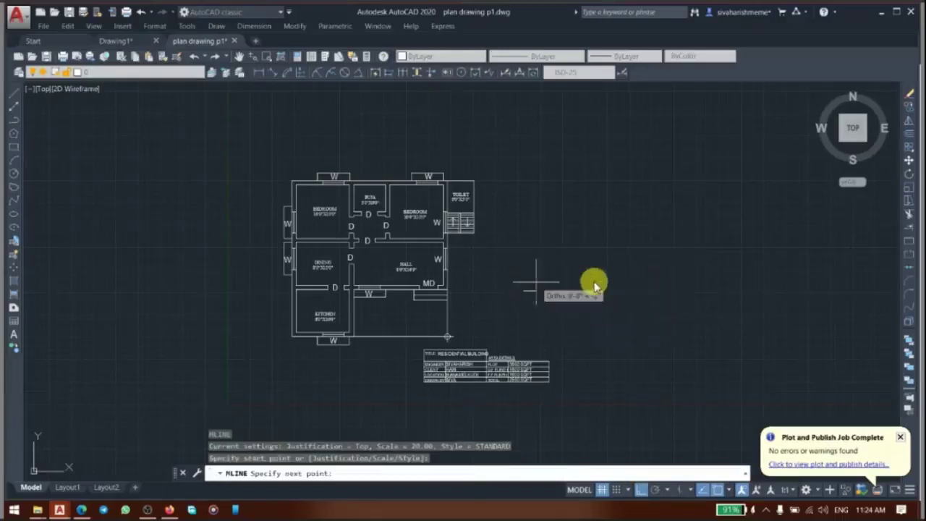
pyautogui.click(600, 239)
pyautogui.click(601, 205)
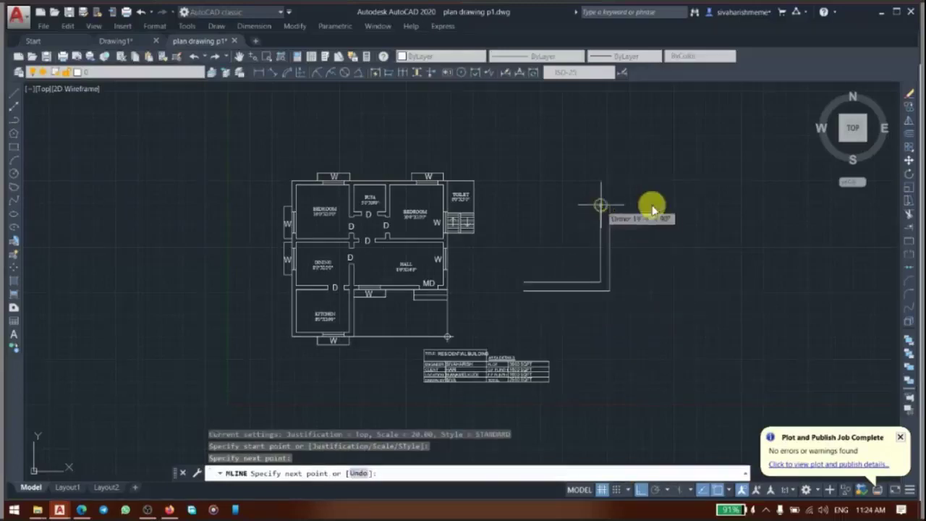
pyautogui.click(702, 205)
pyautogui.click(705, 281)
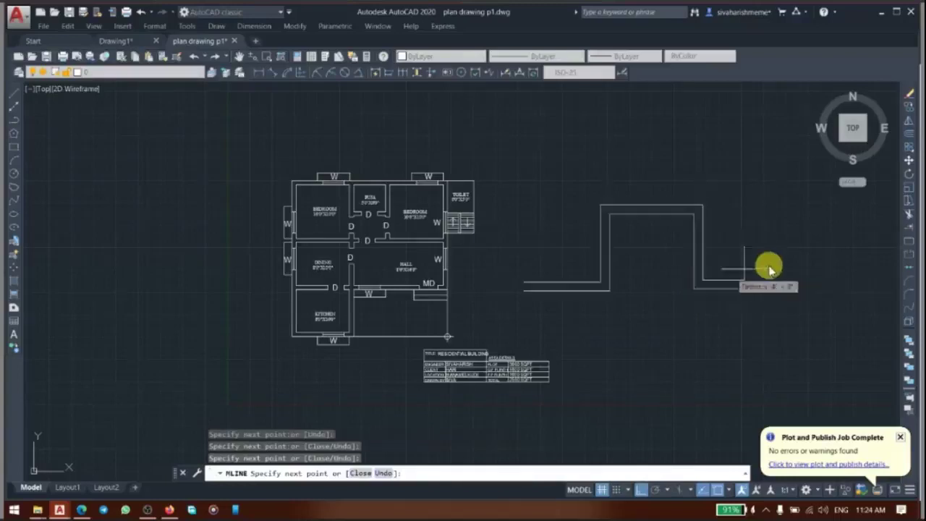
pyautogui.click(765, 264)
pyautogui.press('Return')
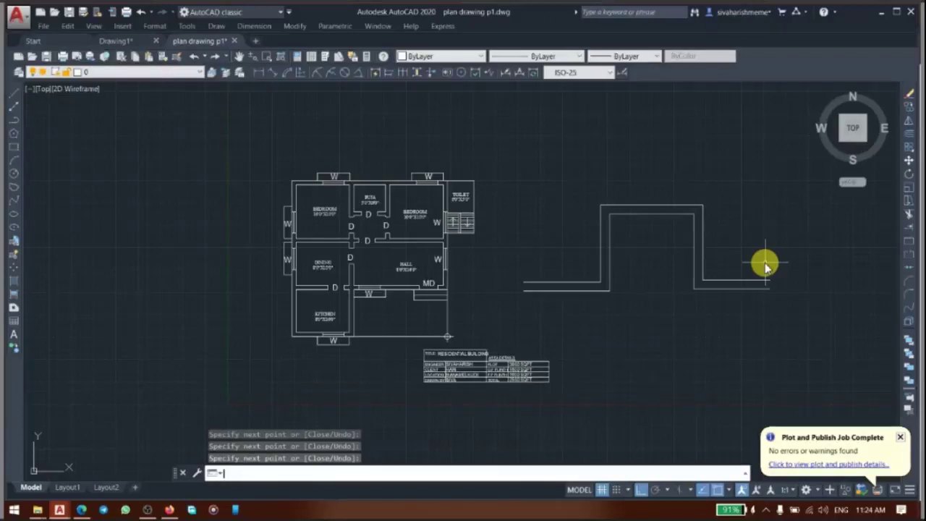
pyautogui.press('Return')
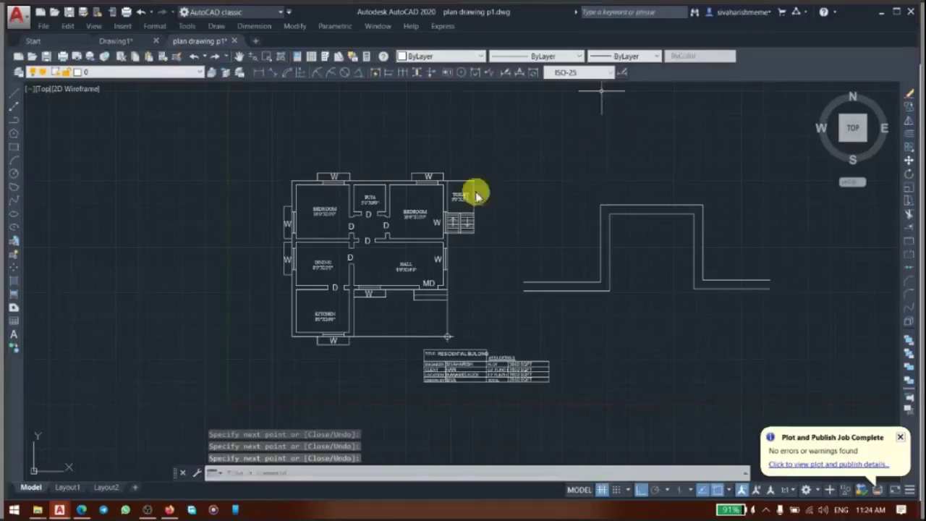
pyautogui.scroll(-1, 130, 226)
pyautogui.click(490, 285)
pyautogui.click(439, 224)
pyautogui.press('Delete')
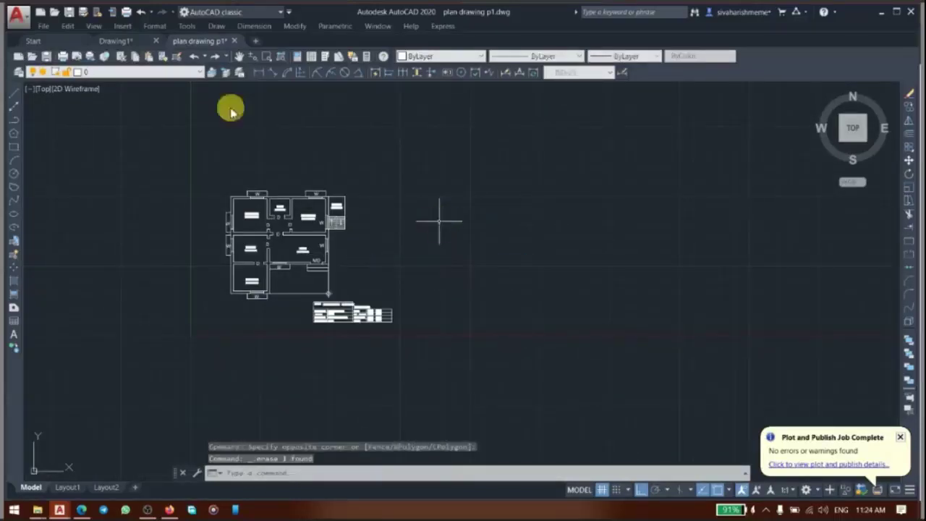
# Start a new multiline style named WALL from Format > Multiline Style
pyautogui.click(154, 26)
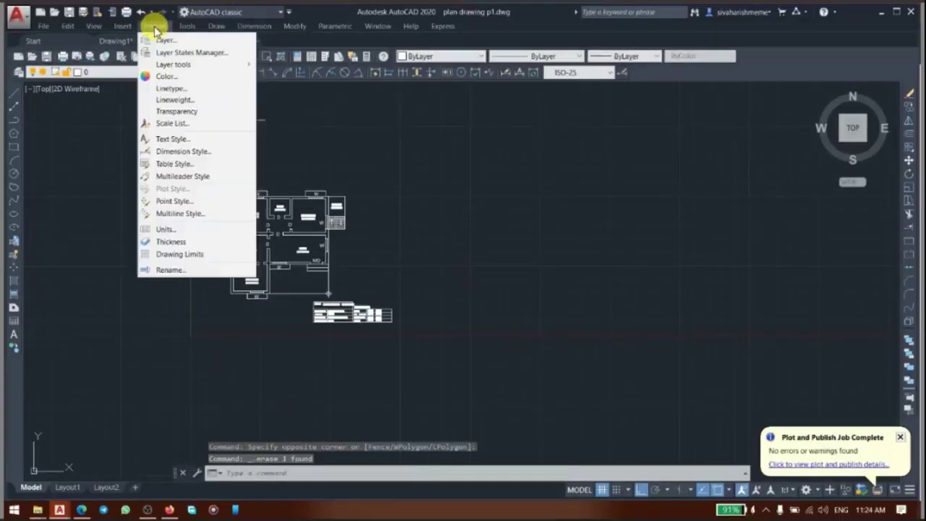
pyautogui.click(180, 215)
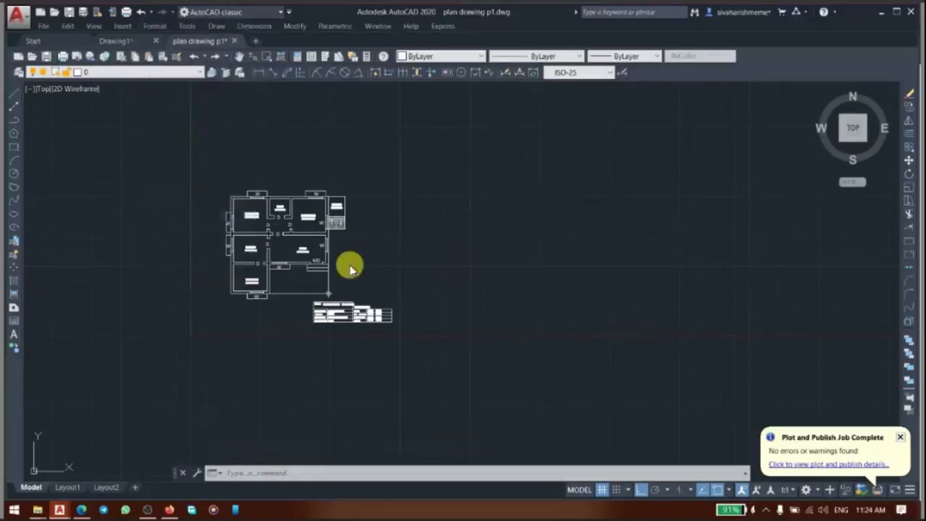
pyautogui.moveTo(410, 141); pyautogui.dragTo(416, 144)
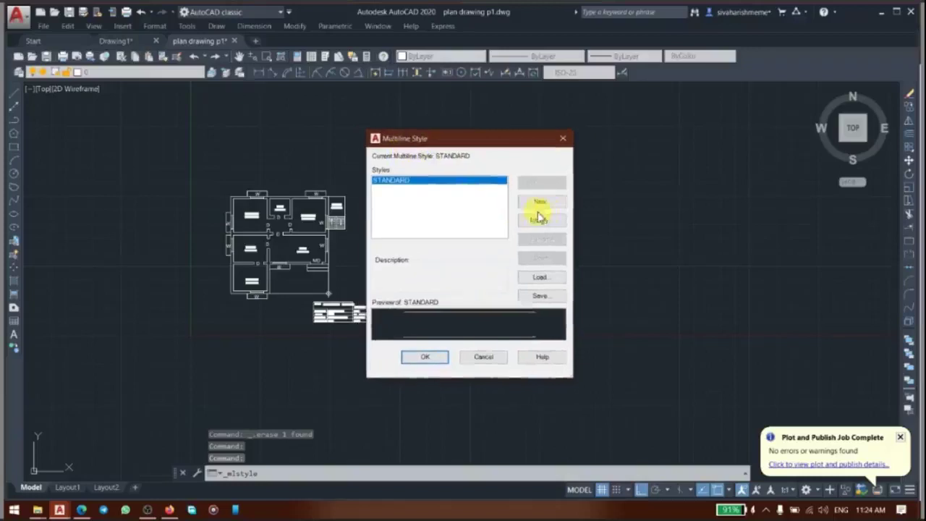
pyautogui.click(539, 205)
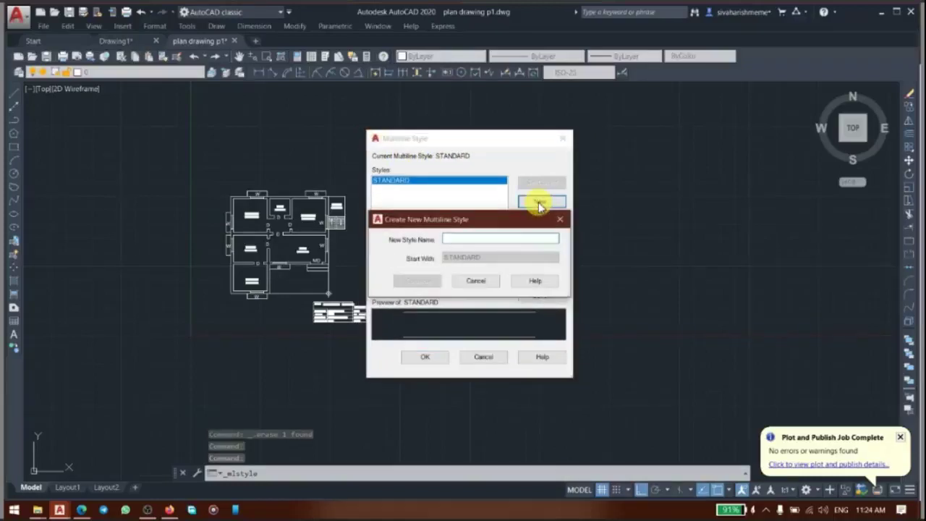
pyautogui.write('WALL')
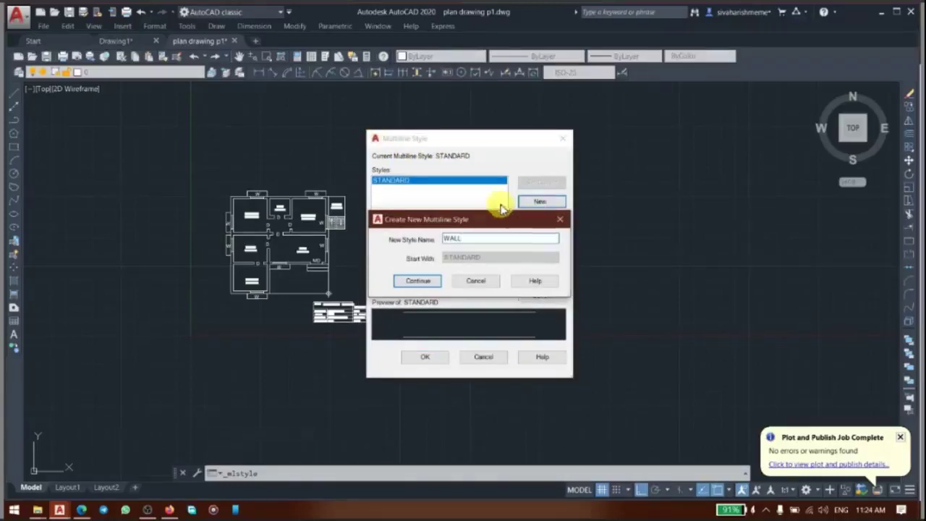
pyautogui.click(416, 282)
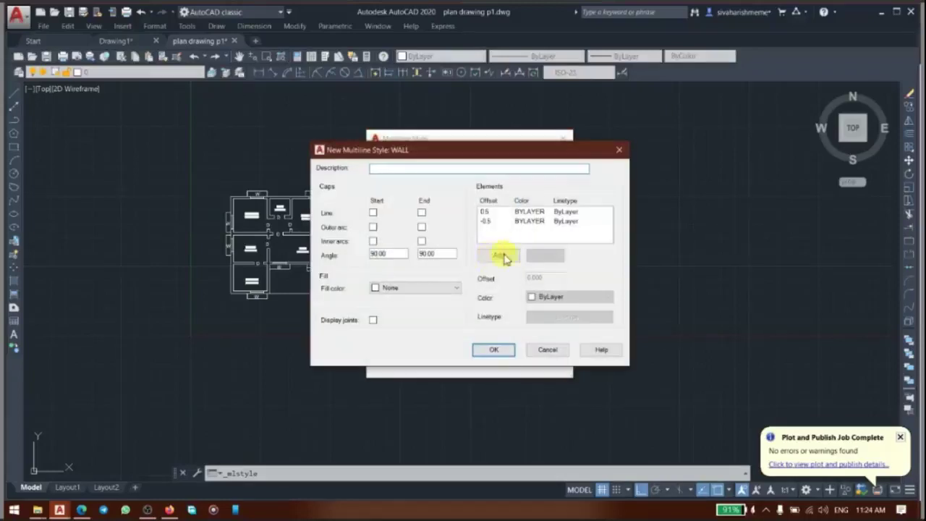
# Change the WALL element offsets from 0.5 and -0.5 to 0.375 and -0.375
pyautogui.click(486, 211)
pyautogui.click(487, 221)
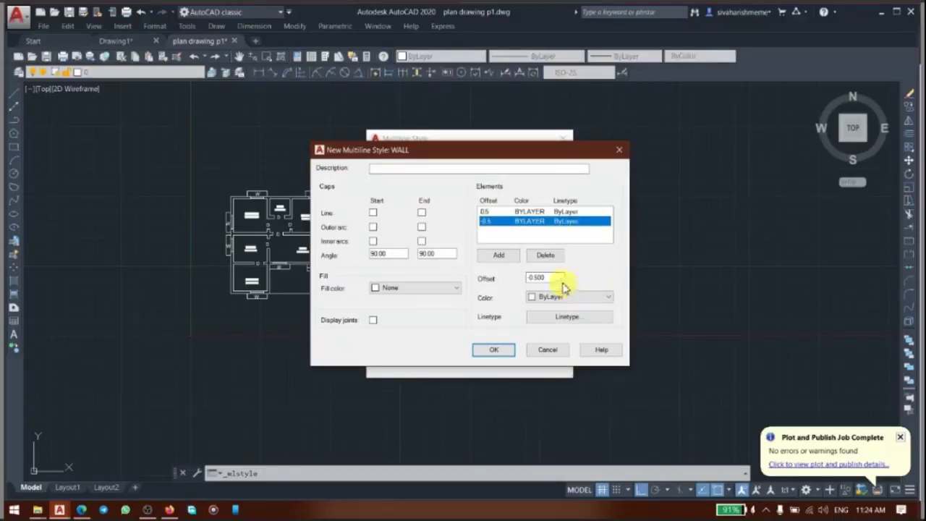
pyautogui.click(485, 212)
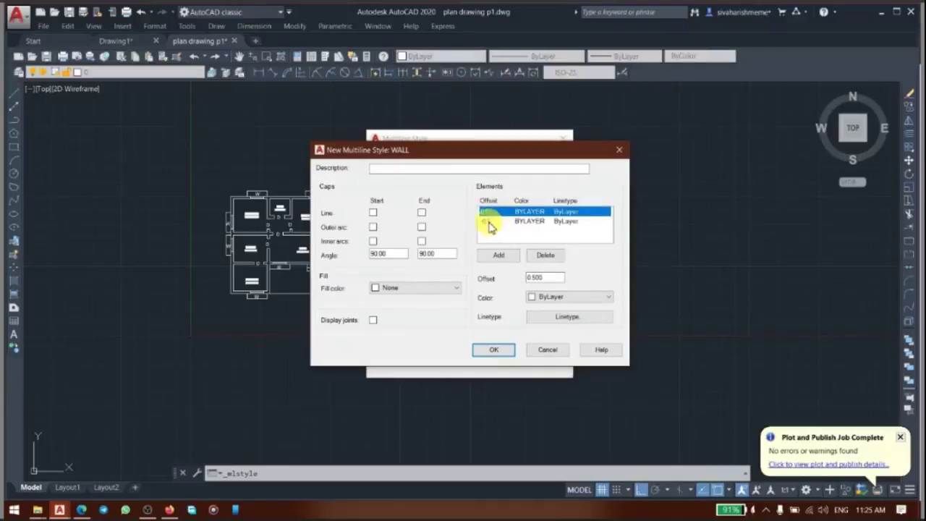
pyautogui.click(489, 223)
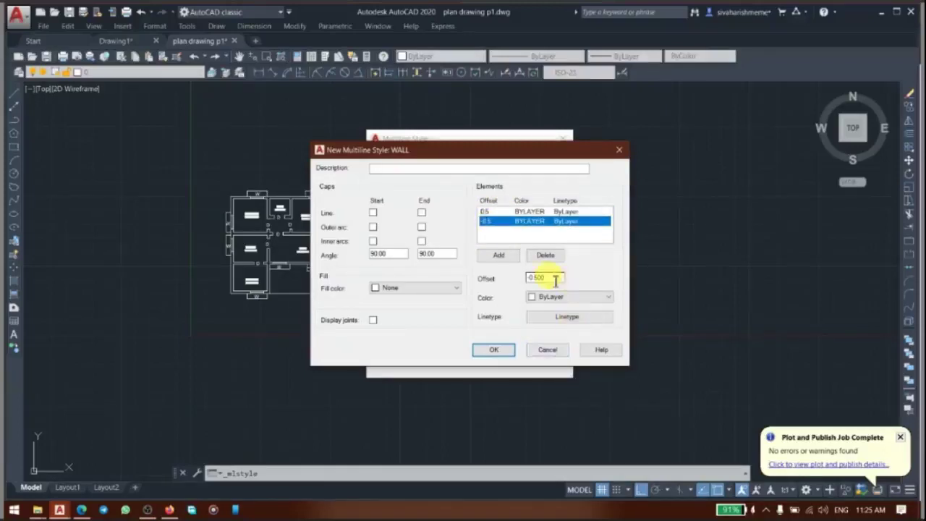
pyautogui.click(487, 209)
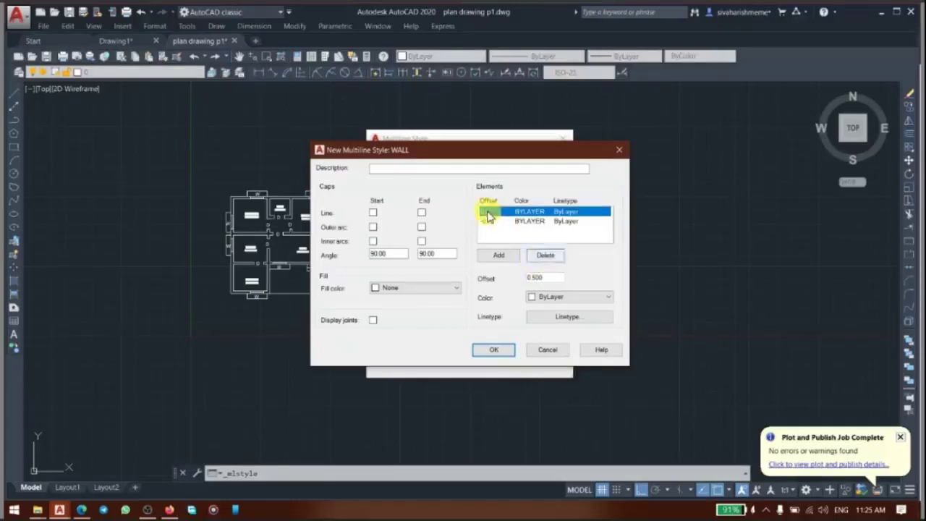
pyautogui.click(490, 222)
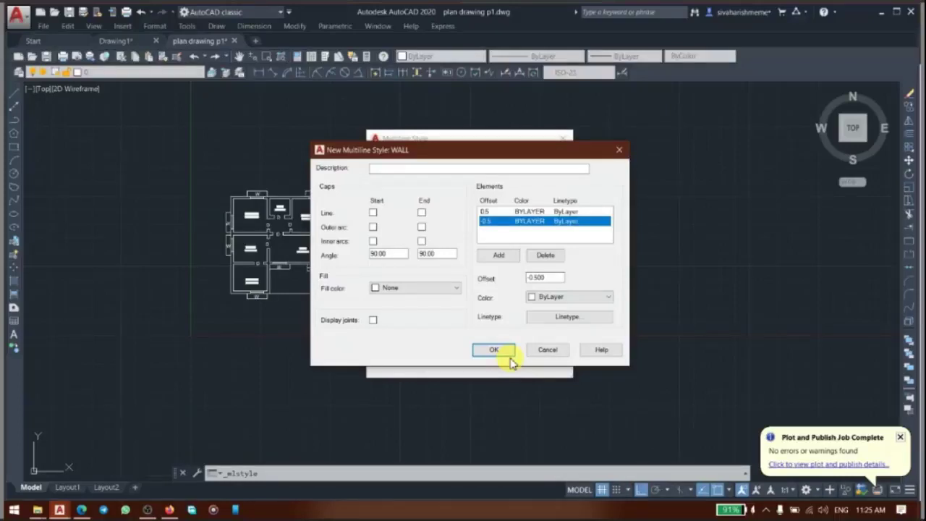
pyautogui.click(486, 211)
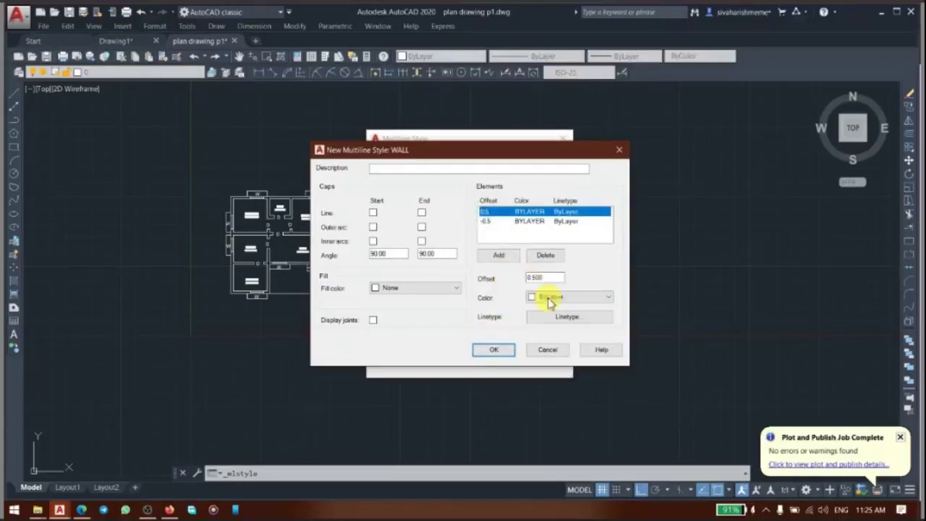
pyautogui.doubleClick(543, 277)
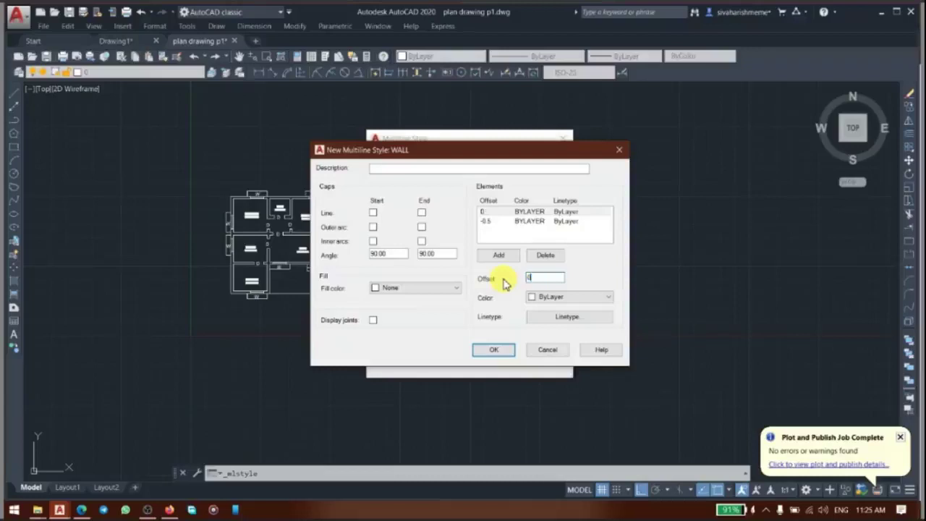
pyautogui.click(497, 222)
pyautogui.moveTo(552, 279); pyautogui.dragTo(507, 280)
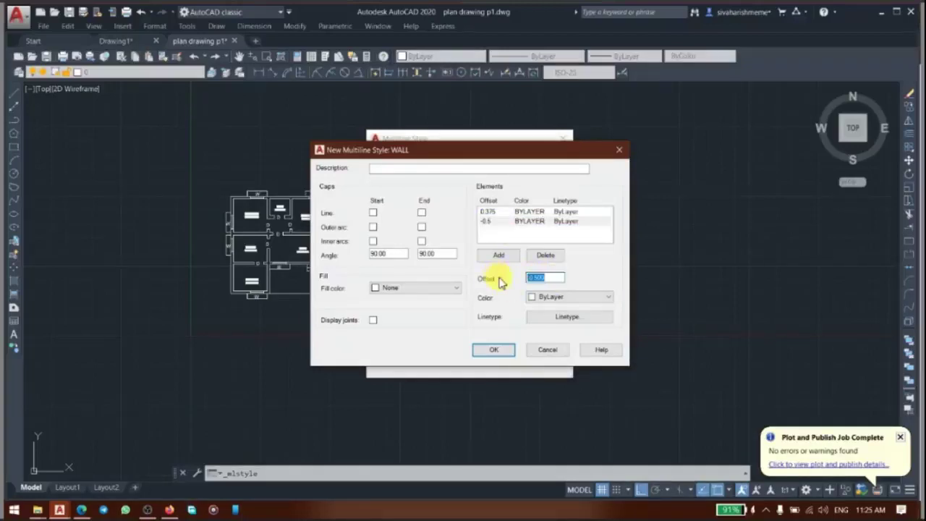
pyautogui.write('-0.37')
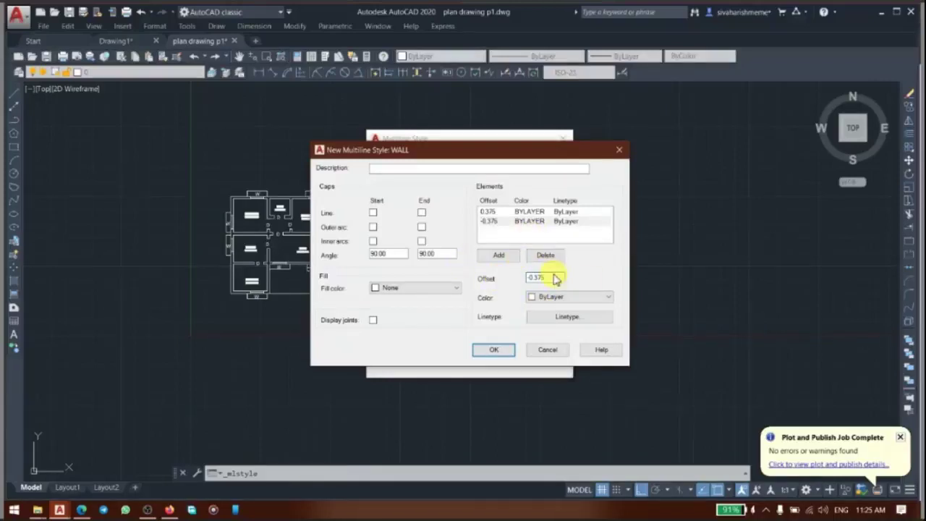
# Make both WALL line elements (0.375 and -0.375) yellow
pyautogui.click(573, 298)
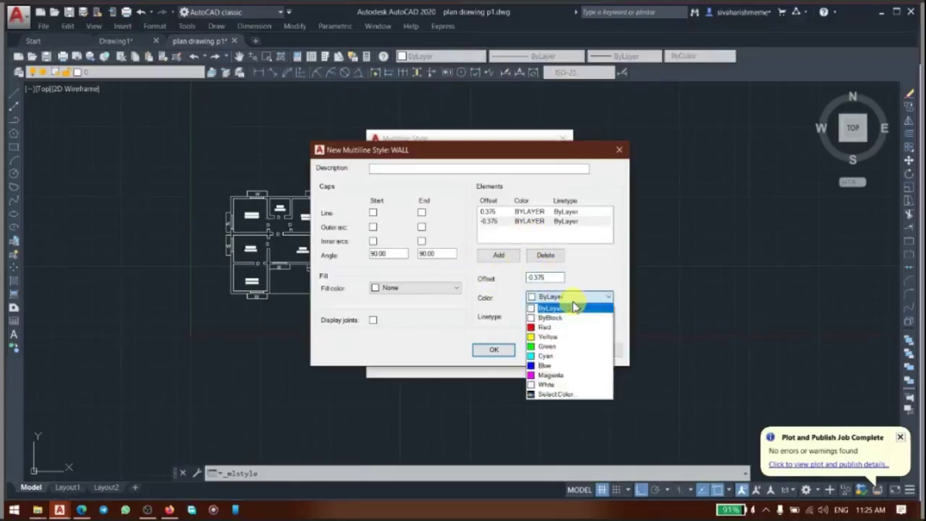
pyautogui.click(547, 343)
pyautogui.click(515, 211)
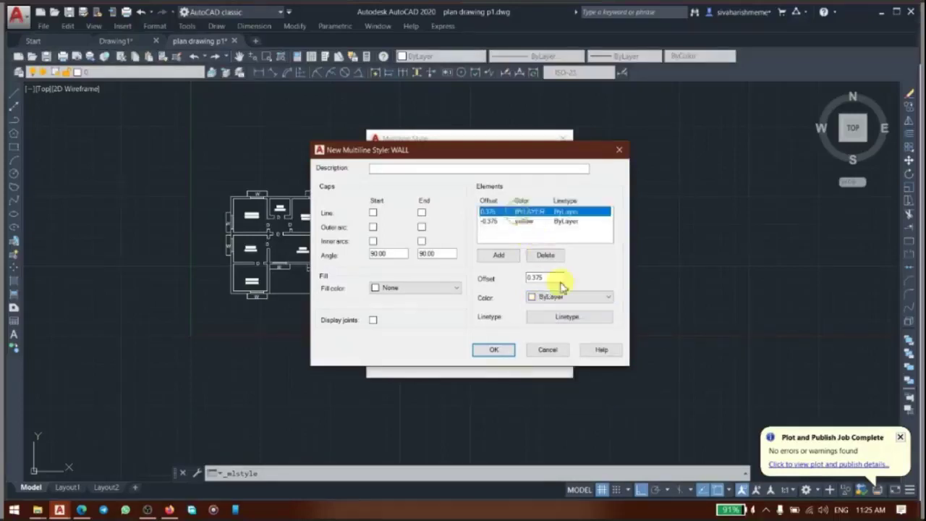
pyautogui.click(568, 298)
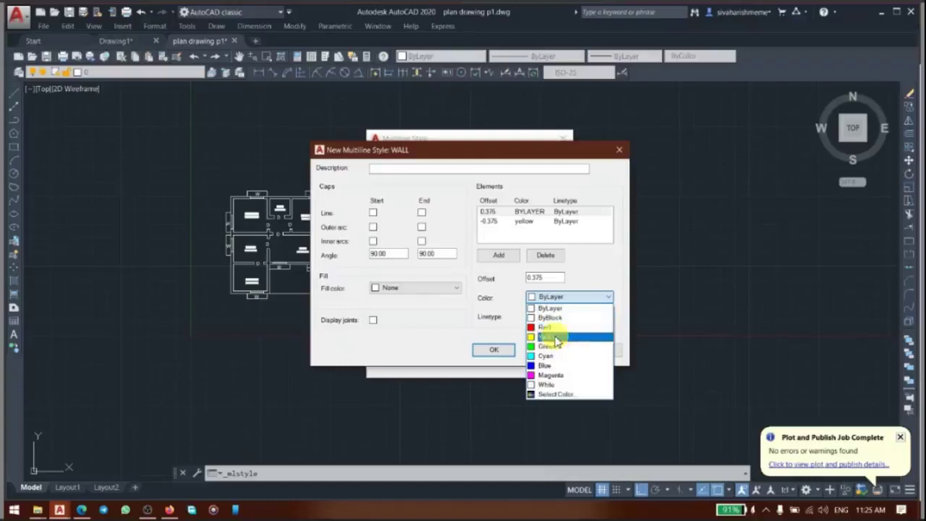
pyautogui.click(555, 340)
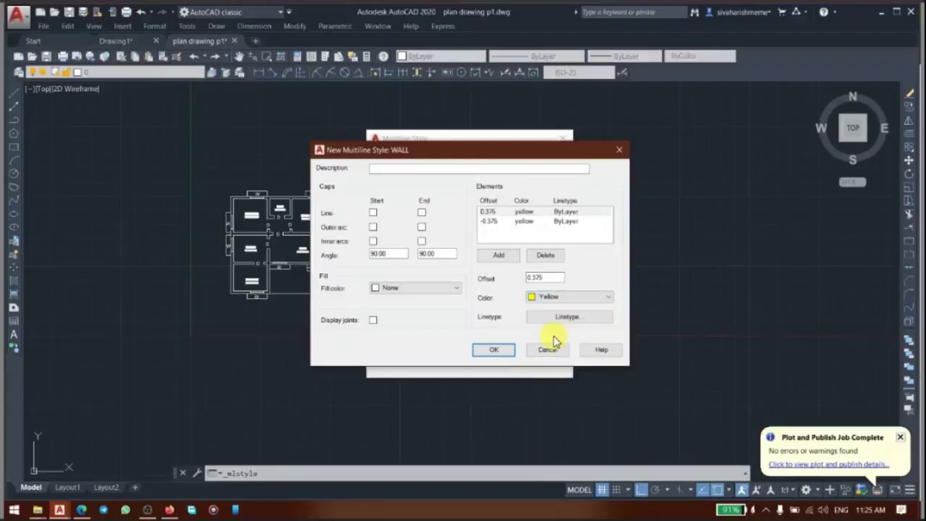
# Give the WALL style a white fill, confirm it, and set it current
pyautogui.click(445, 288)
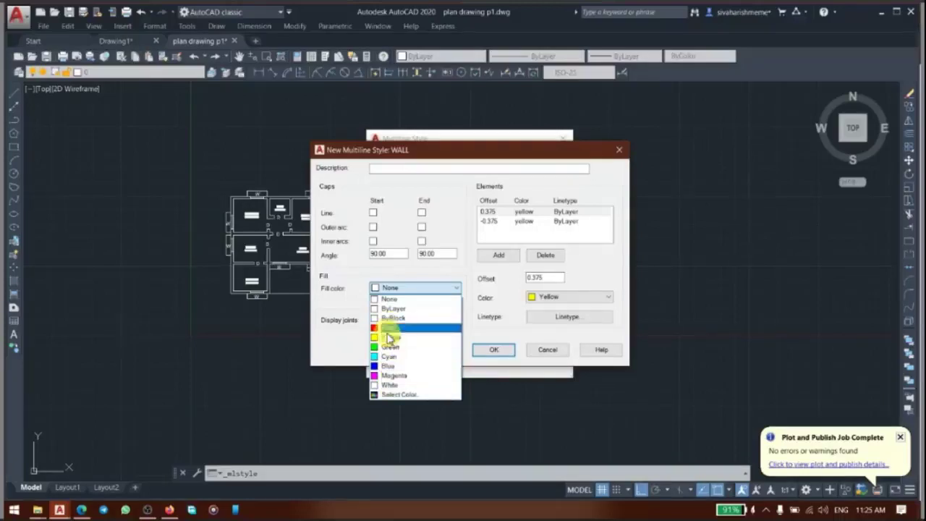
pyautogui.click(388, 385)
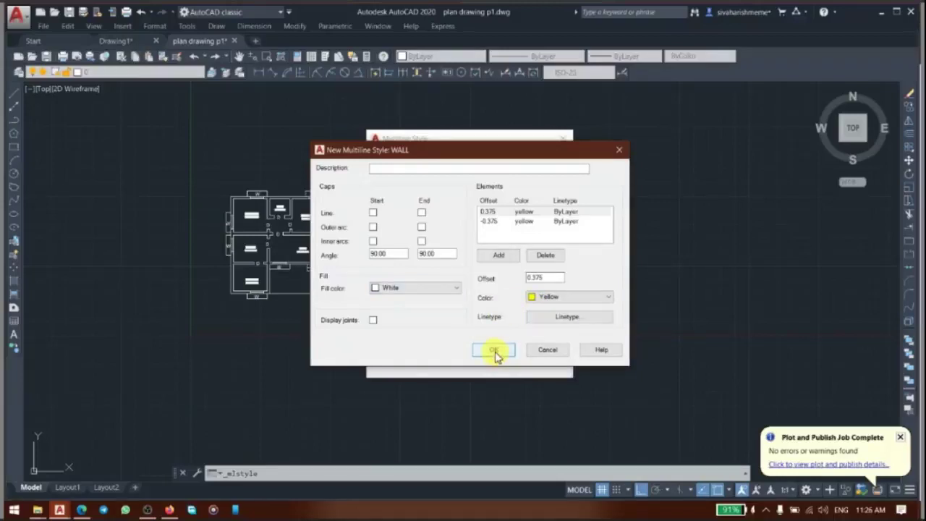
pyautogui.click(496, 353)
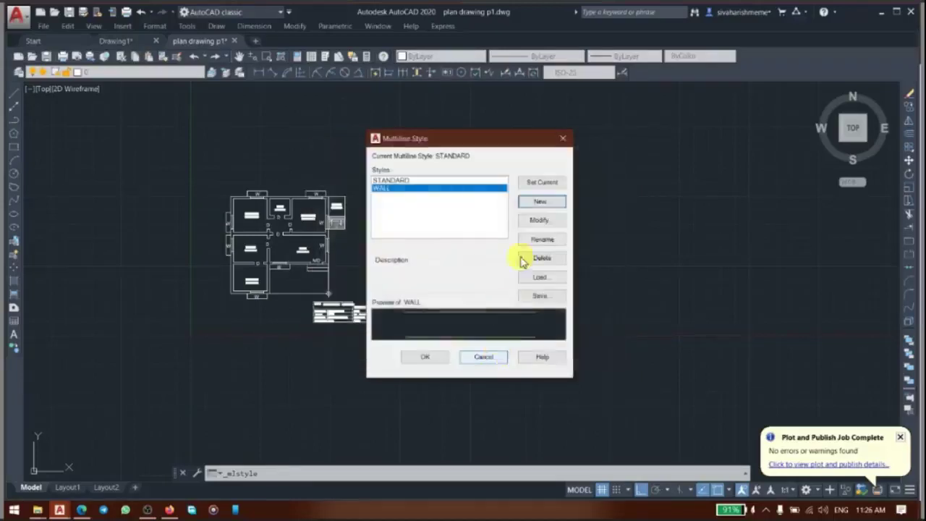
pyautogui.click(541, 184)
# Draw a stepped multiline wall in the WALL style through six picked points
pyautogui.click(425, 355)
pyautogui.write('ML')
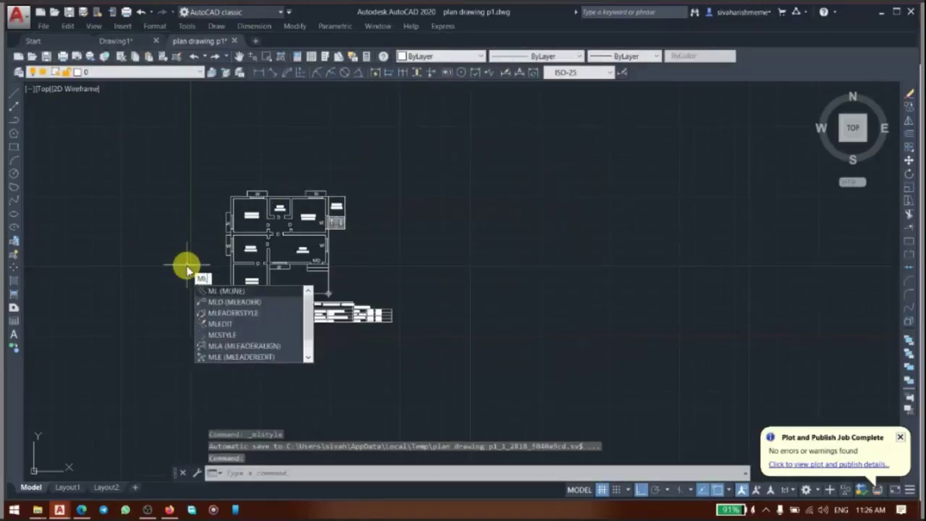
pyautogui.press('Return')
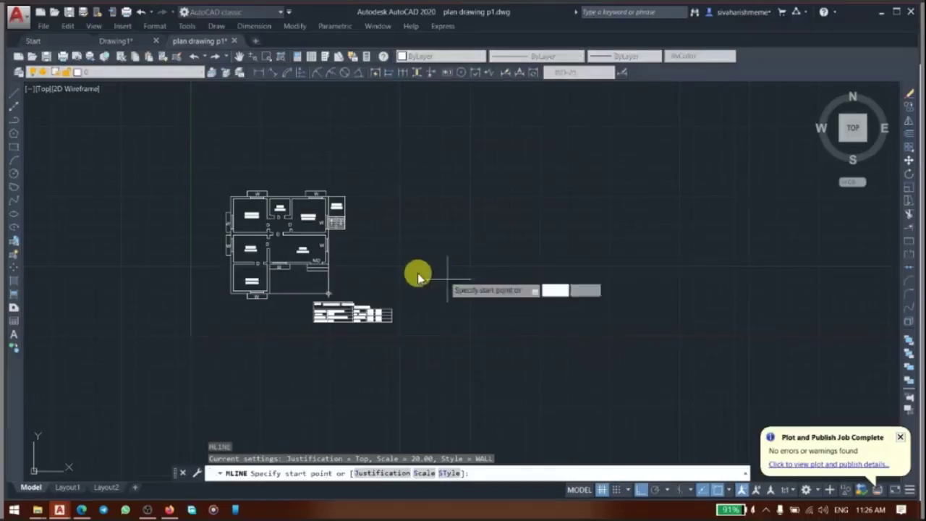
pyautogui.click(421, 272)
pyautogui.click(510, 273)
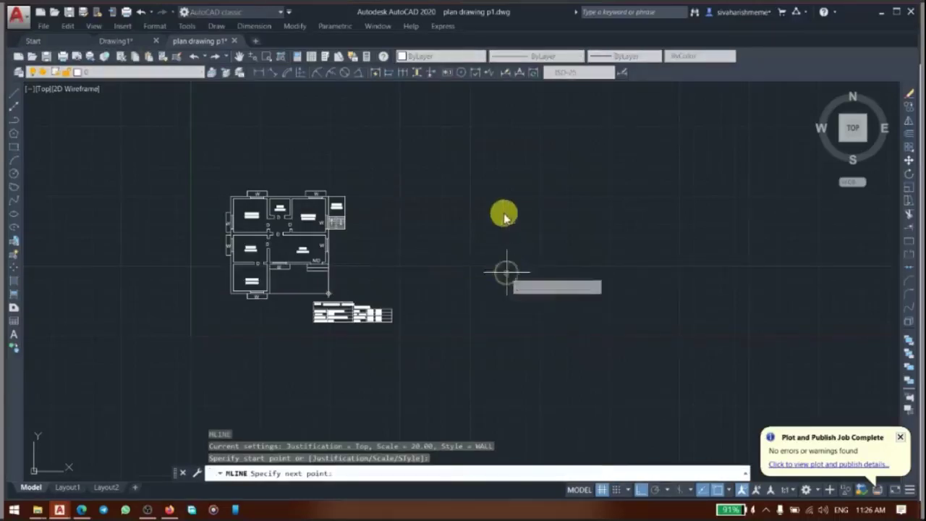
pyautogui.click(506, 206)
pyautogui.click(449, 203)
pyautogui.click(447, 187)
pyautogui.click(446, 179)
pyautogui.press('Return')
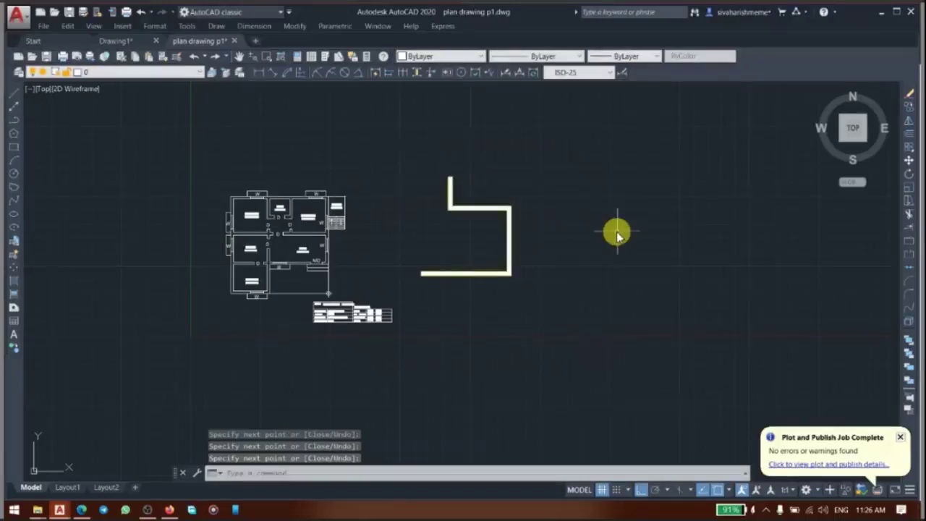
# Zoom in and begin another multiline at the square wall's starting point
pyautogui.scroll(2, 611, 232)
pyautogui.scroll(2, 605, 220)
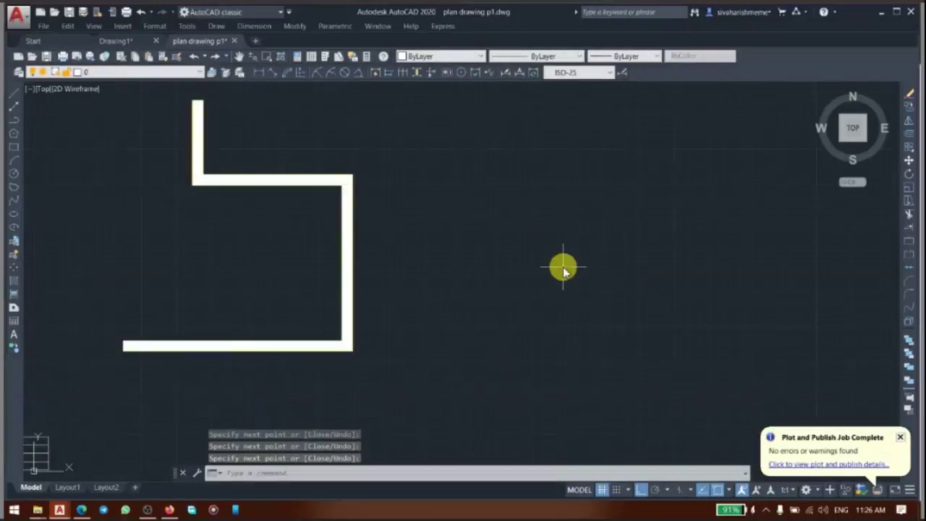
pyautogui.press('Return')
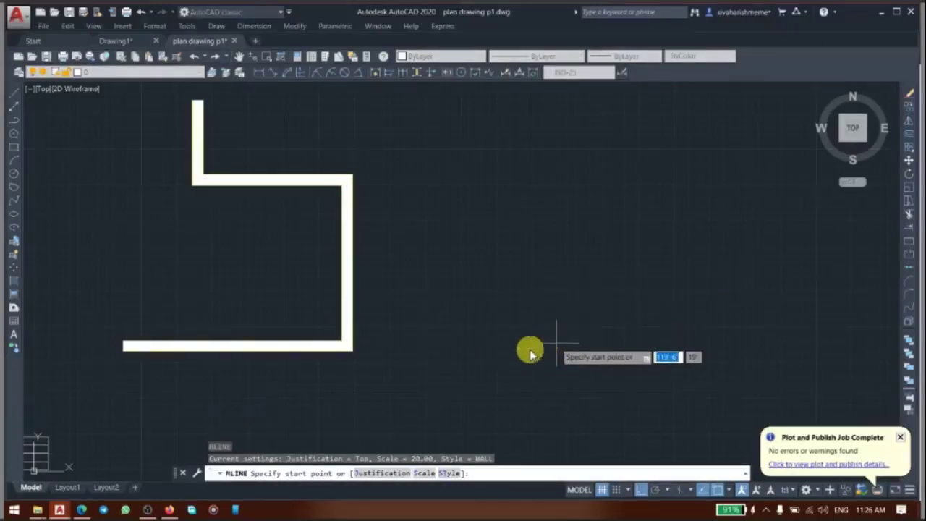
pyautogui.click(639, 338)
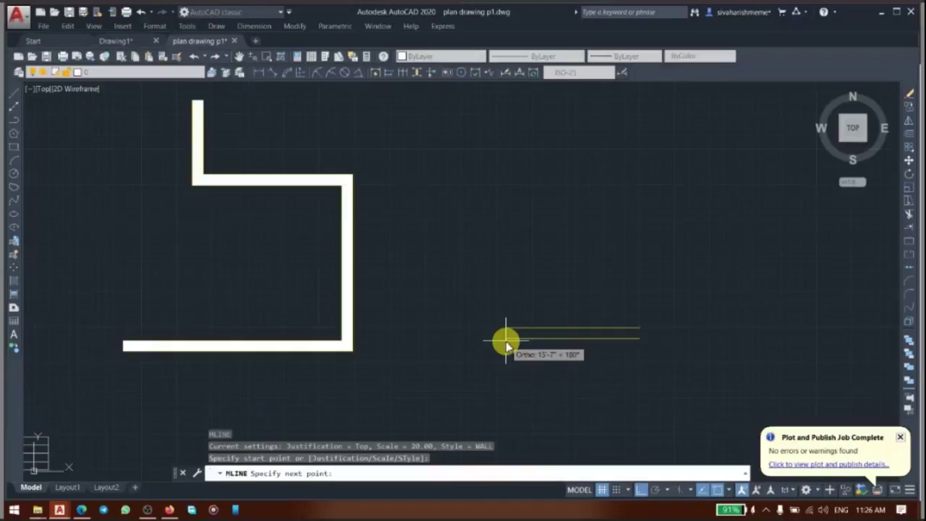
# Draw three 10-foot sides with the WALL multiline and close it into a square
pyautogui.write('10')
pyautogui.press('Return')
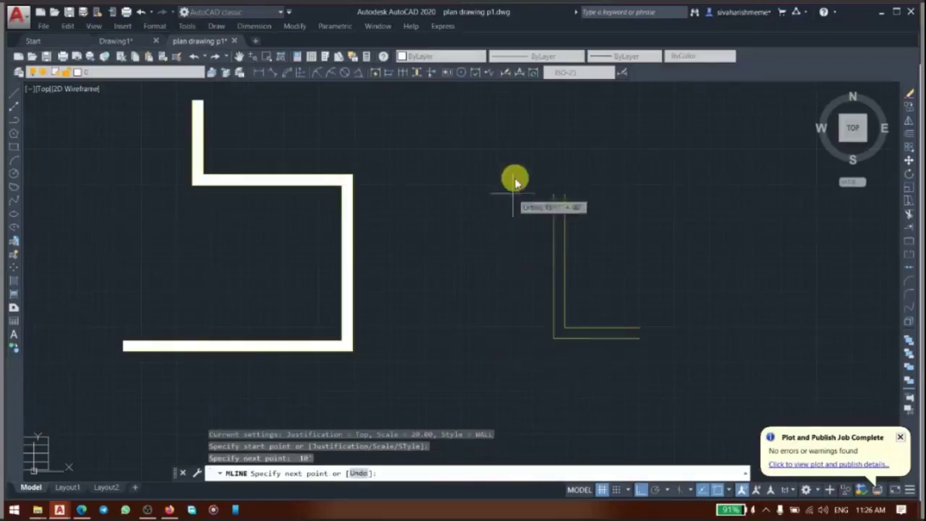
pyautogui.write('10')
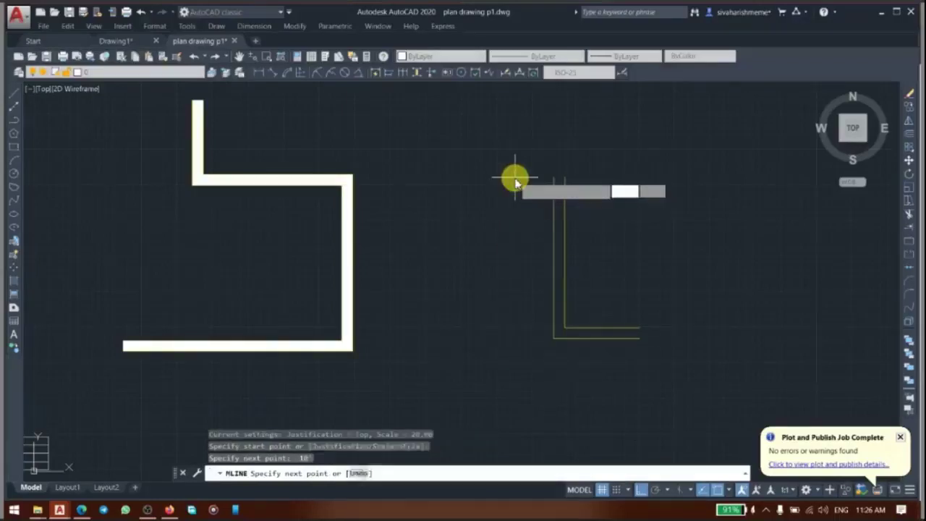
pyautogui.press('Return')
pyautogui.write('10')
pyautogui.press('Return')
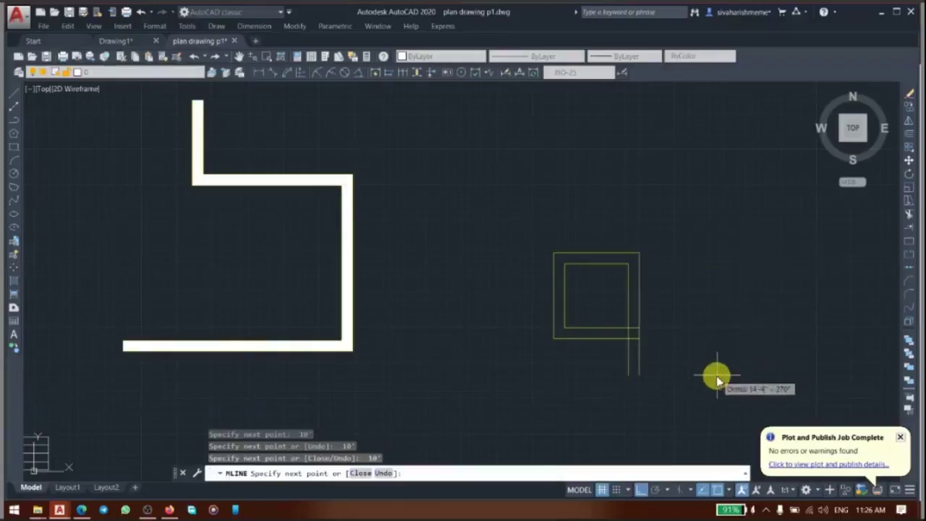
pyautogui.press('Return')
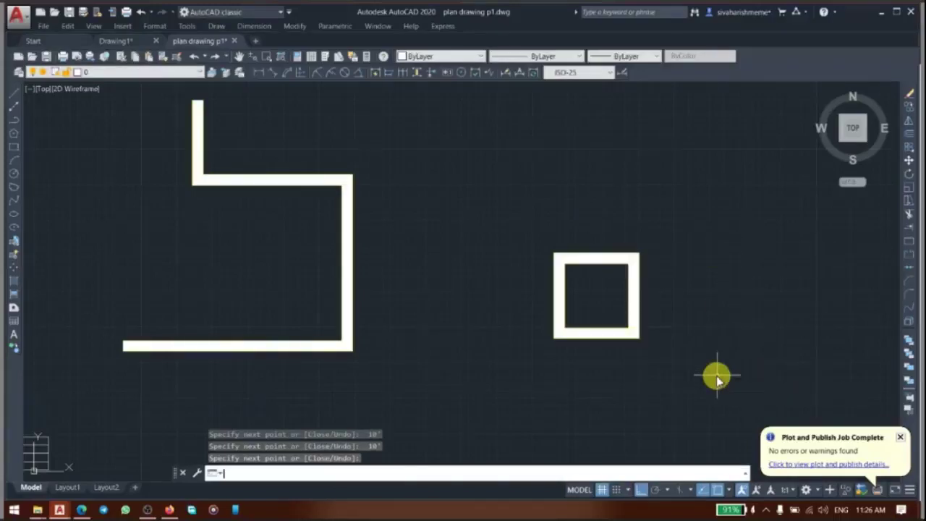
pyautogui.scroll(-3, 427, 311)
pyautogui.scroll(3, 678, 310)
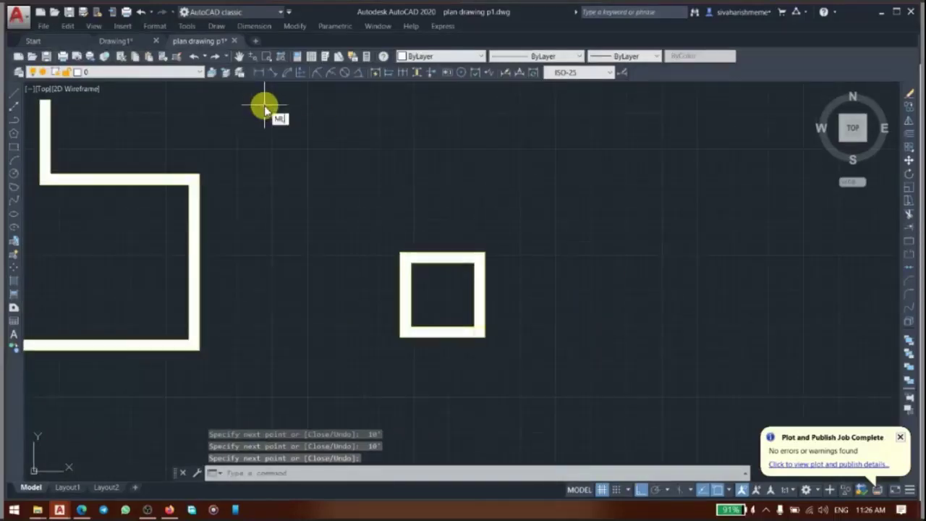
# Draw a second square of four 10' WALL multiline sides to the right, leaving its corner open
pyautogui.press('Return')
pyautogui.click(570, 341)
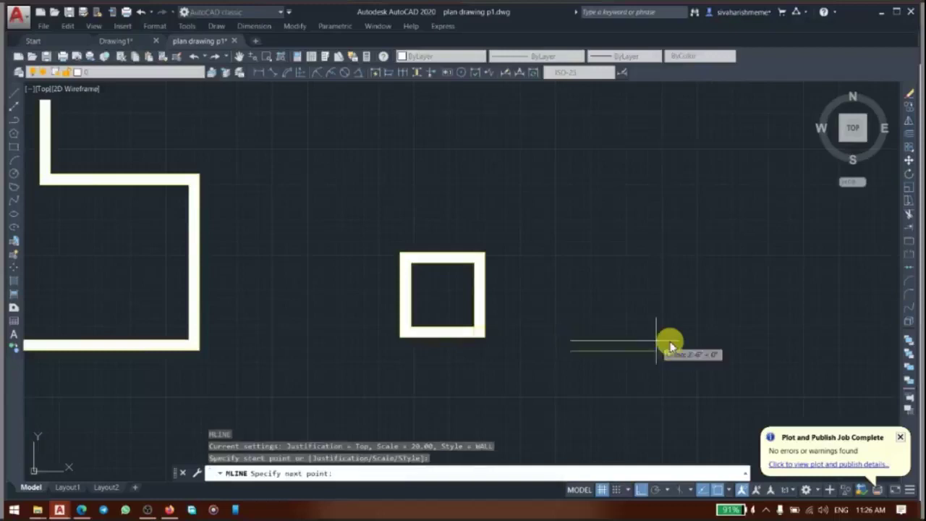
pyautogui.write("10'")
pyautogui.press('Return')
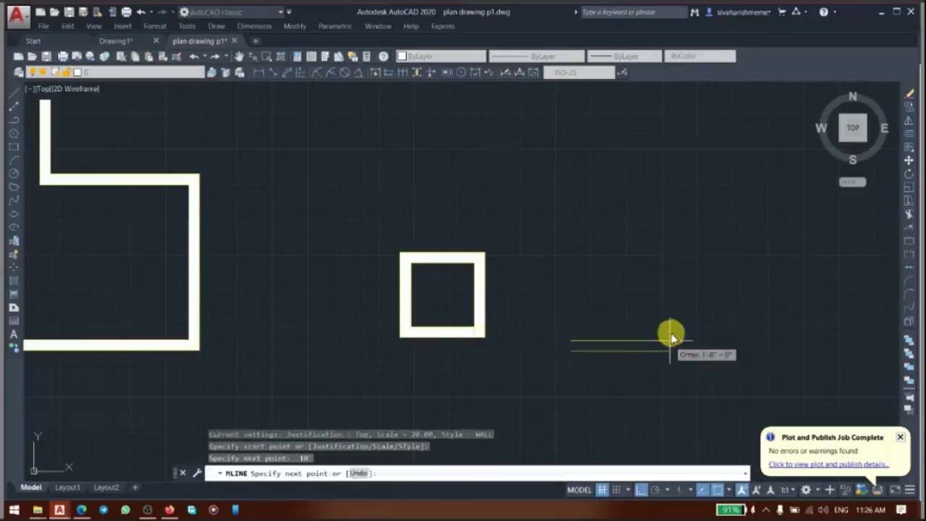
pyautogui.write('10')
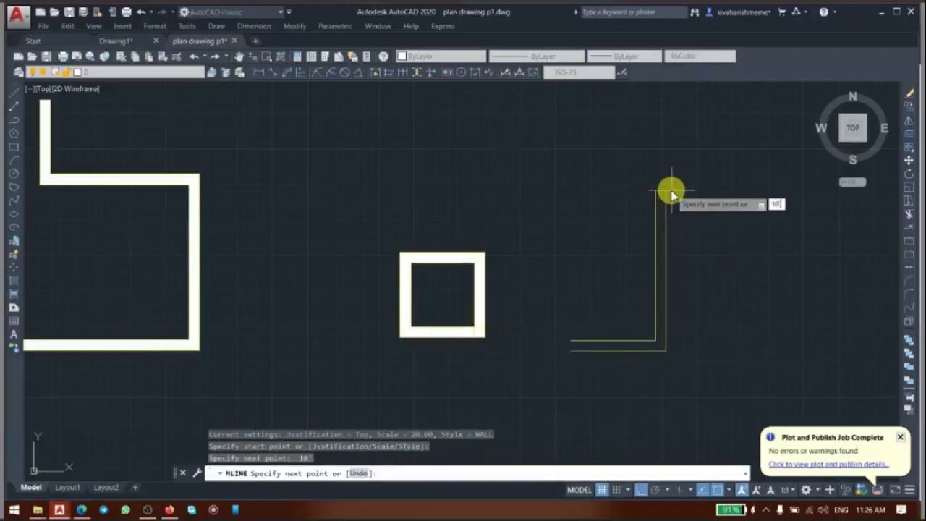
pyautogui.write("'")
pyautogui.press('Return')
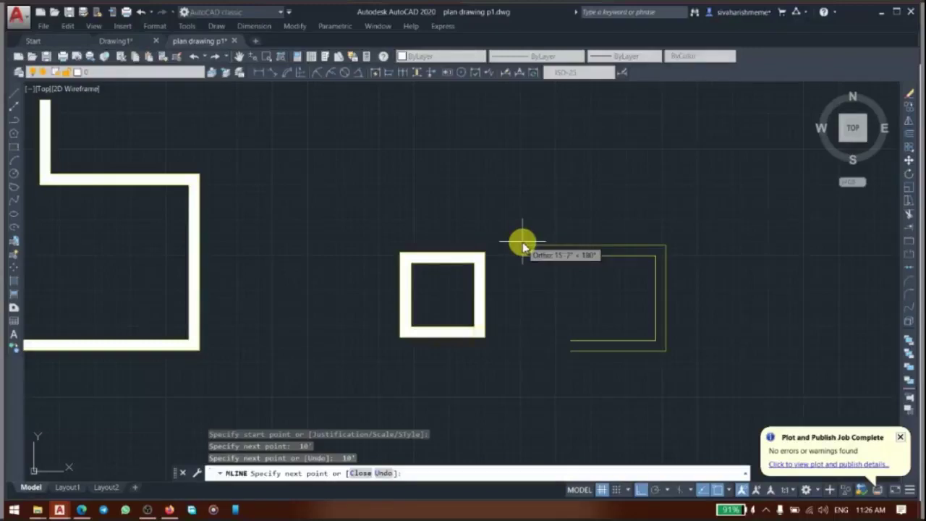
pyautogui.write("10'")
pyautogui.press('Return')
pyautogui.write('10')
pyautogui.press('Return')
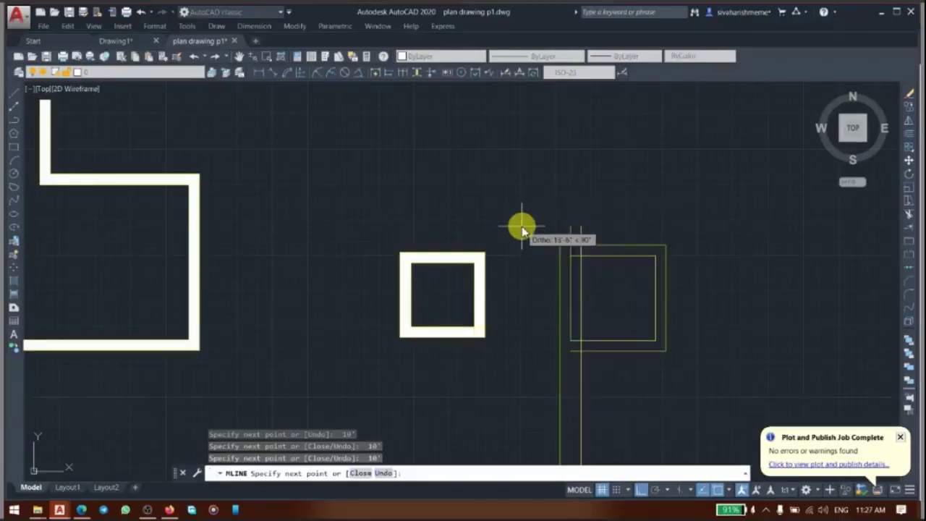
pyautogui.press('Return')
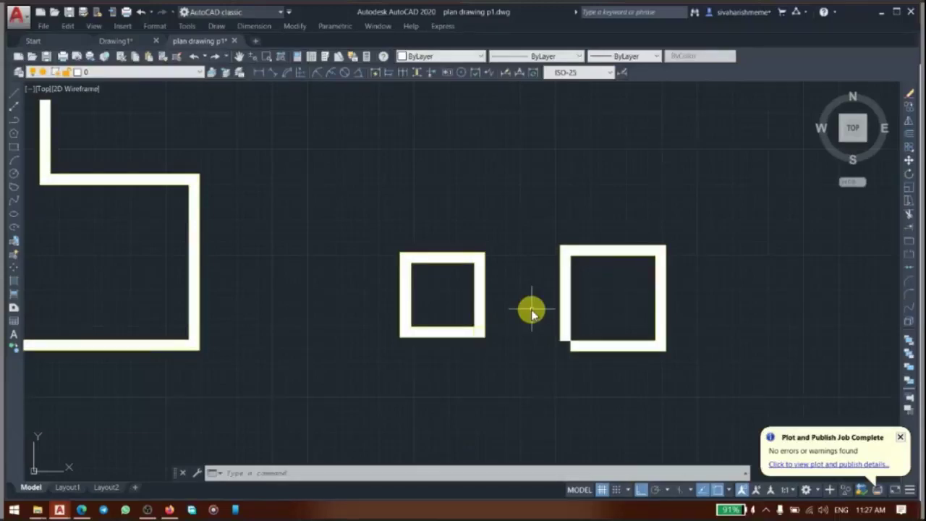
pyautogui.scroll(-1, 525, 324)
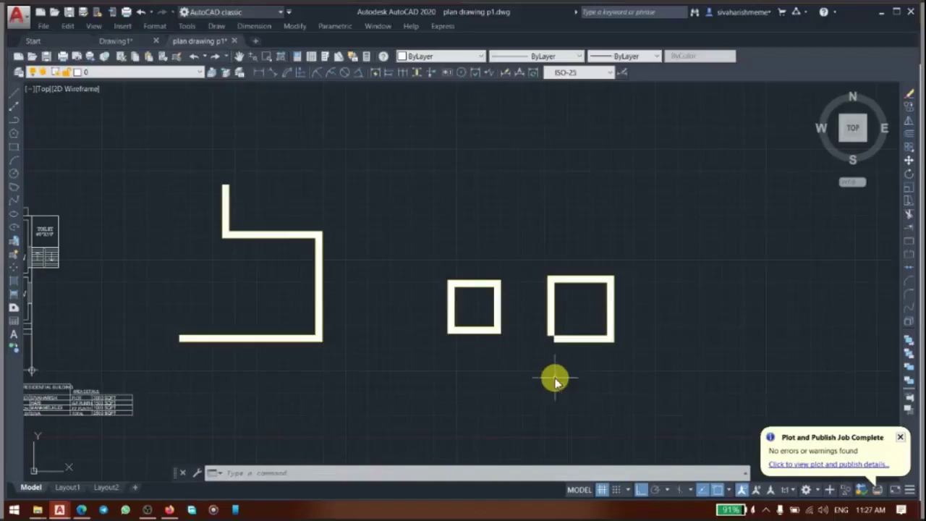
pyautogui.write('DI')
pyautogui.press('Return')
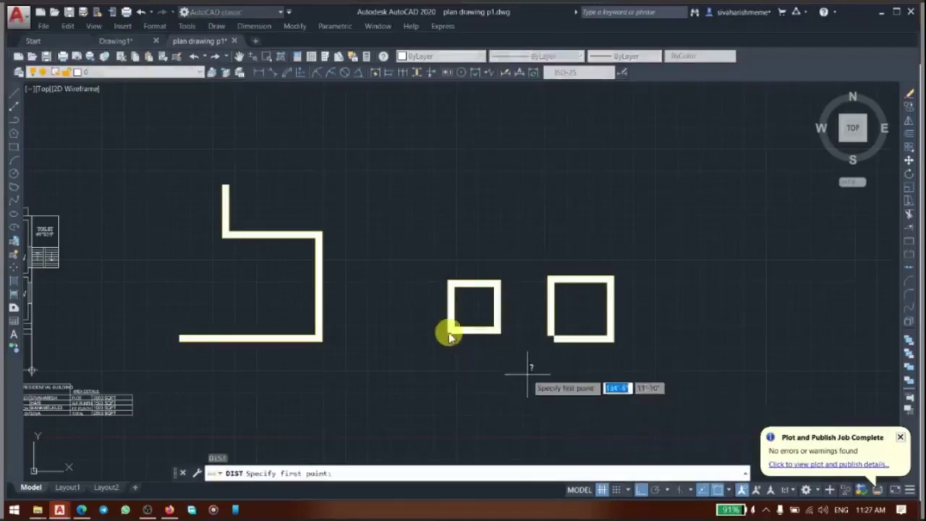
pyautogui.click(448, 333)
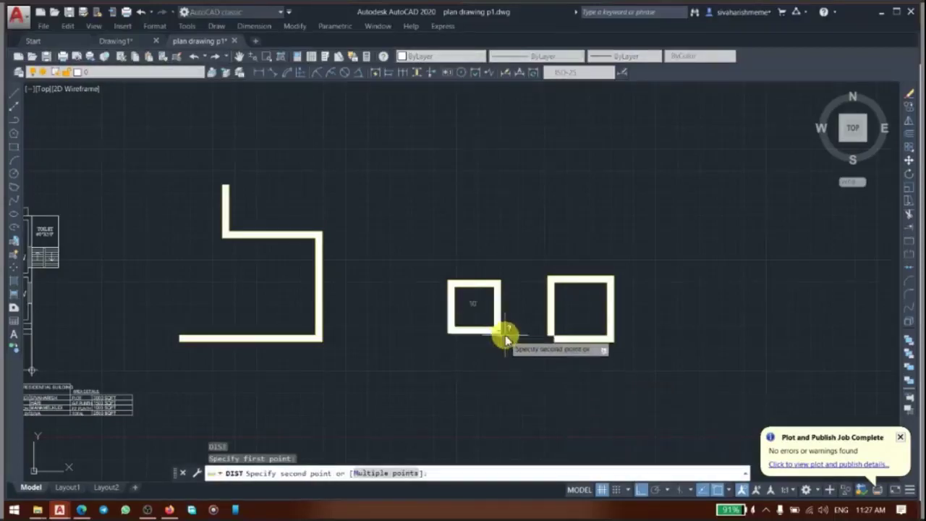
pyautogui.click(502, 333)
pyautogui.press('Return')
pyautogui.click(553, 309)
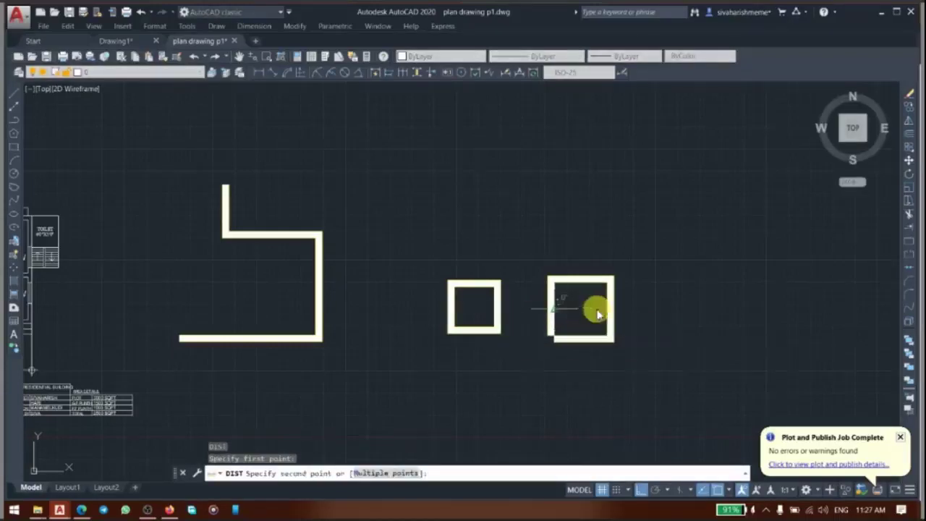
pyautogui.click(607, 317)
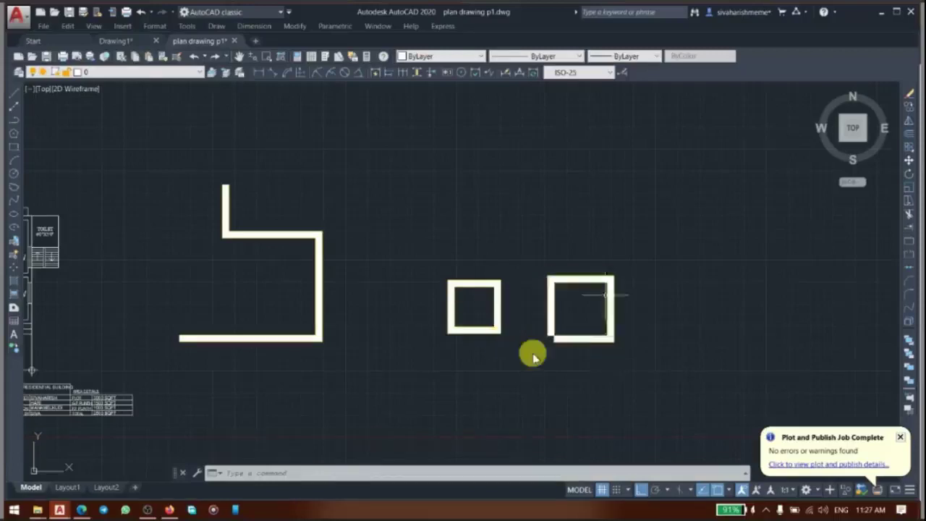
pyautogui.click(588, 305)
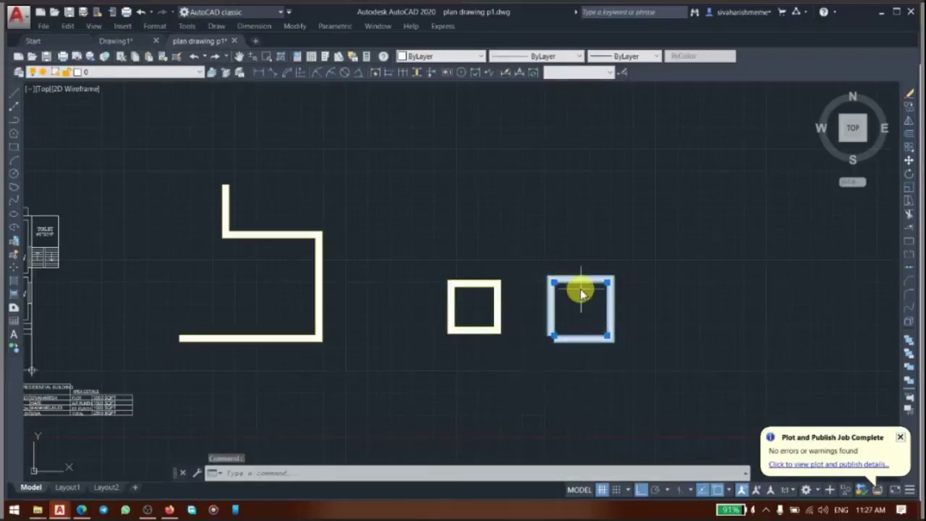
# Join the right square's open lower-left corner using the Corner Joint multiline edit
pyautogui.press('Escape')
pyautogui.click(589, 288)
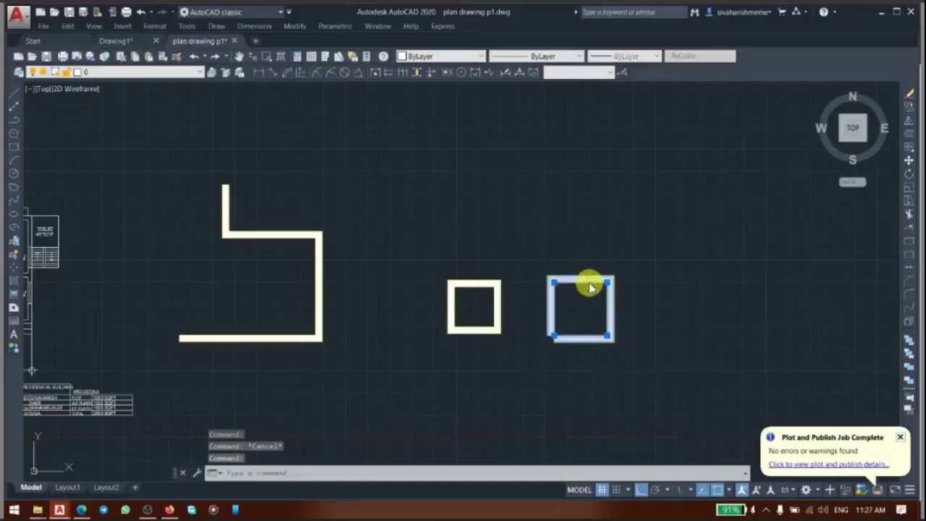
pyautogui.doubleClick(589, 288)
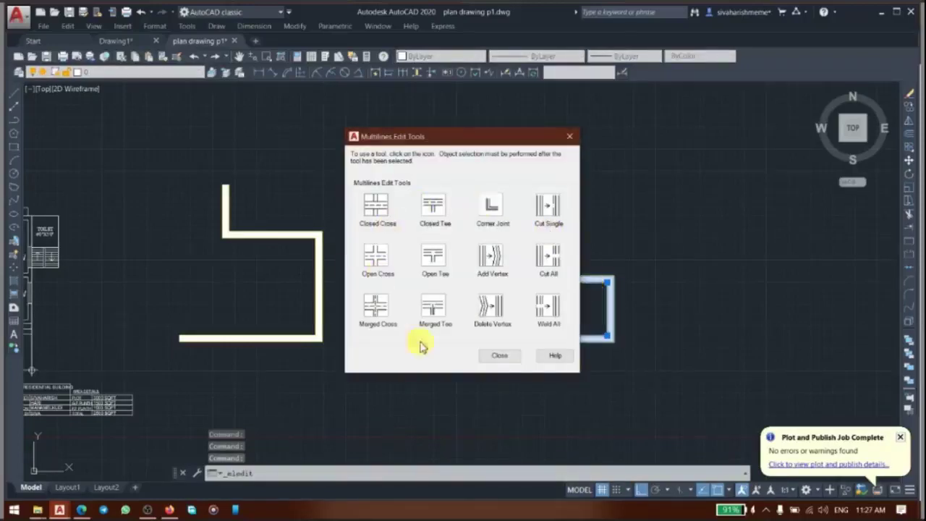
pyautogui.click(495, 327)
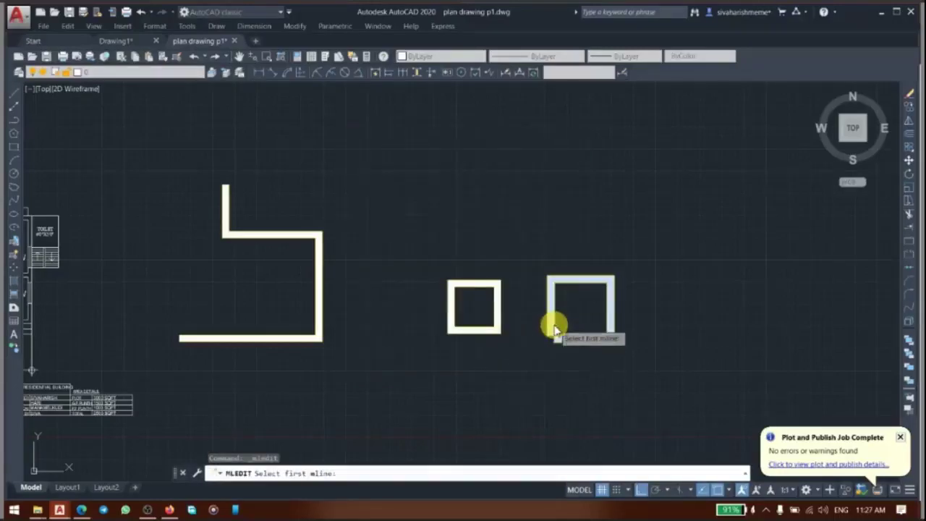
pyautogui.click(558, 331)
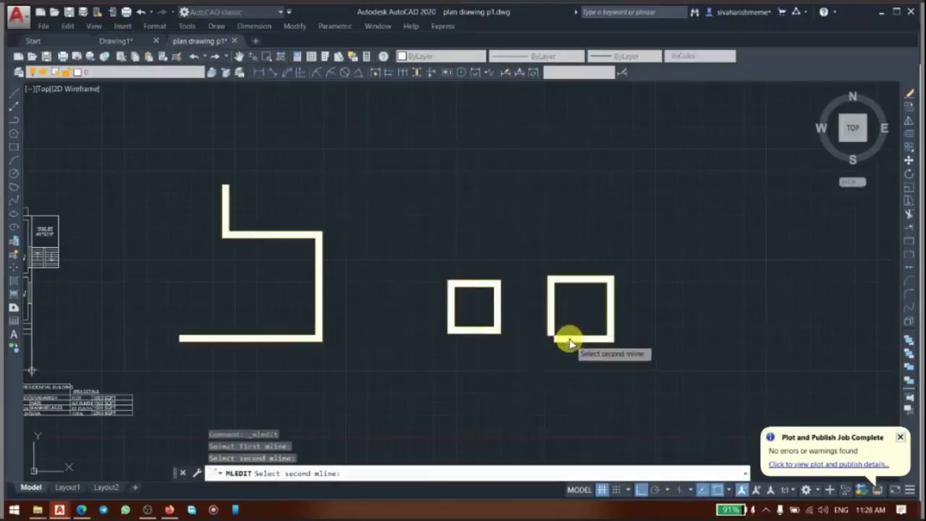
pyautogui.click(569, 341)
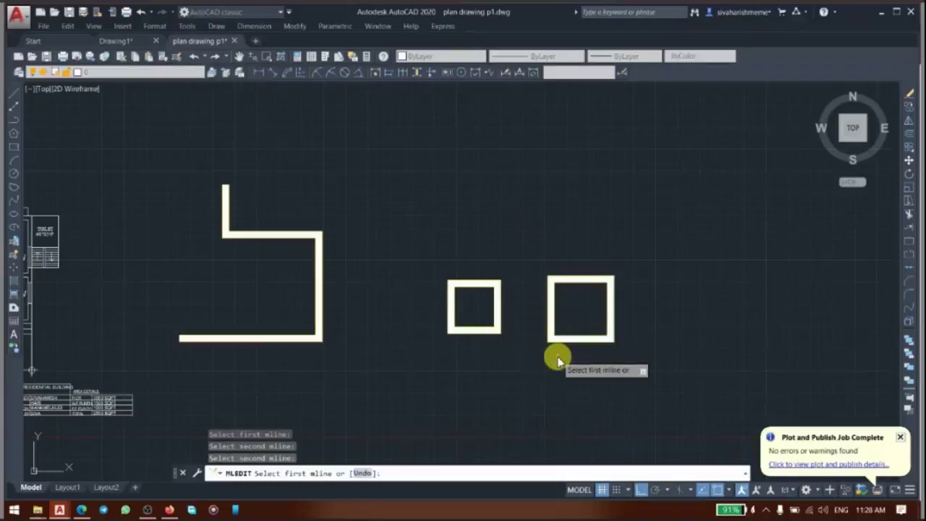
pyautogui.press('Return')
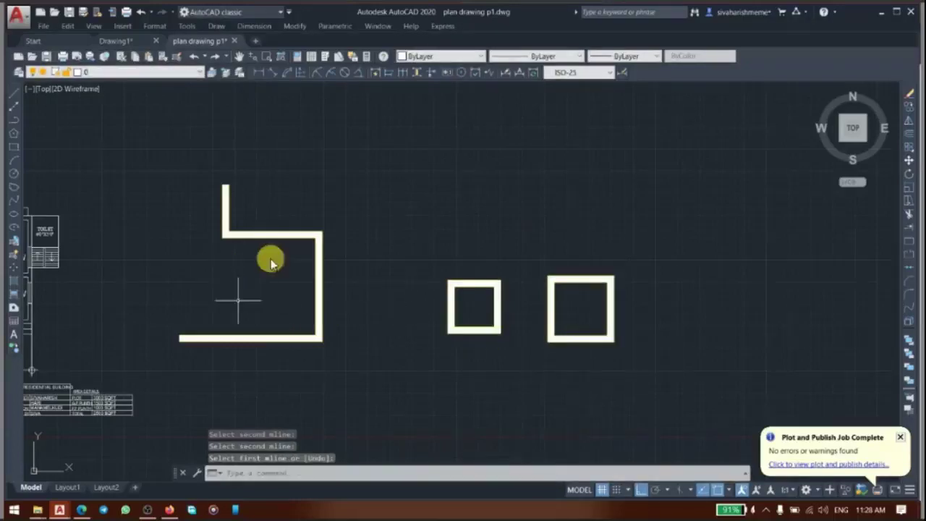
pyautogui.write('ML')
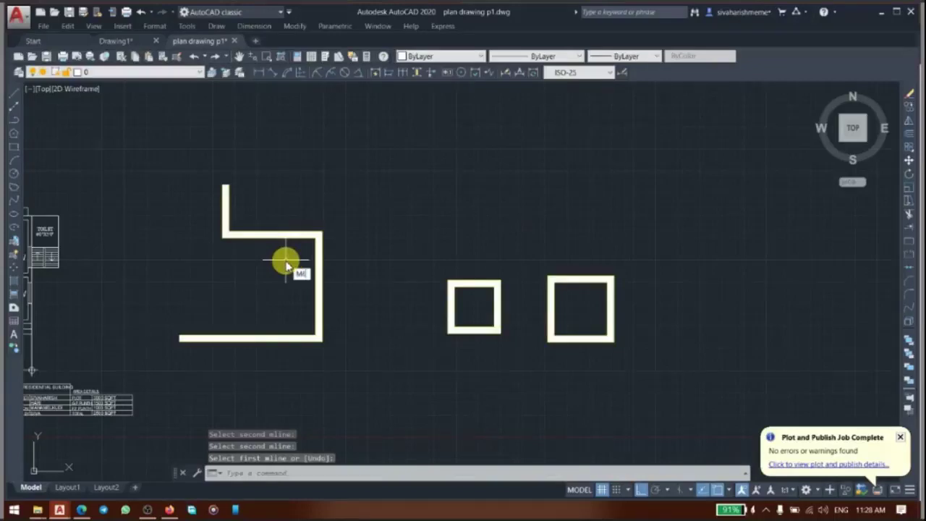
pyautogui.press('Return')
# Draw a four-segment WALL multiline up, right, down and left across the stepped wall
pyautogui.click(285, 234)
pyautogui.click(284, 196)
pyautogui.click(365, 197)
pyautogui.click(365, 262)
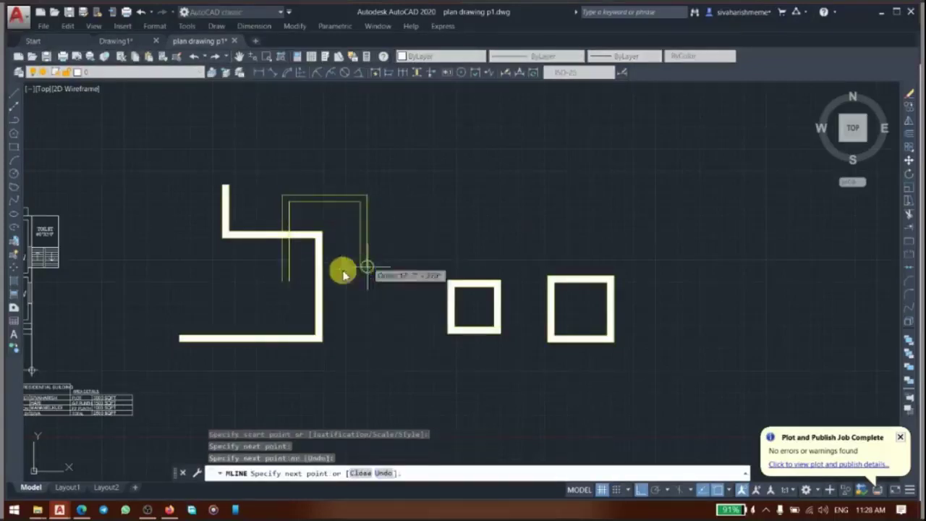
pyautogui.click(305, 262)
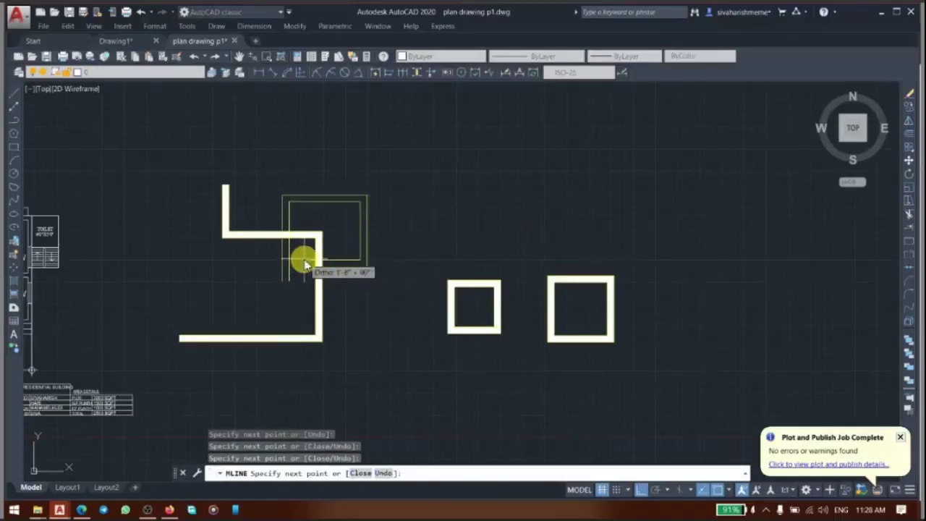
pyautogui.click(303, 264)
pyautogui.press('Return')
# Select the new multiline and bring up the Multilines Edit Tools dialog
pyautogui.click(343, 265)
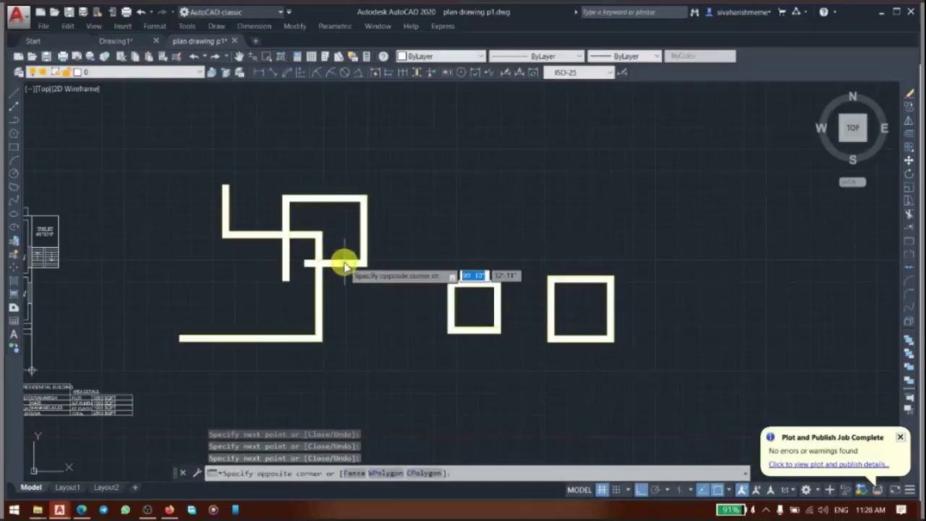
pyautogui.click(334, 259)
pyautogui.doubleClick(331, 262)
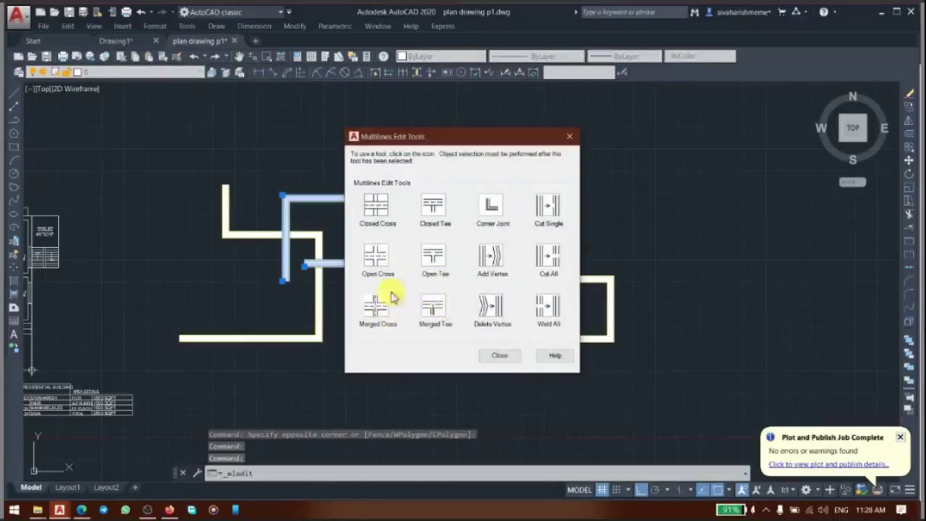
# Apply Open Cross to the vertical and horizontal multilines at their crossing
pyautogui.click(375, 263)
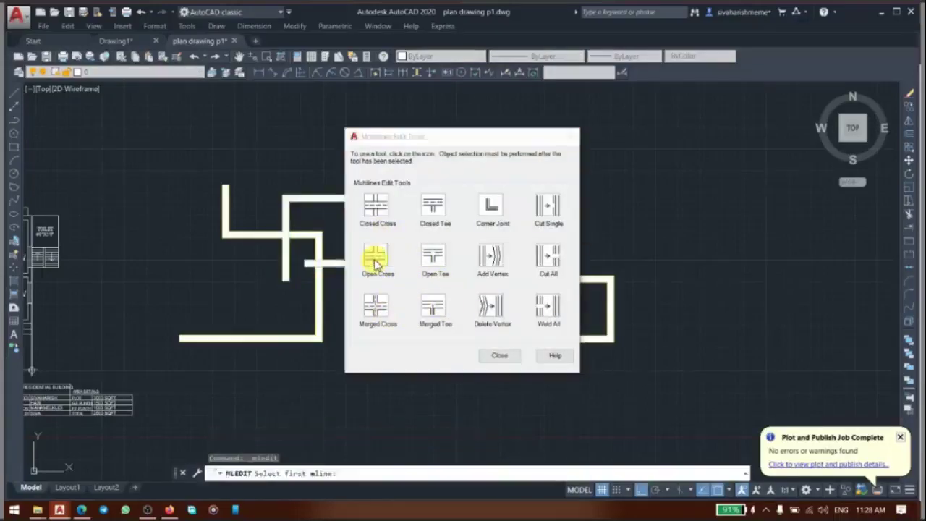
pyautogui.scroll(2, 316, 262)
pyautogui.scroll(5, 325, 256)
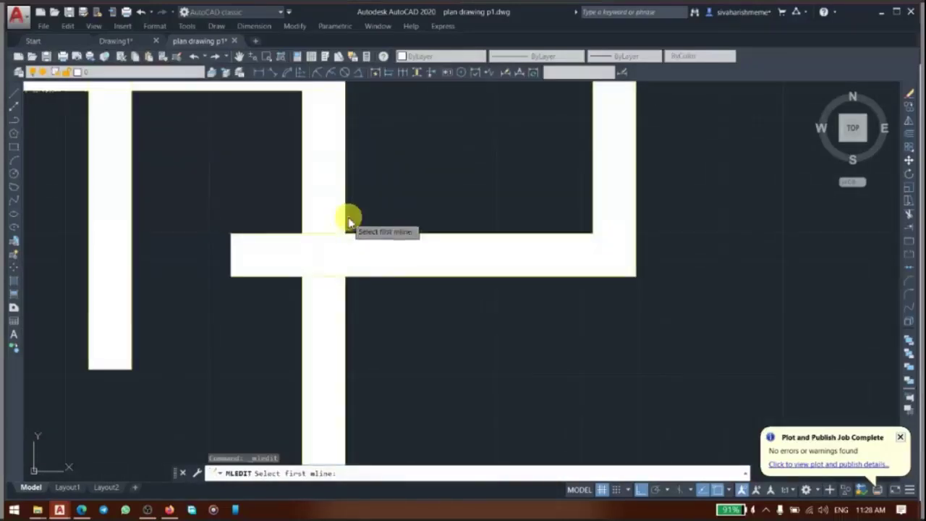
pyautogui.click(344, 216)
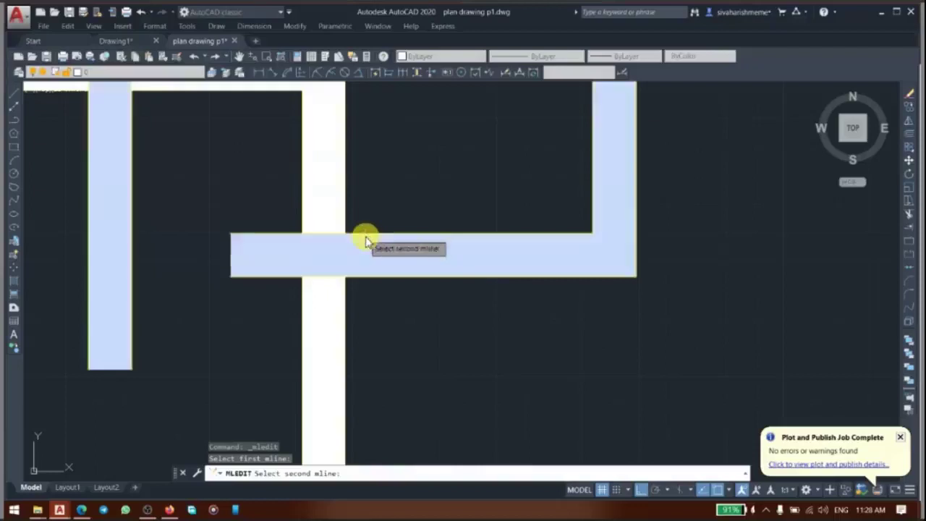
pyautogui.click(365, 240)
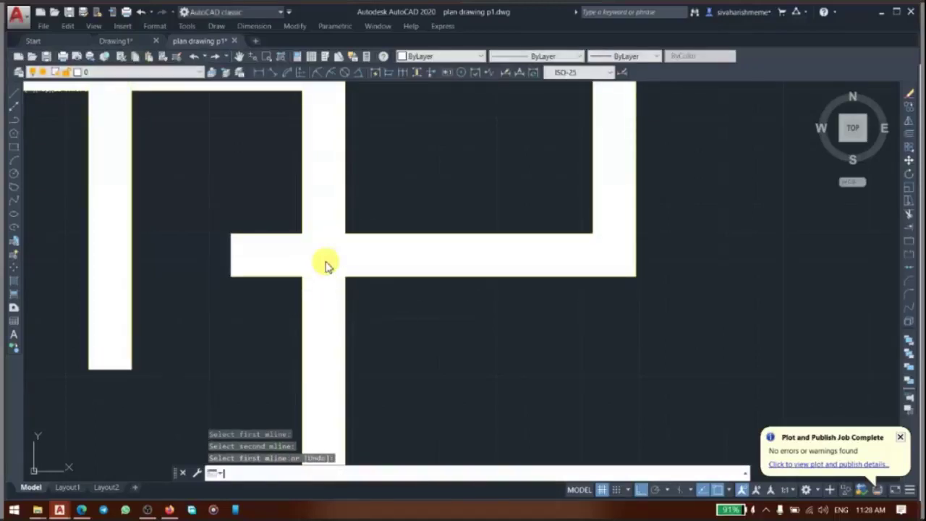
pyautogui.press('Return')
# Erase the practice multilines and squares with a crossing selection
pyautogui.scroll(-6, 327, 274)
pyautogui.scroll(-3, 329, 285)
pyautogui.scroll(-2, 329, 285)
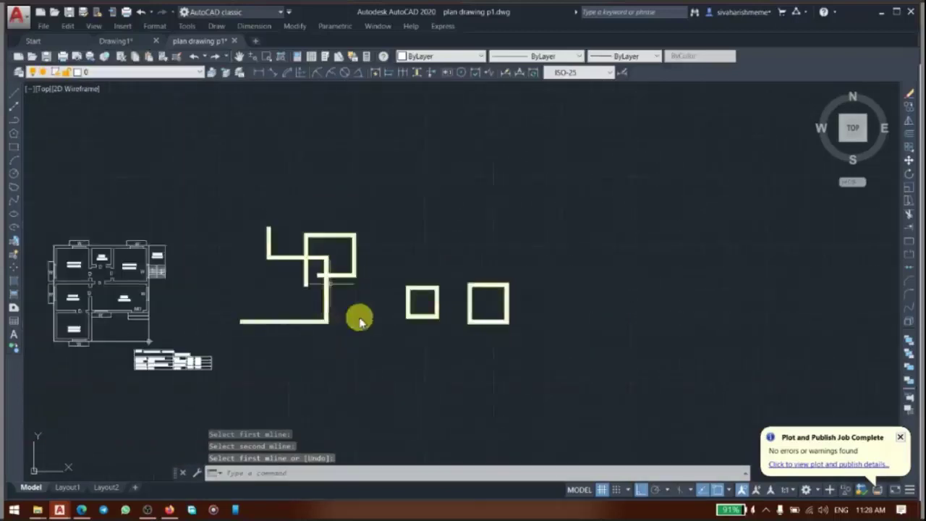
pyautogui.click(522, 356)
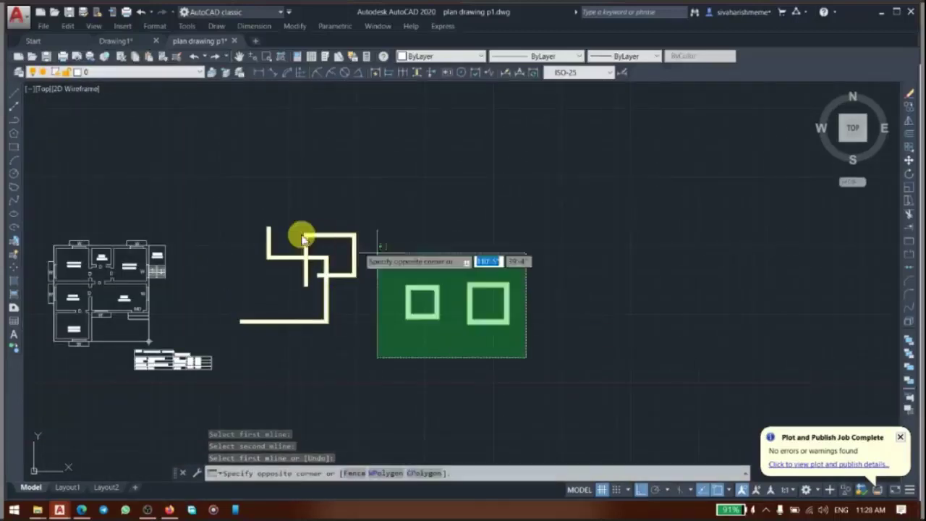
pyautogui.click(292, 238)
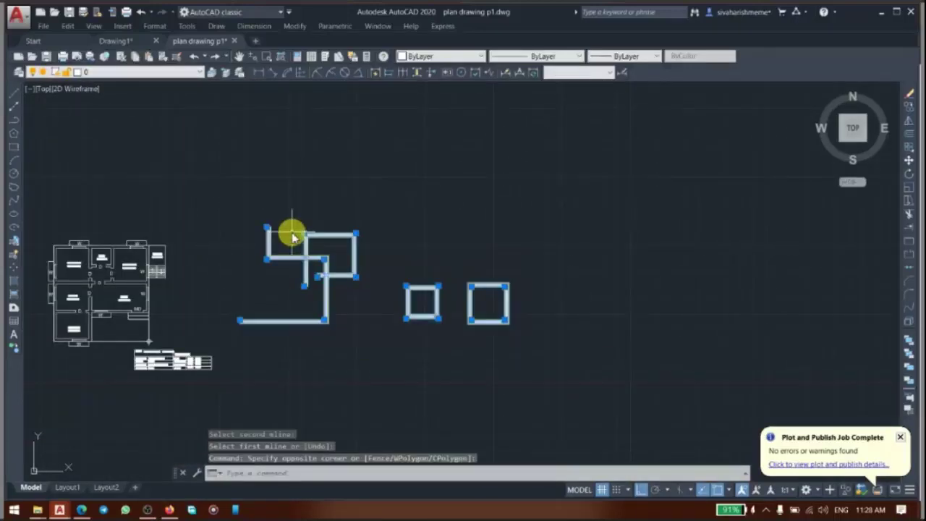
pyautogui.press('Delete')
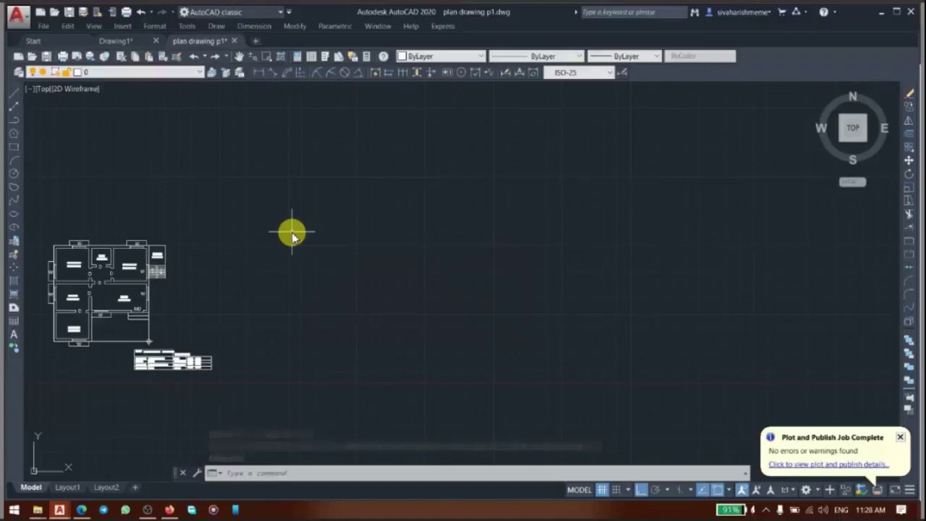
# Pan the view to bring the floor plan and title block toward the centre
pyautogui.moveTo(177, 288); pyautogui.dragTo(366, 324, button='middle')
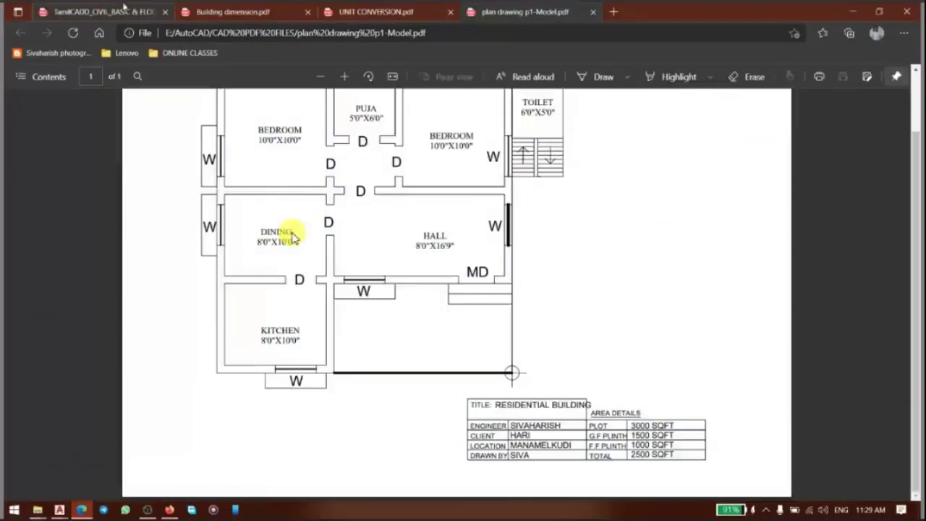
# Browse the TamilCADD workbook PDF to page 3's practice drawings, then return to AutoCAD's Drawing1
pyautogui.hotkey('ctrl', 'Tab')
pyautogui.scroll(-5, 292, 238)
pyautogui.scroll(-5, 293, 239)
pyautogui.scroll(-5, 293, 239)
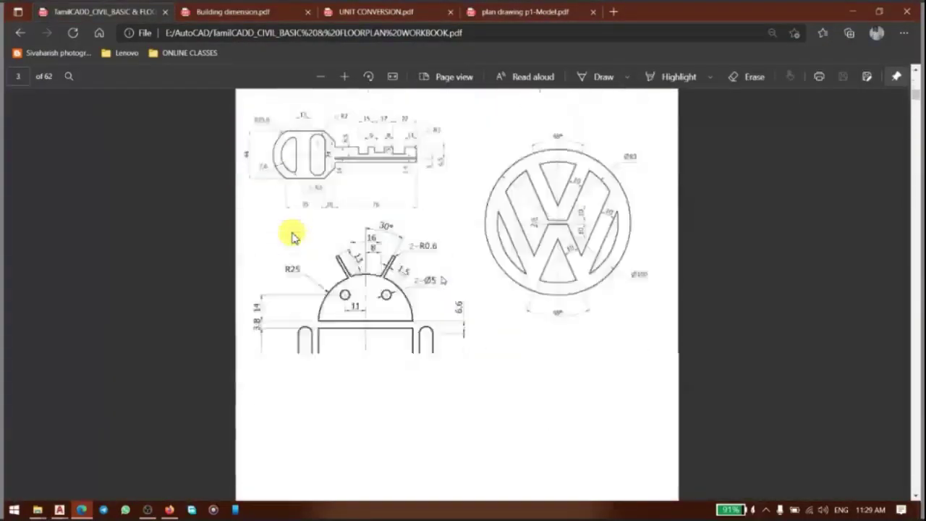
pyautogui.scroll(1, 293, 239)
pyautogui.scroll(1, 293, 238)
pyautogui.scroll(1, 293, 239)
pyautogui.scroll(2, 293, 239)
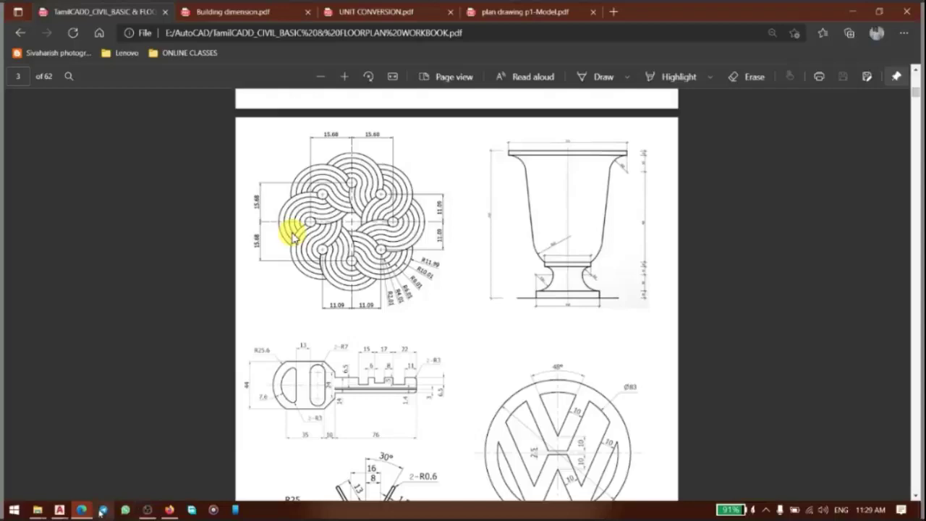
pyautogui.click(62, 511)
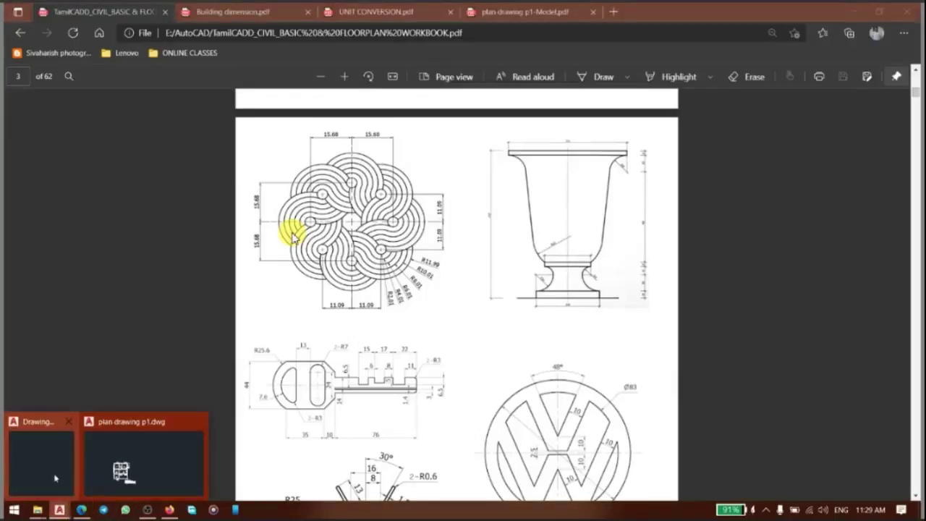
pyautogui.click(55, 477)
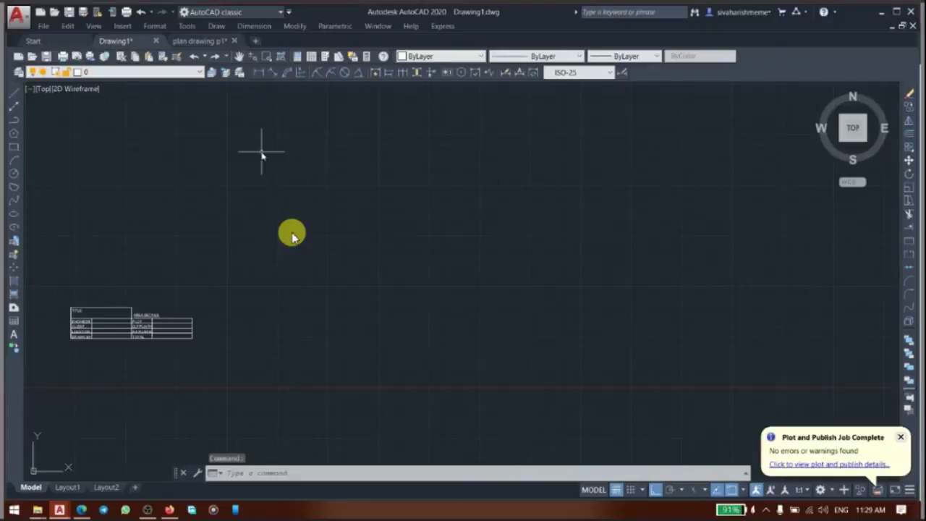
# Open practice 4.dwg from the Select File dialog and dismiss the remote desktop prompt
pyautogui.hotkey('ctrl', 'o')
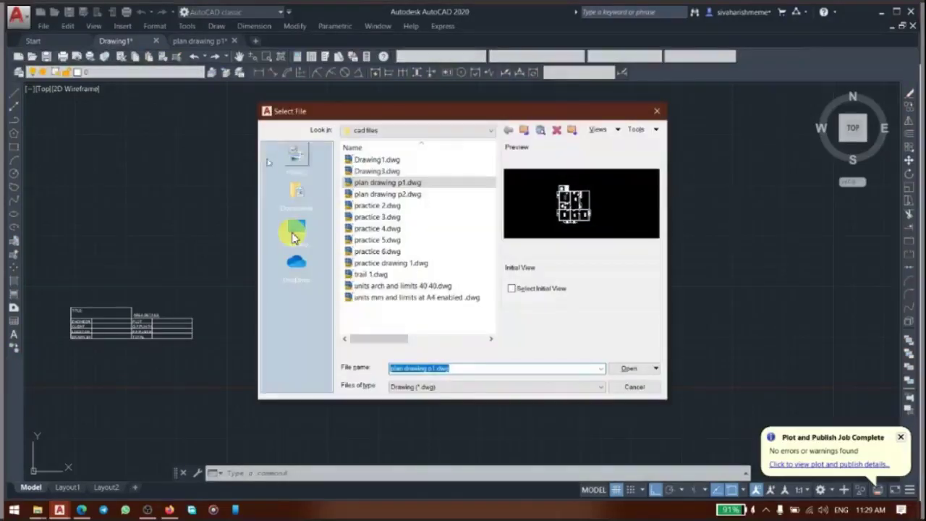
pyautogui.click(385, 159)
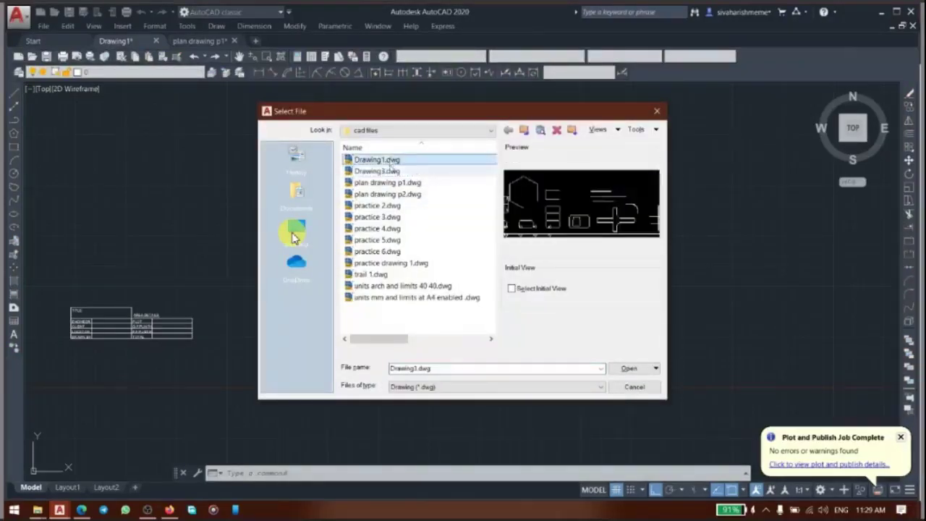
pyautogui.click(391, 206)
pyautogui.click(391, 217)
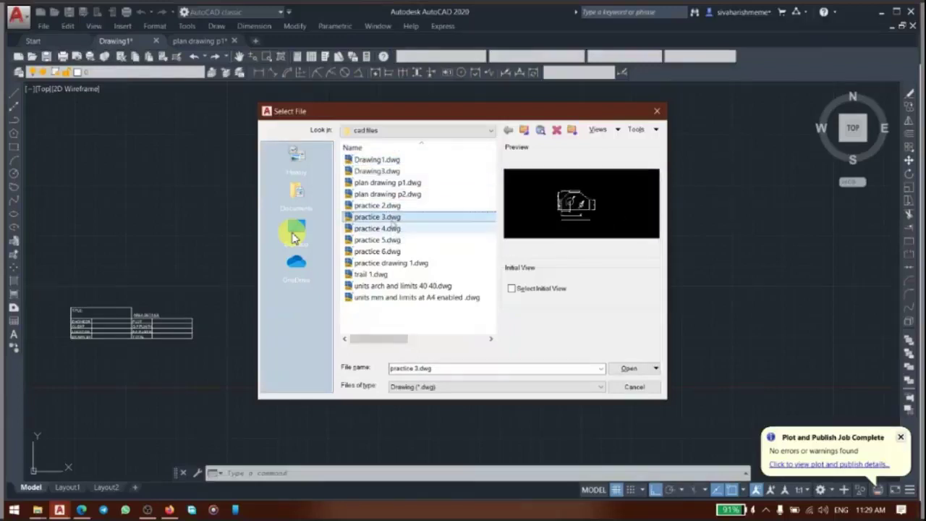
pyautogui.click(394, 239)
pyautogui.click(392, 230)
pyautogui.doubleClick(392, 230)
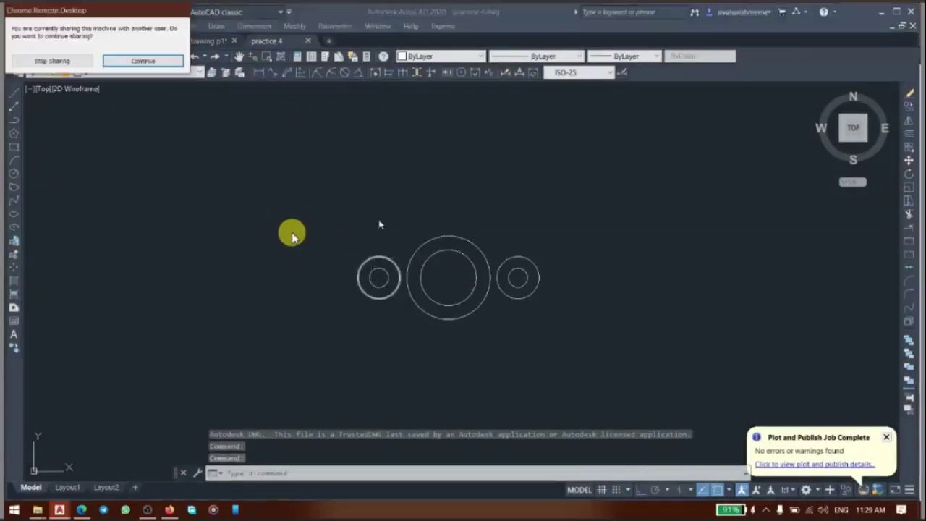
pyautogui.press('Return')
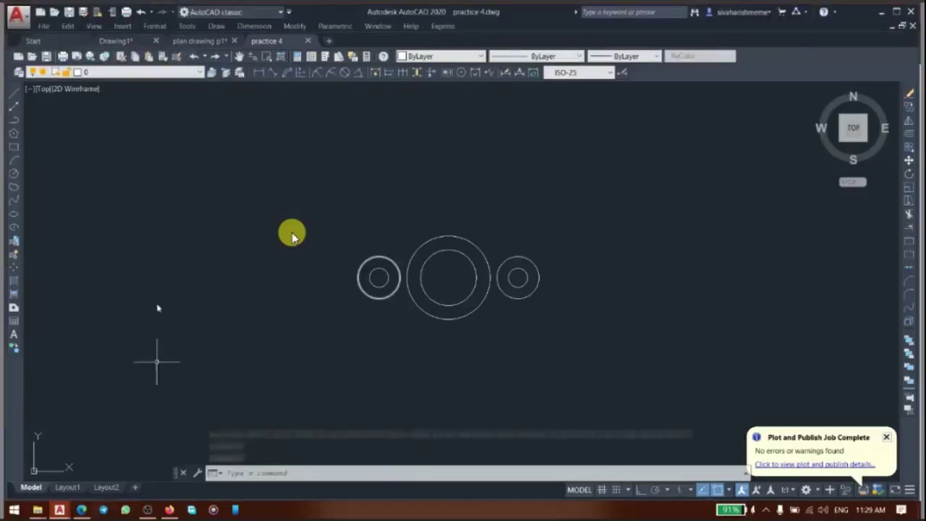
# Review the workbook's page 2 link drawing (circles 129 apart), then return to practice 4.dwg
pyautogui.click(85, 450)
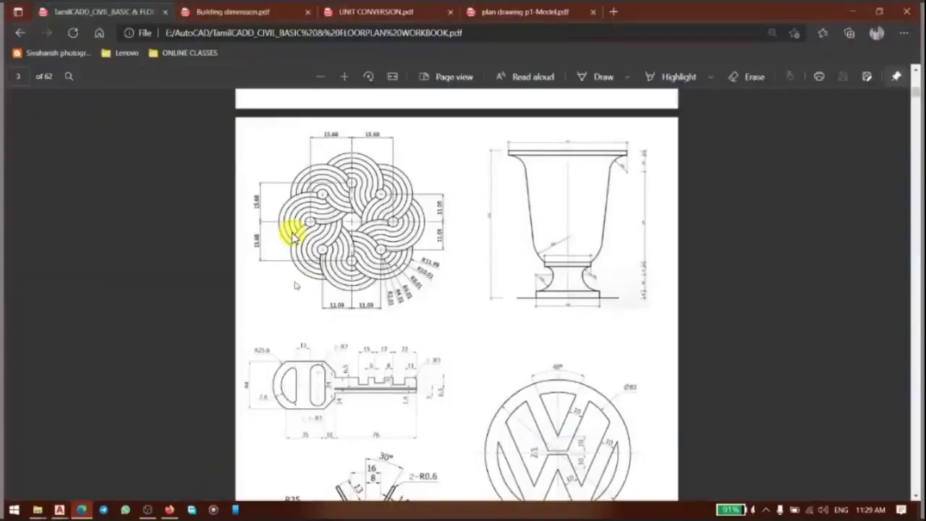
pyautogui.scroll(5, 293, 235)
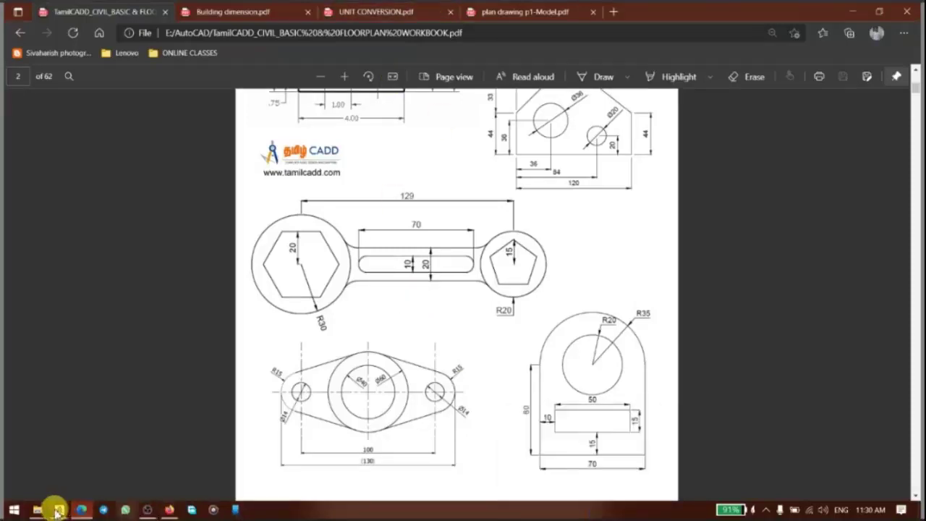
pyautogui.click(58, 507)
pyautogui.click(258, 459)
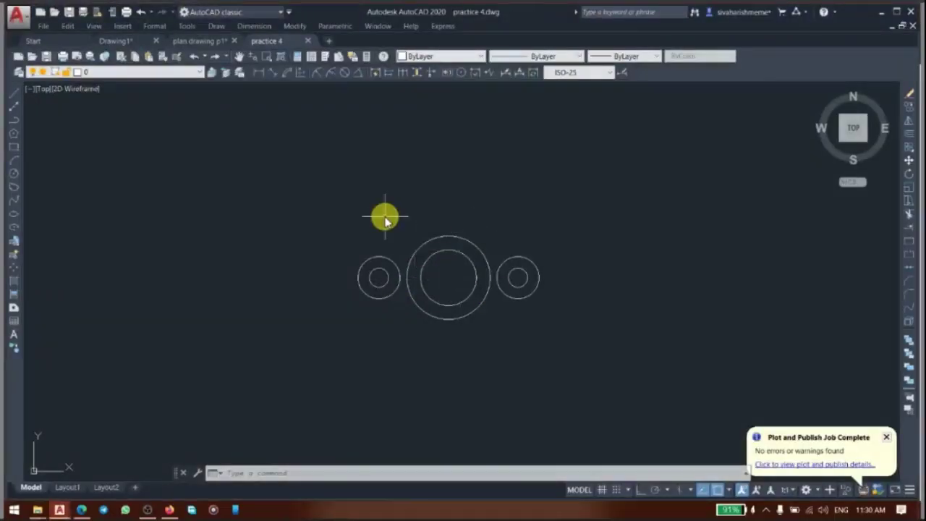
# Start a line with its first point on the top of the left outer circle
pyautogui.write('l')
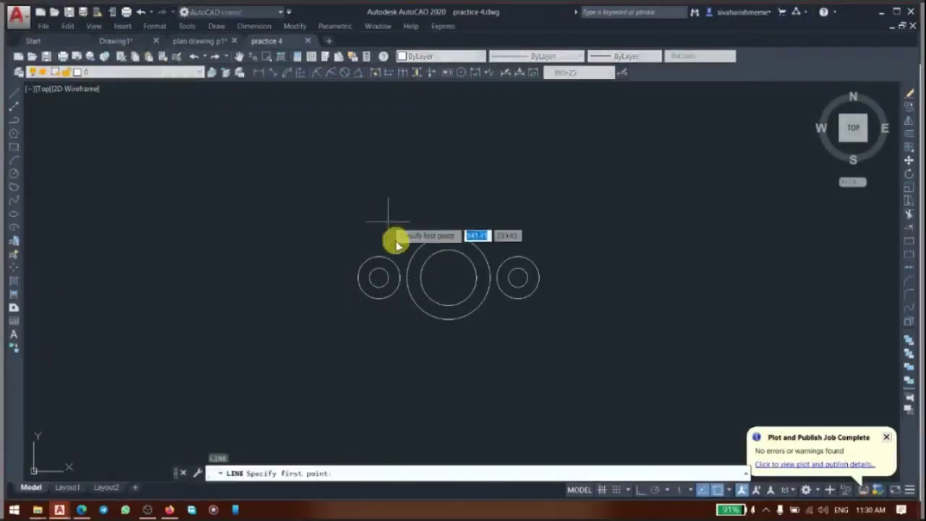
pyautogui.scroll(2, 397, 241)
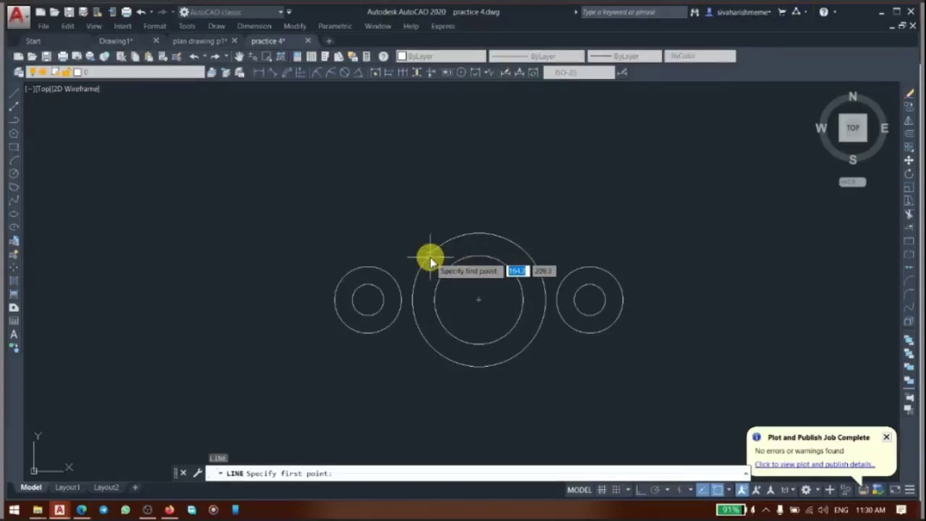
pyautogui.click(430, 260)
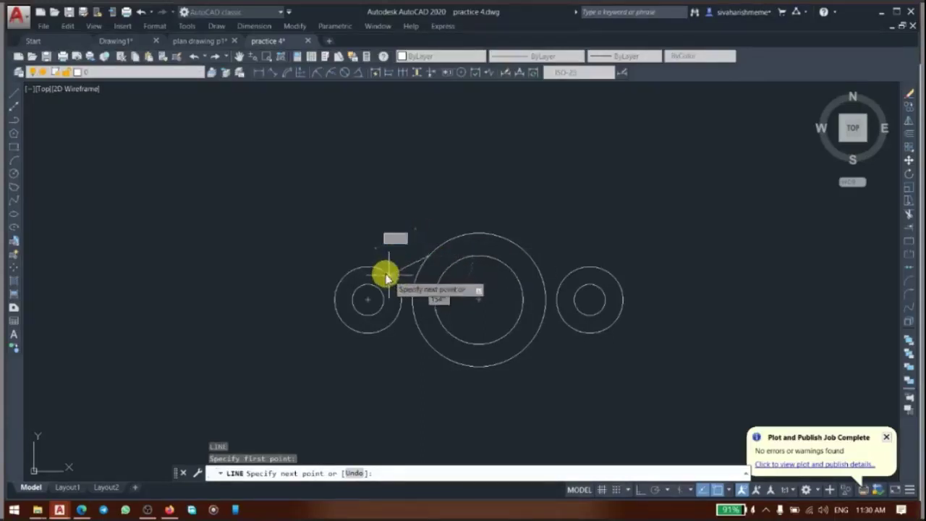
pyautogui.scroll(5, 384, 274)
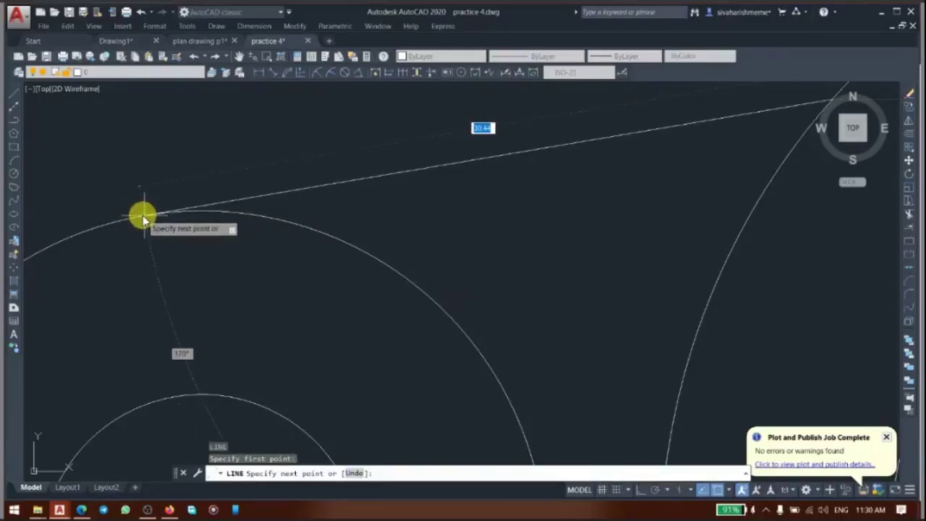
pyautogui.scroll(2, 144, 219)
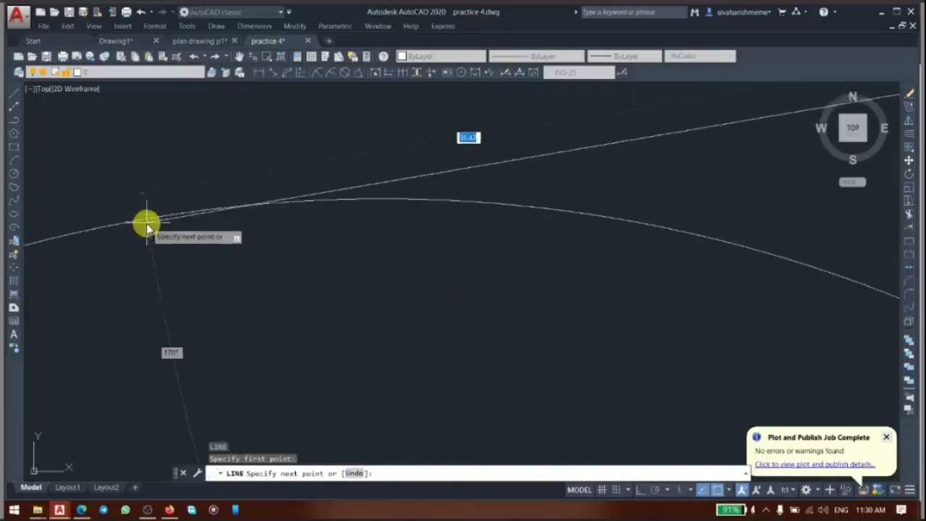
pyautogui.scroll(-1, 146, 224)
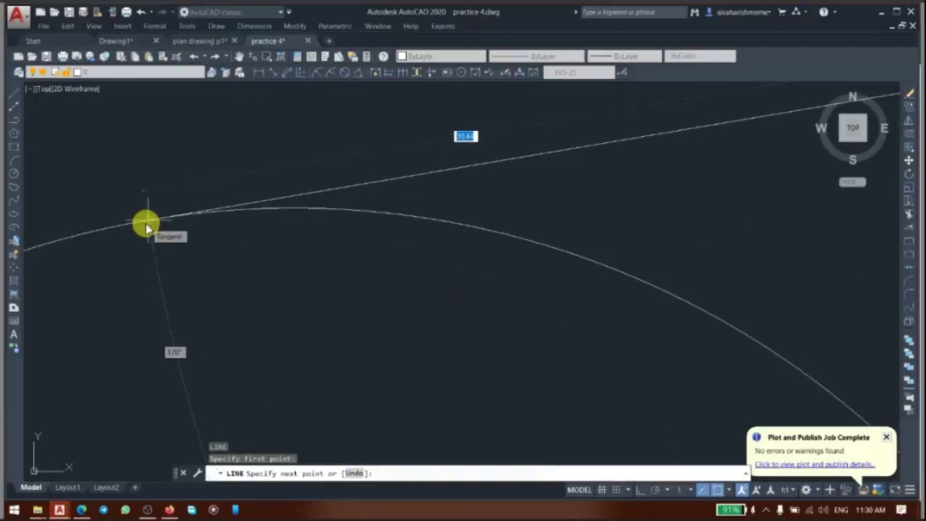
pyautogui.click(146, 223)
pyautogui.scroll(-2, 214, 256)
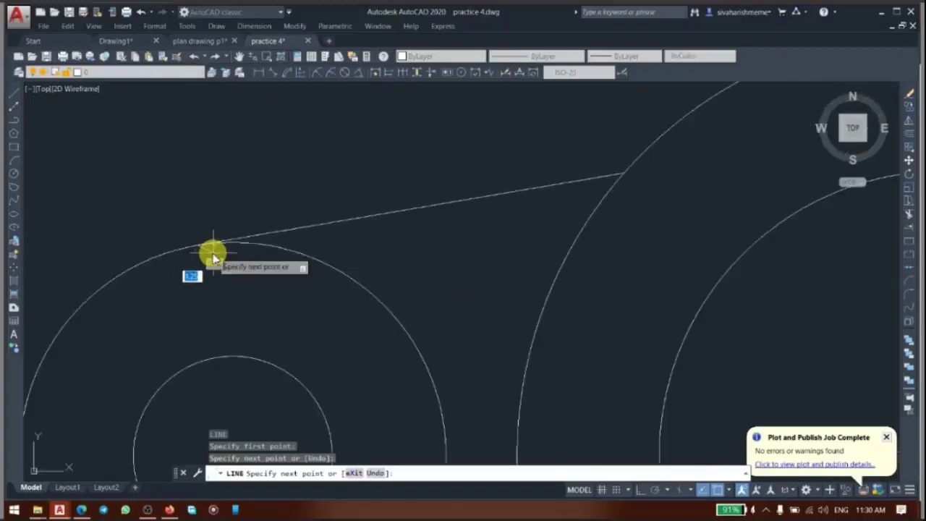
pyautogui.scroll(-3, 214, 257)
pyautogui.scroll(-4, 215, 253)
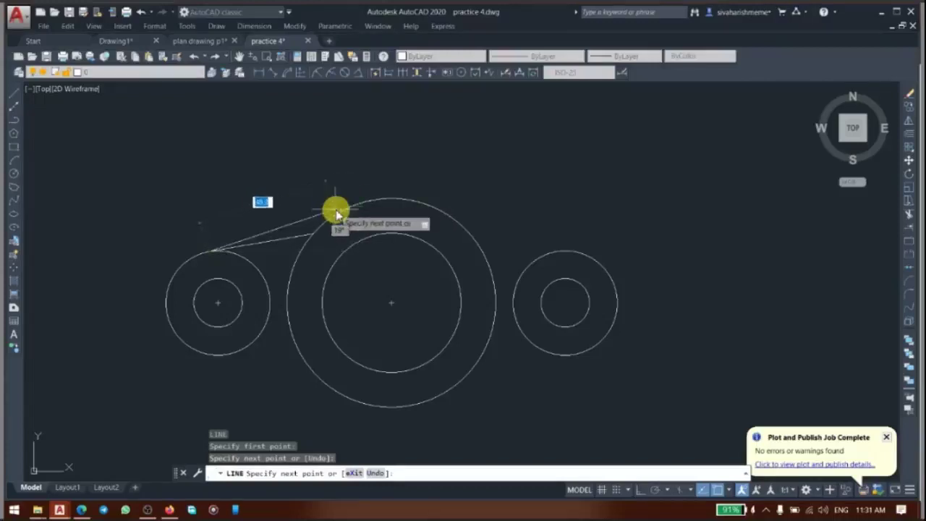
# End the line tangent to the large circle's top and erase the stray line
pyautogui.write('t')
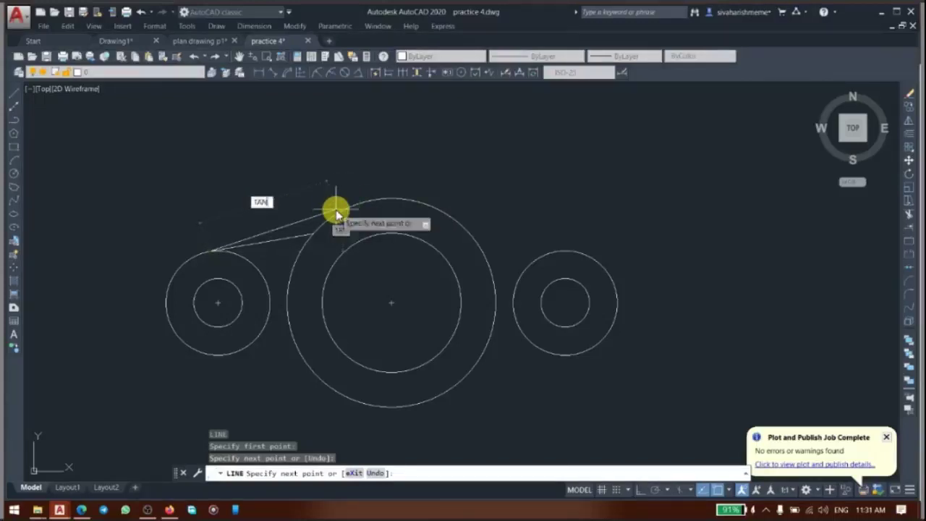
pyautogui.write('an')
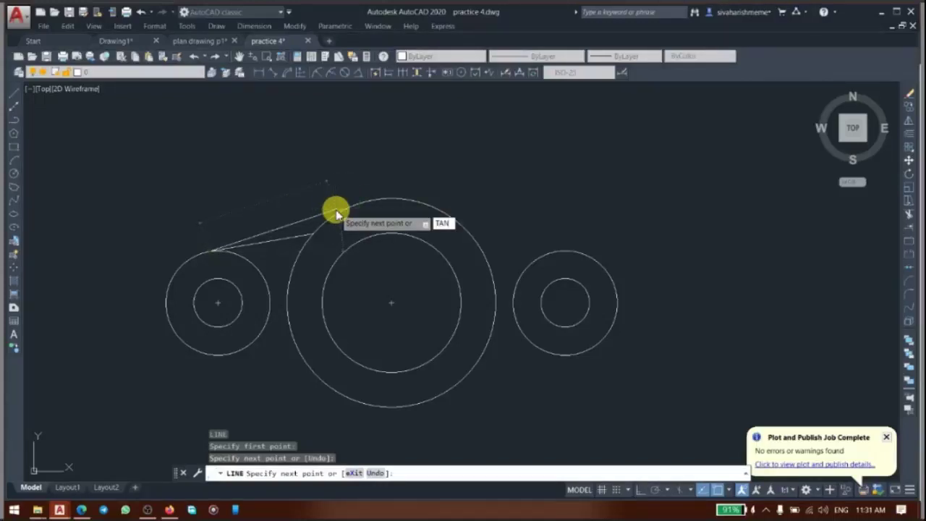
pyautogui.press('Return')
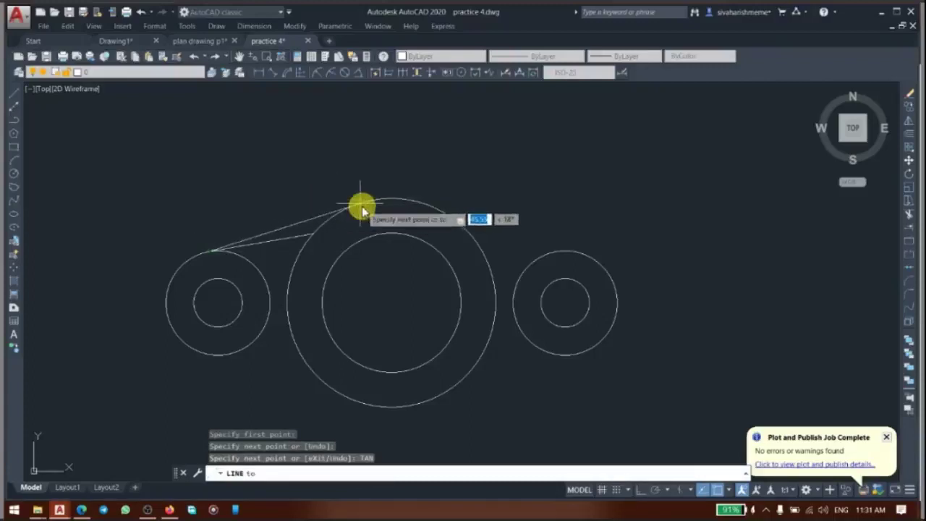
pyautogui.click(362, 209)
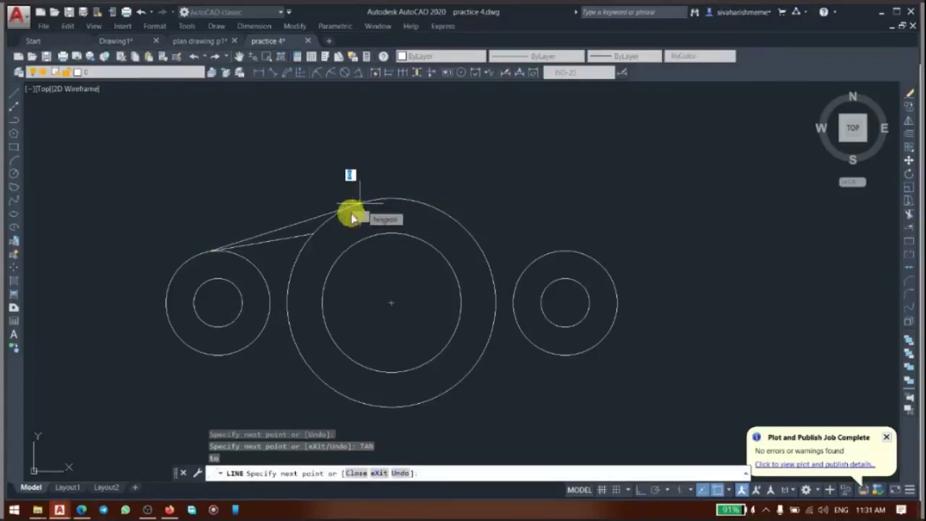
pyautogui.press('Escape')
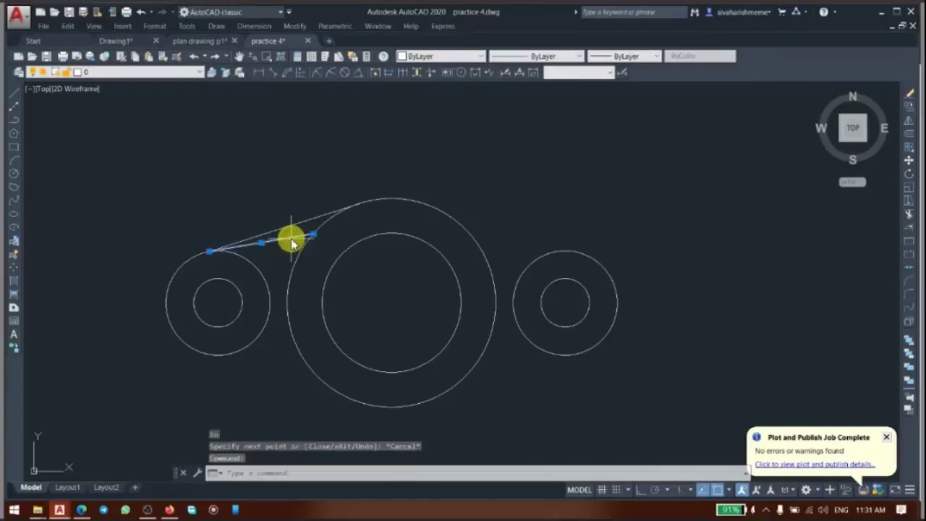
pyautogui.click(285, 239)
pyautogui.click(259, 193)
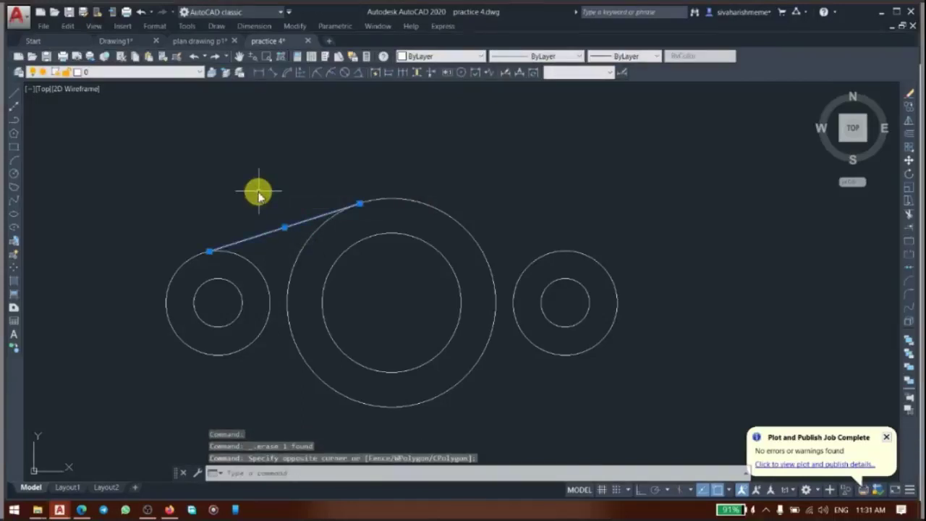
# Mirror the top tangent line about the large circle's vertical axis, keeping the original
pyautogui.write('mi')
pyautogui.press('Return')
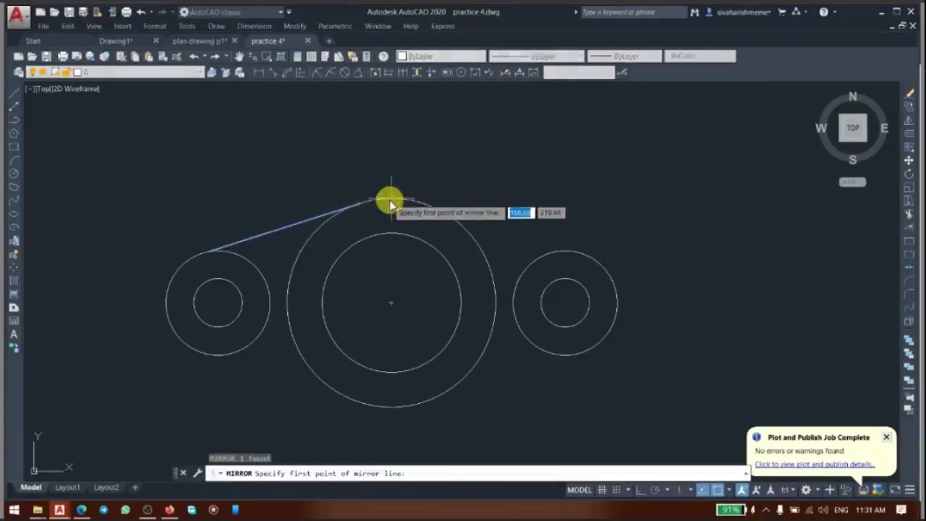
pyautogui.click(390, 203)
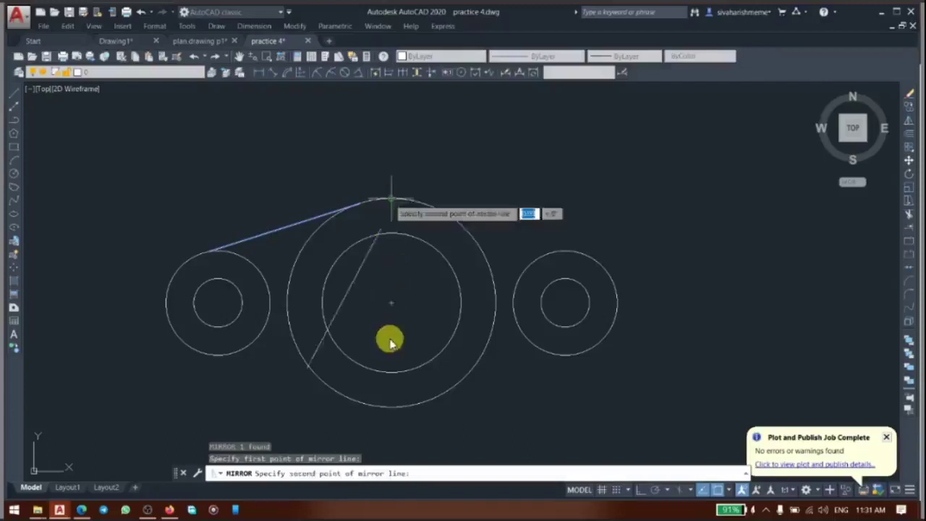
pyautogui.click(391, 410)
pyautogui.press('Return')
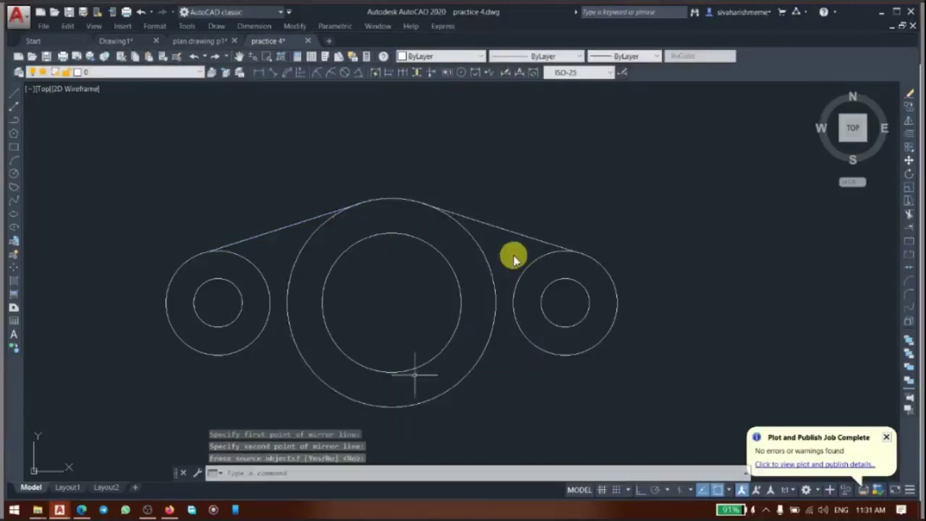
# Mirror both top tangent lines about the horizontal centre line to form the bottom pair
pyautogui.click(510, 232)
pyautogui.click(285, 228)
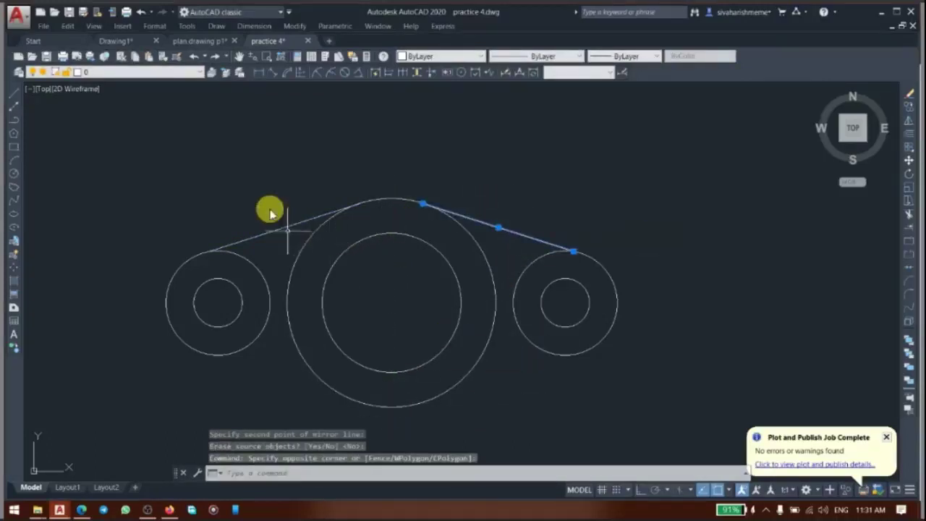
pyautogui.click(260, 194)
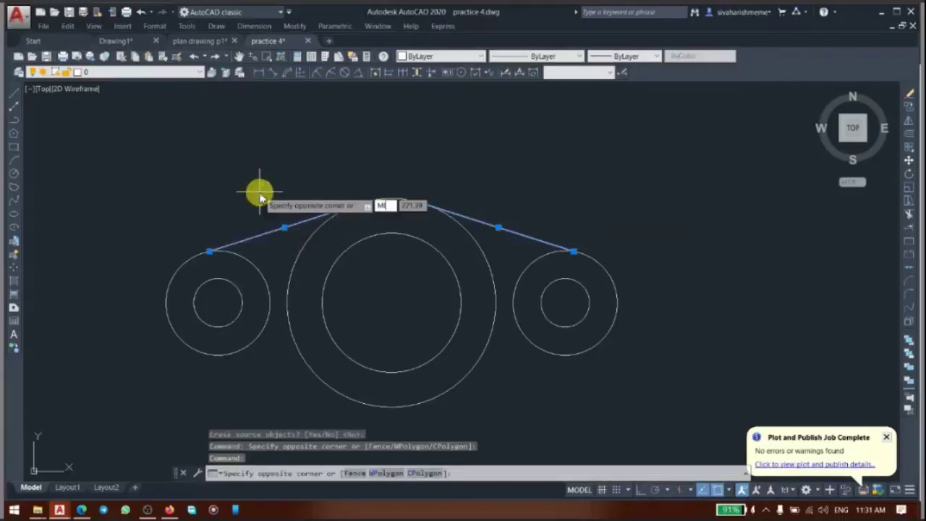
pyautogui.press('Escape')
pyautogui.write('mi')
pyautogui.press('Return')
pyautogui.click(165, 303)
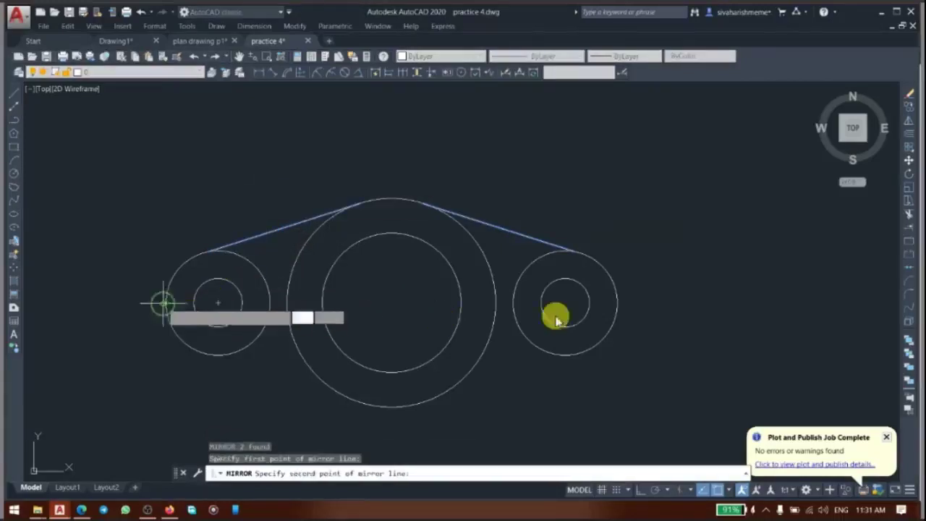
pyautogui.click(617, 304)
pyautogui.press('Return')
pyautogui.scroll(-2, 499, 281)
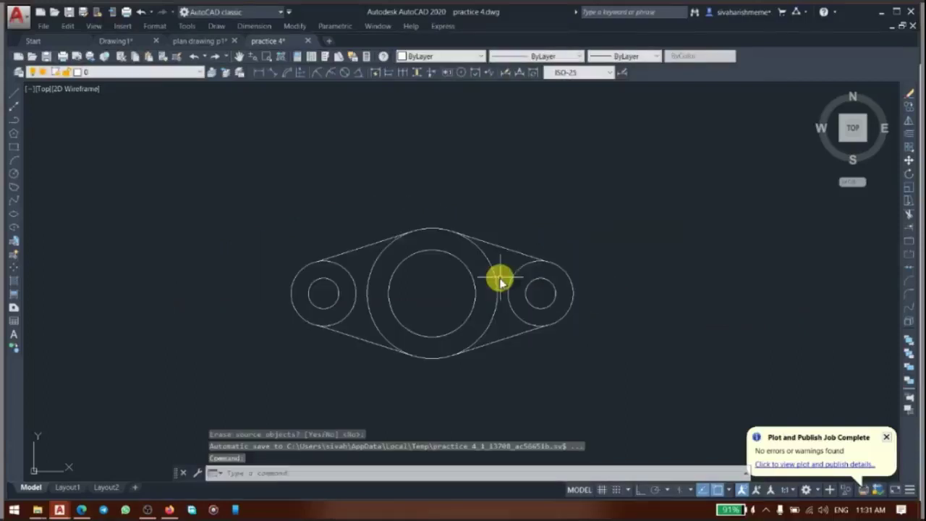